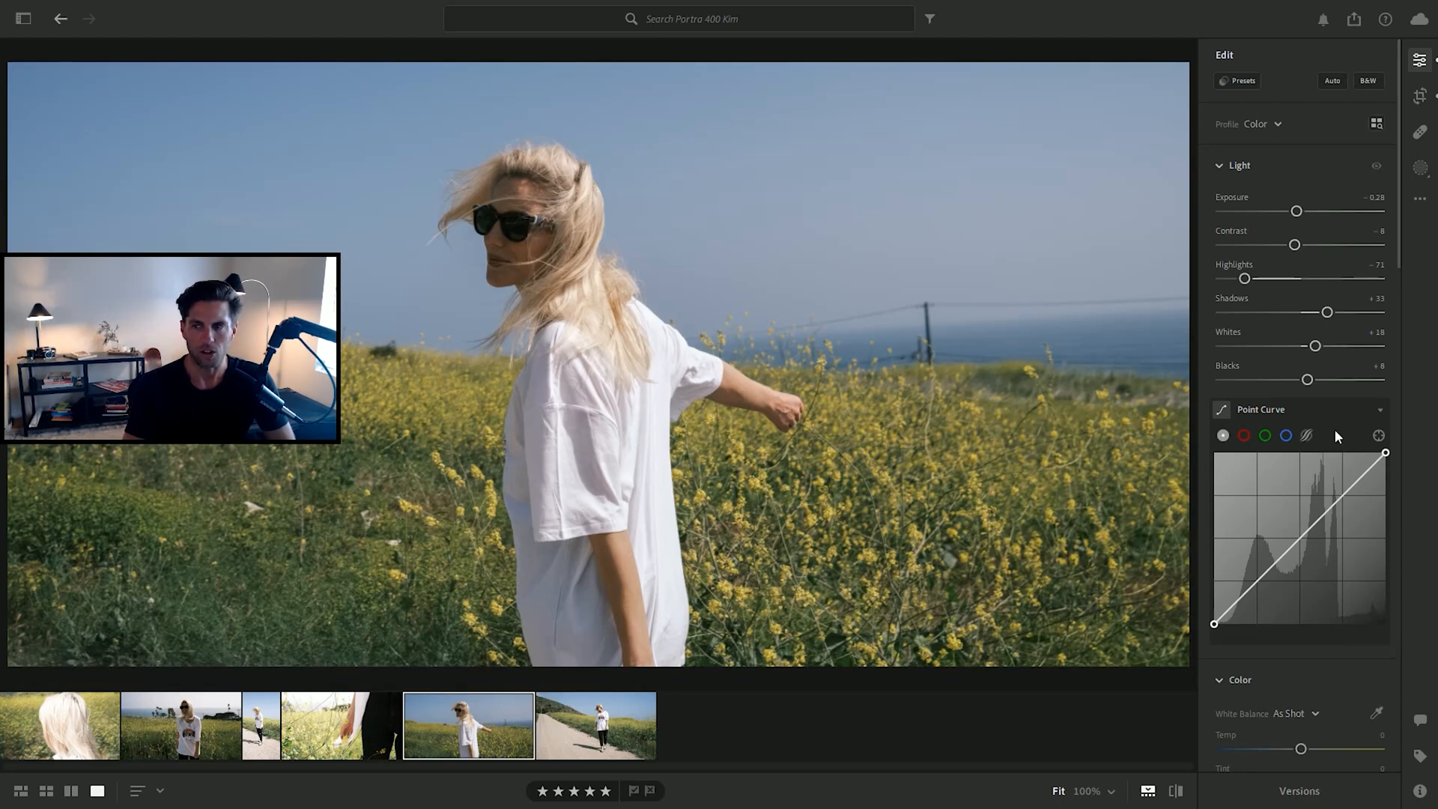
Step: Anchor the RGB point curve at its shadows, midtones and highlights, lower the white endpoint slightly and lift the black endpoint to fade the image
scroll(1336, 429, down, 1)
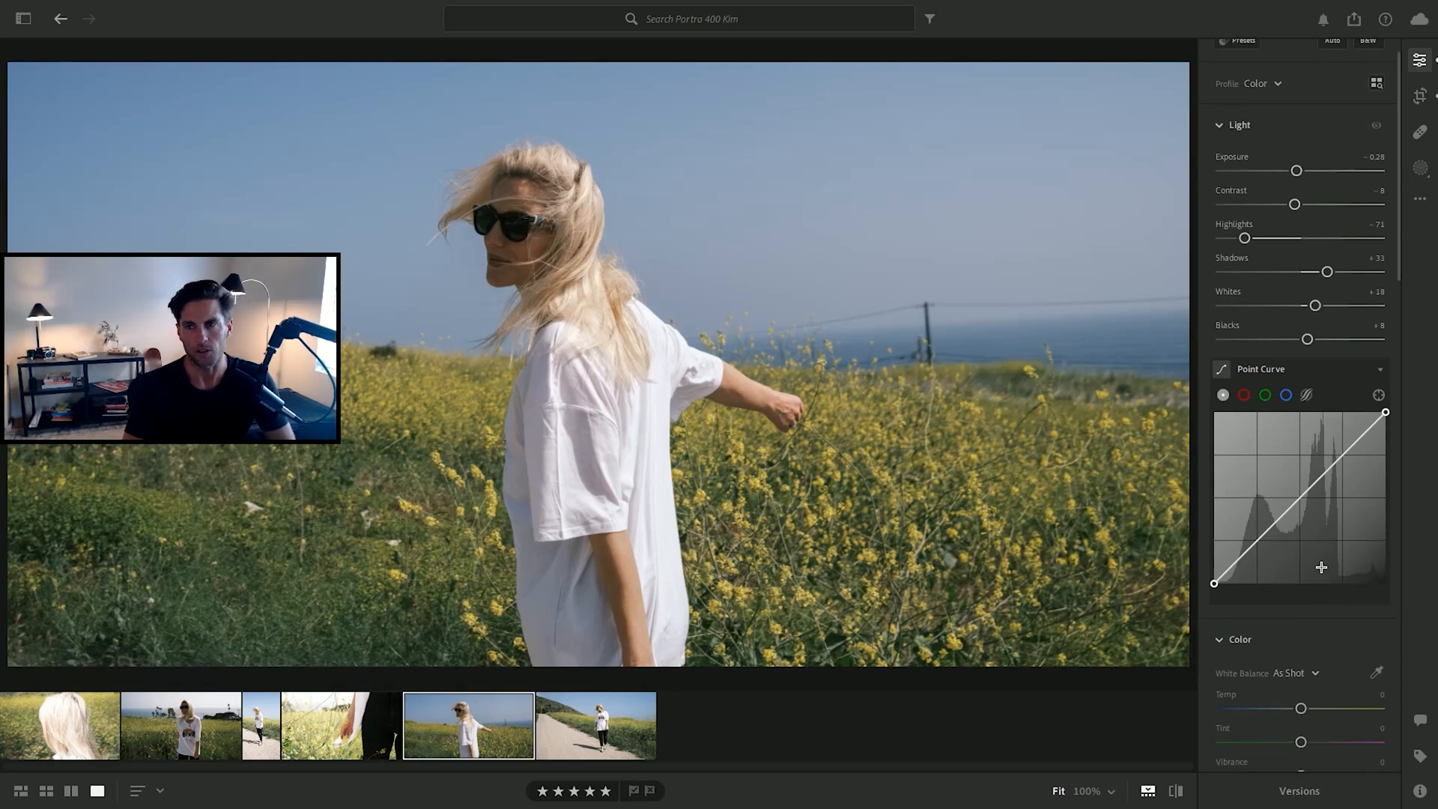
scroll(1319, 570, down, 1)
scroll(1317, 571, down, 2)
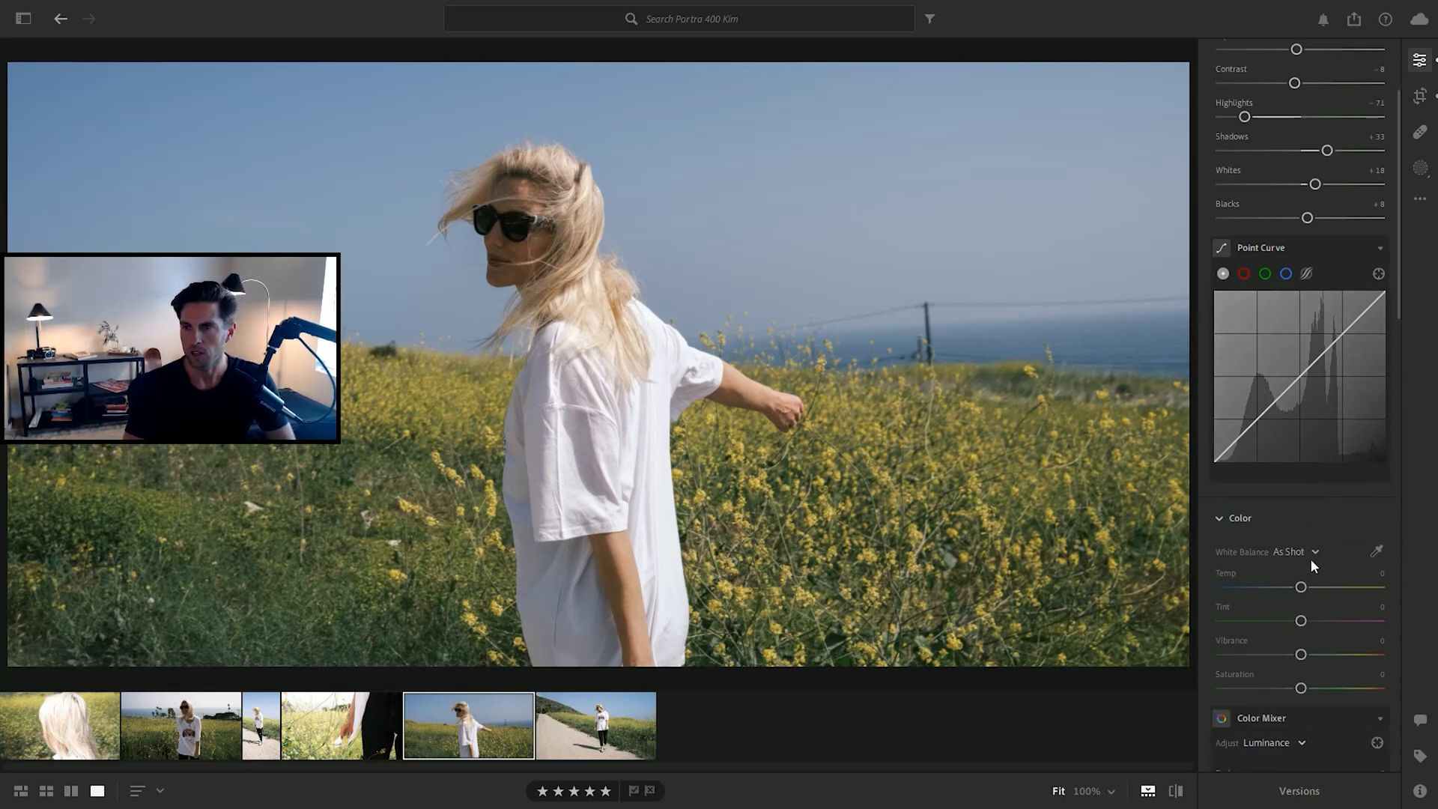
click(1256, 421)
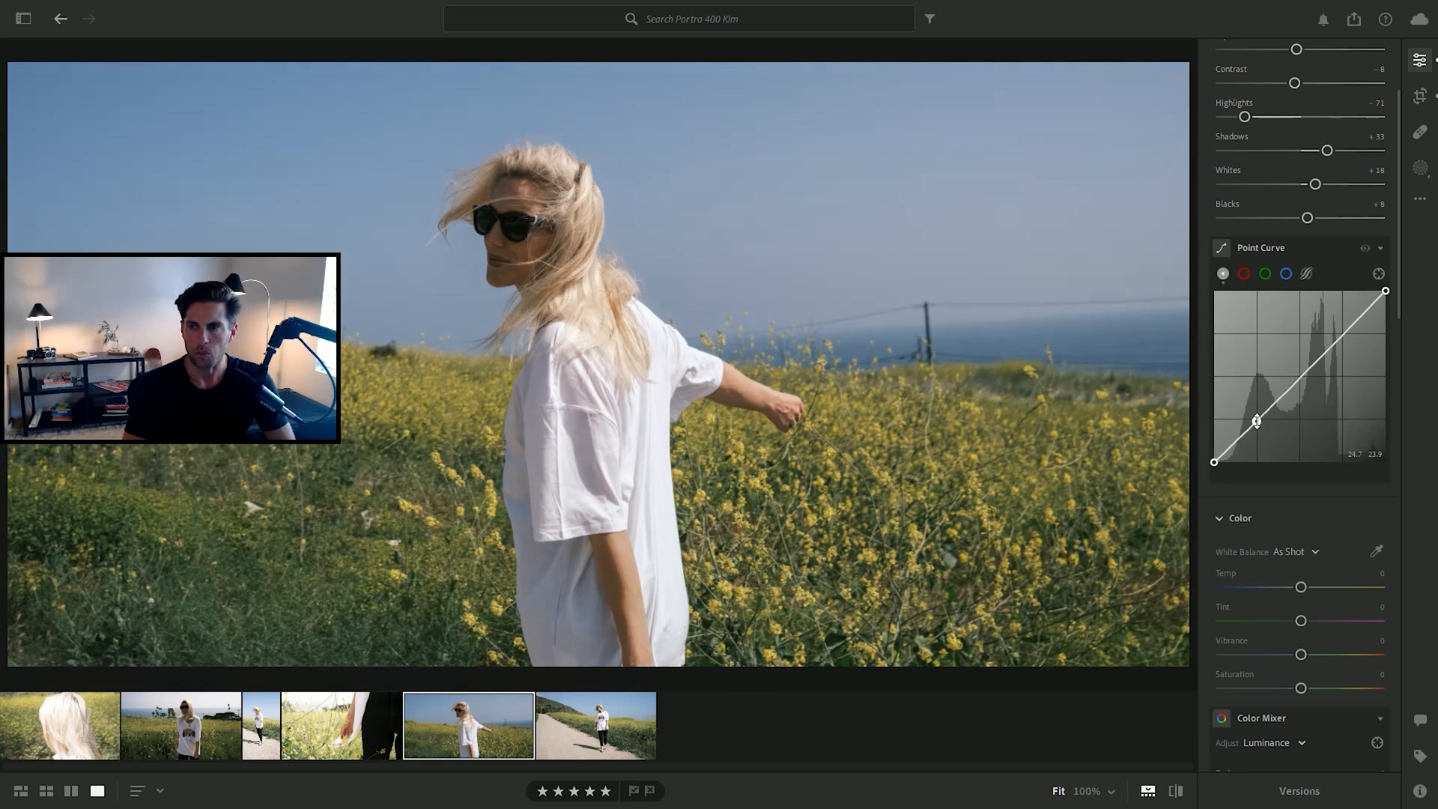
click(1302, 379)
click(1342, 339)
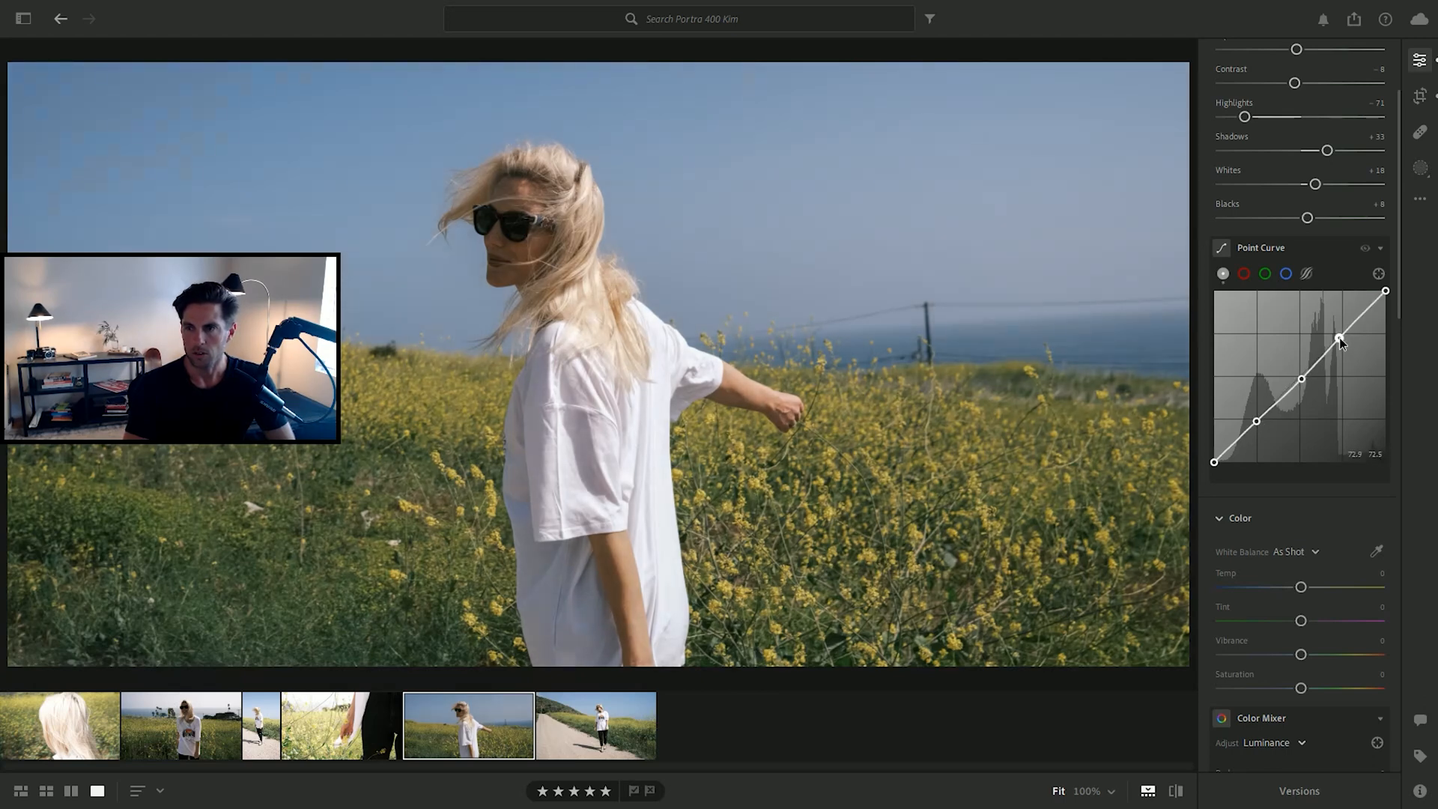
drag(1386, 291, 1386, 300)
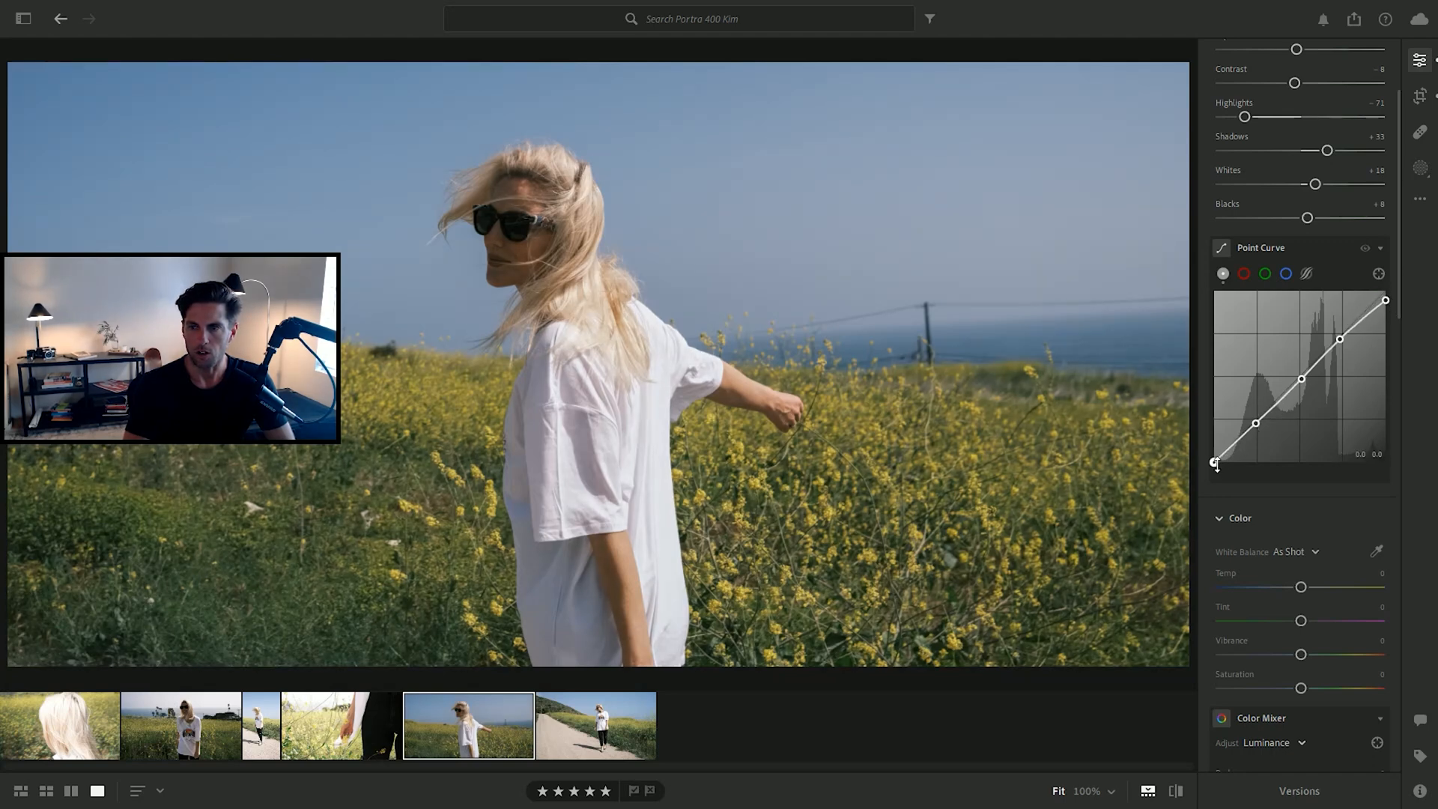
mouse_move(1214, 462)
mouse_down()
mouse_move(1220, 447)
mouse_move(1215, 457)
mouse_up()
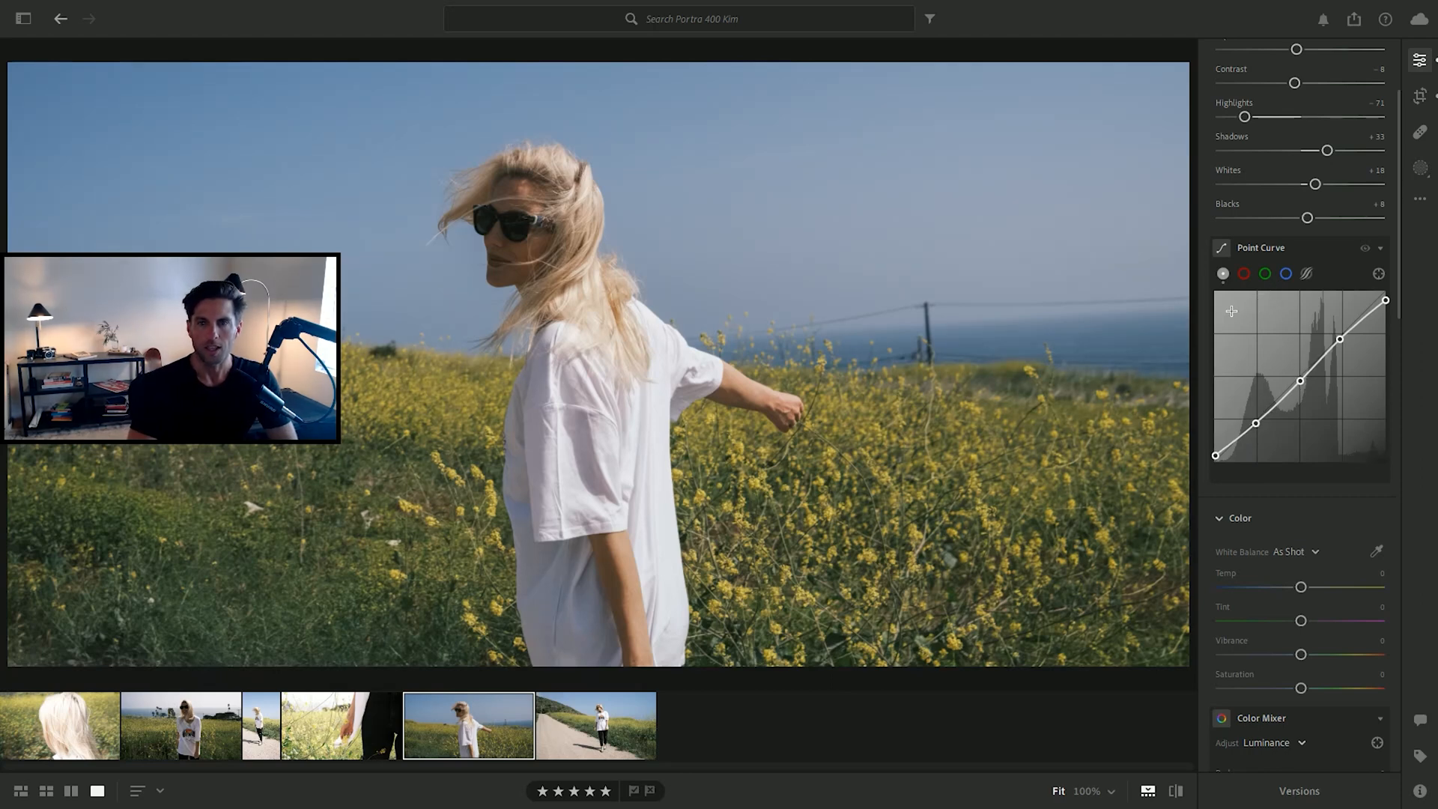
Step: Lower the blue curve's white endpoint, anchor its shadows and lift its black endpoint; also lift the red curve's black endpoint very slightly
click(1286, 275)
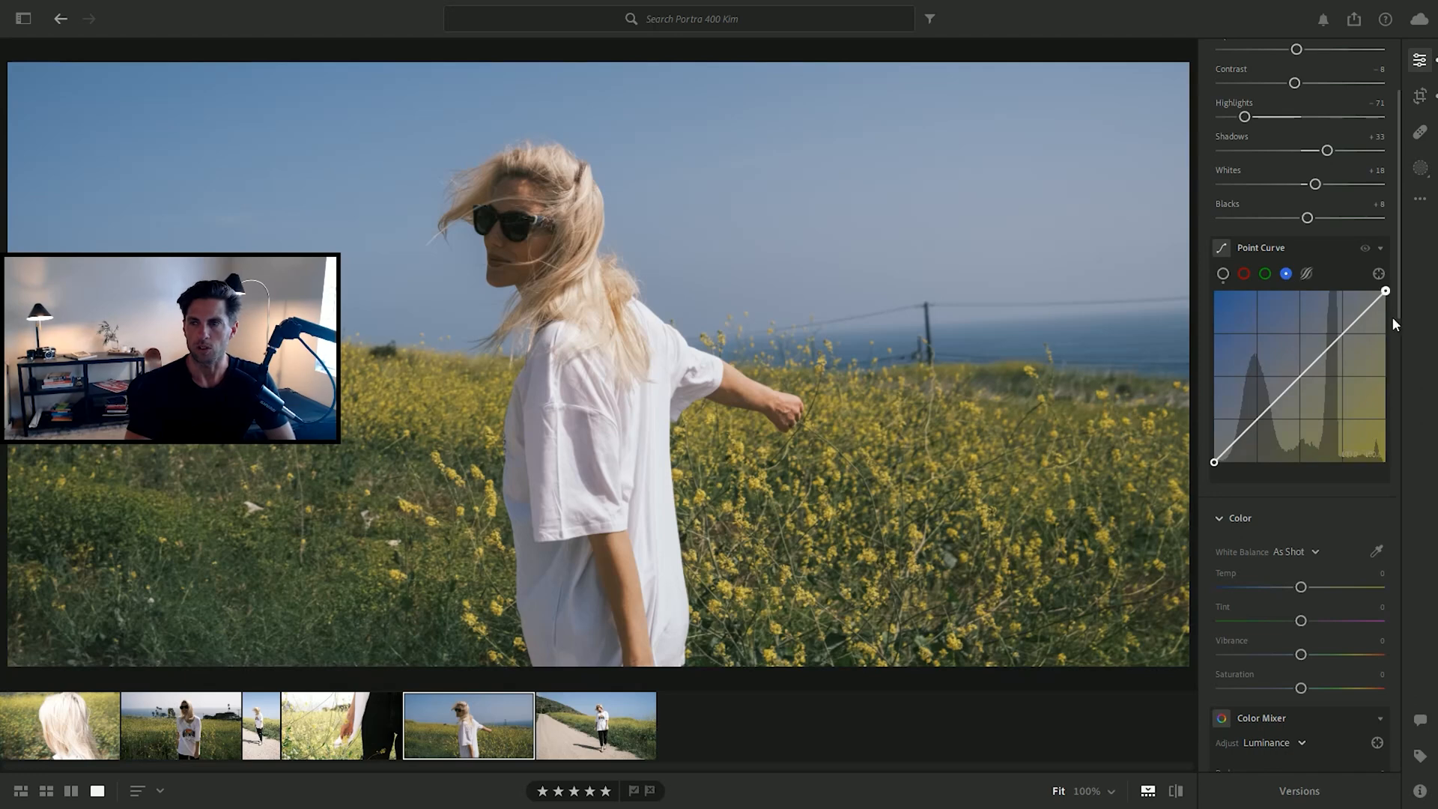
drag(1386, 294, 1392, 304)
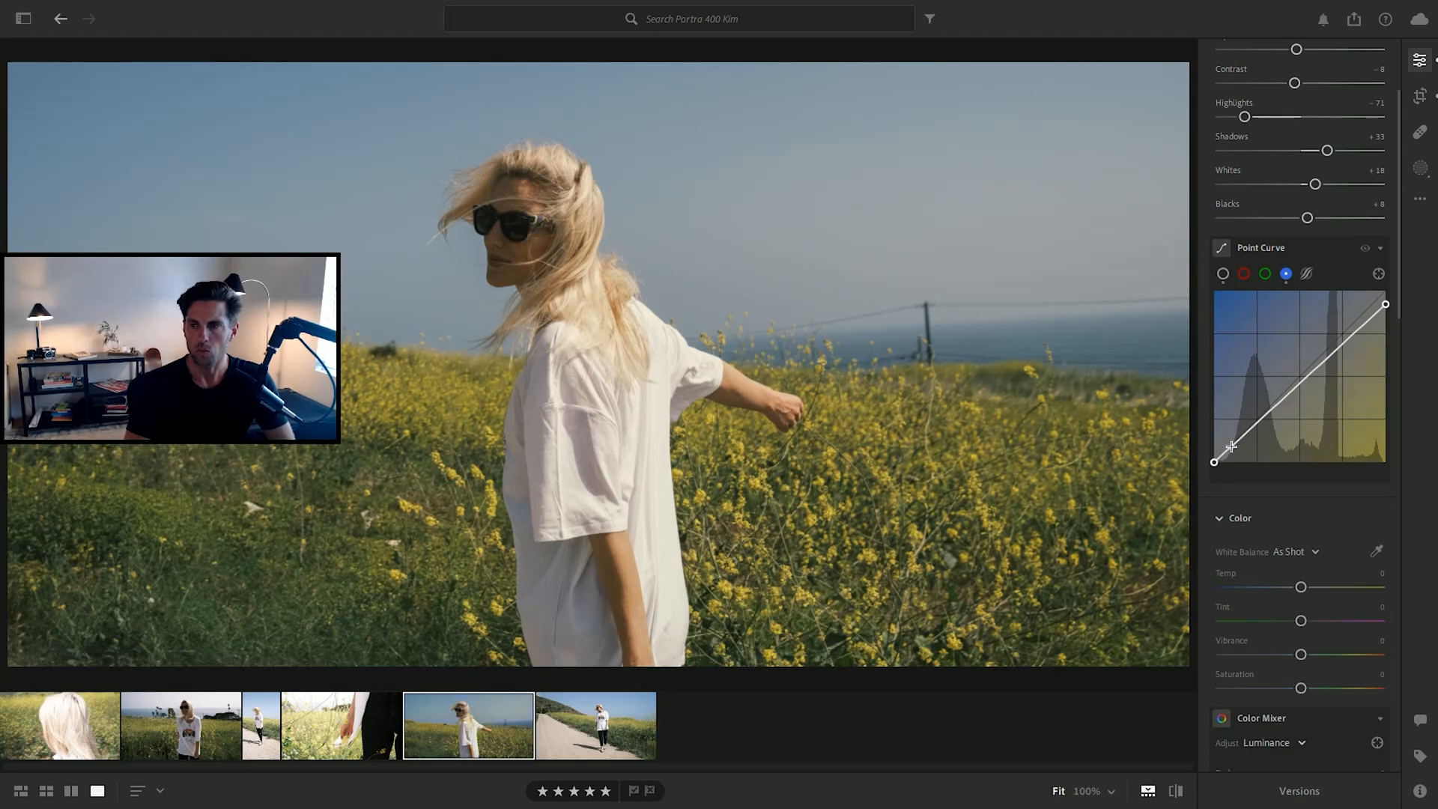
click(1254, 427)
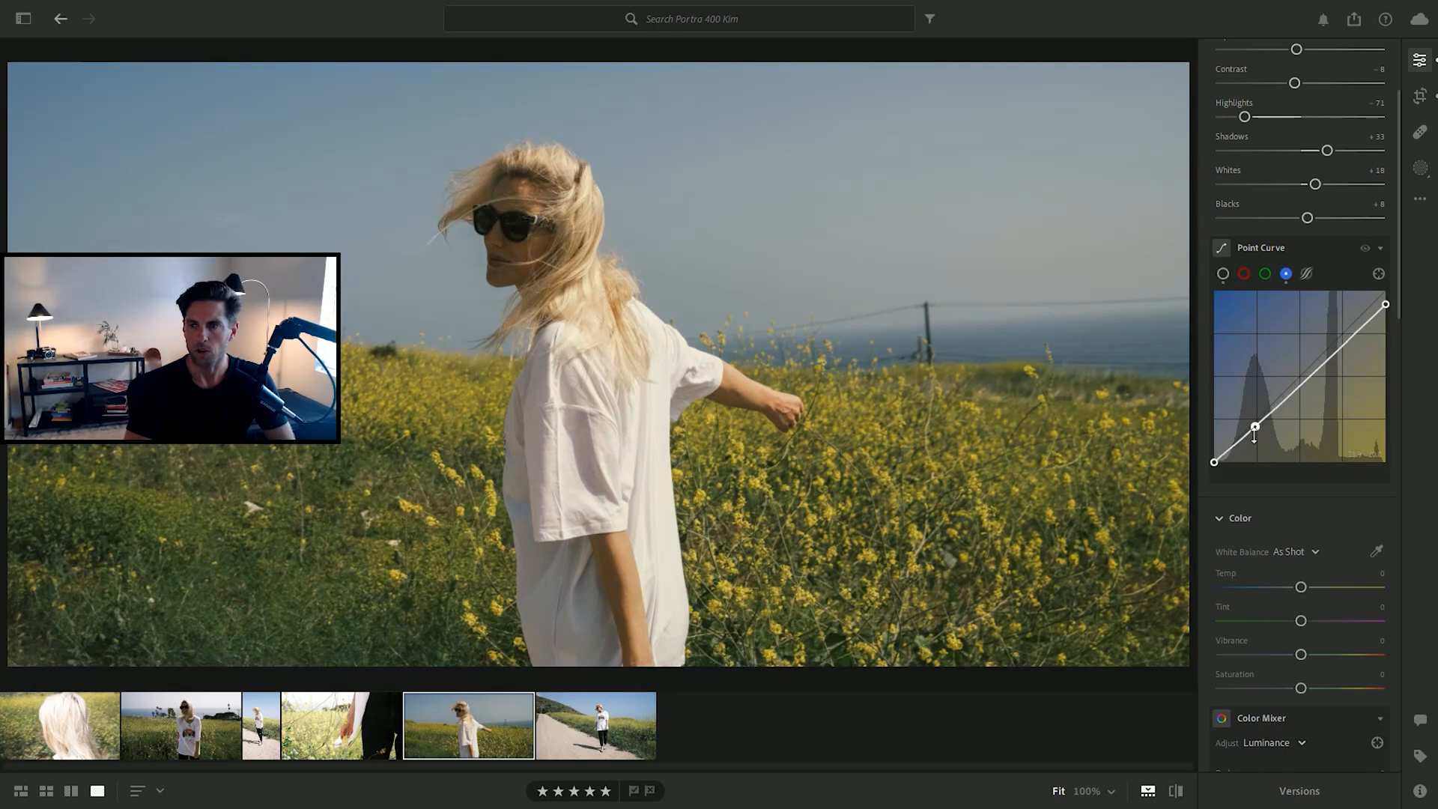
drag(1256, 430, 1214, 458)
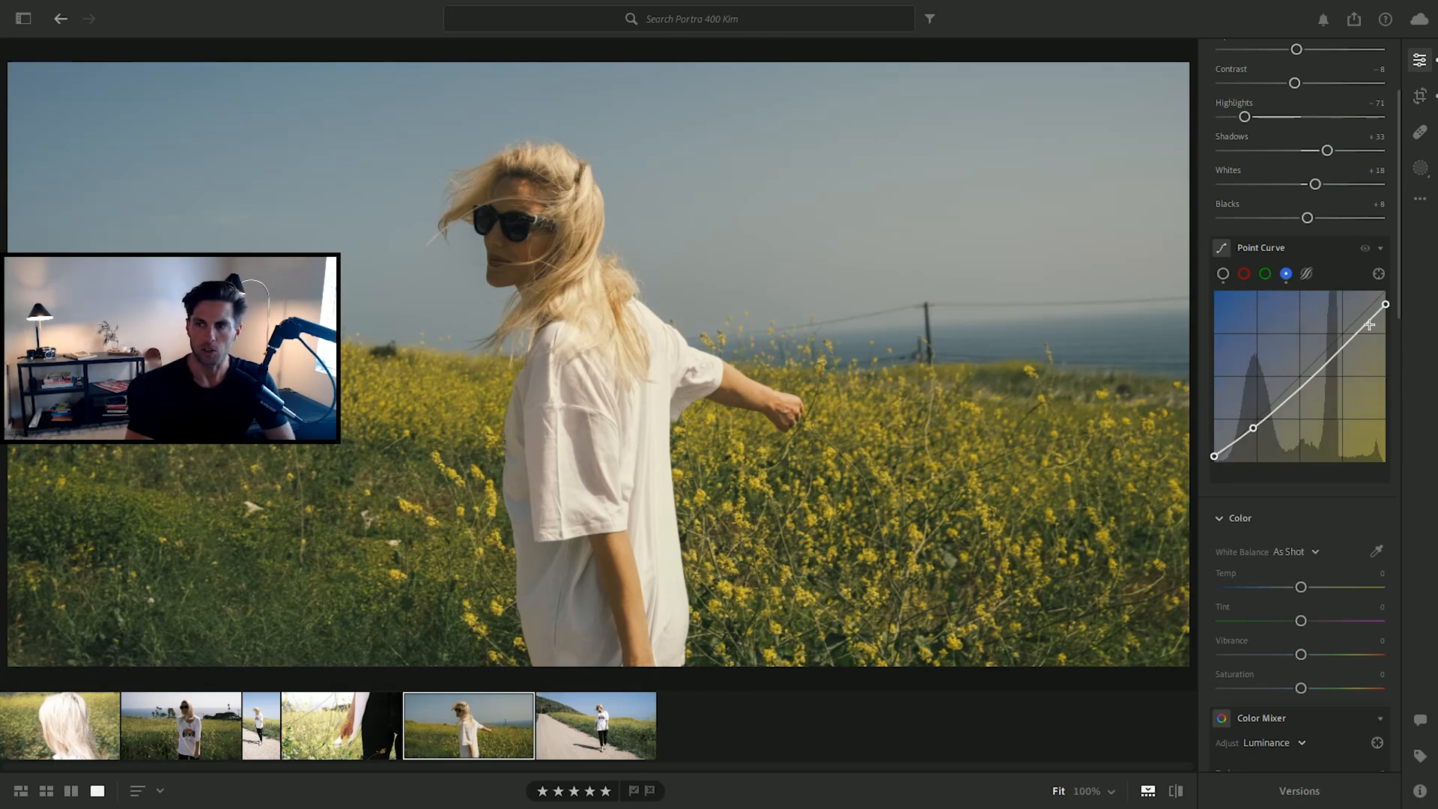
click(1245, 275)
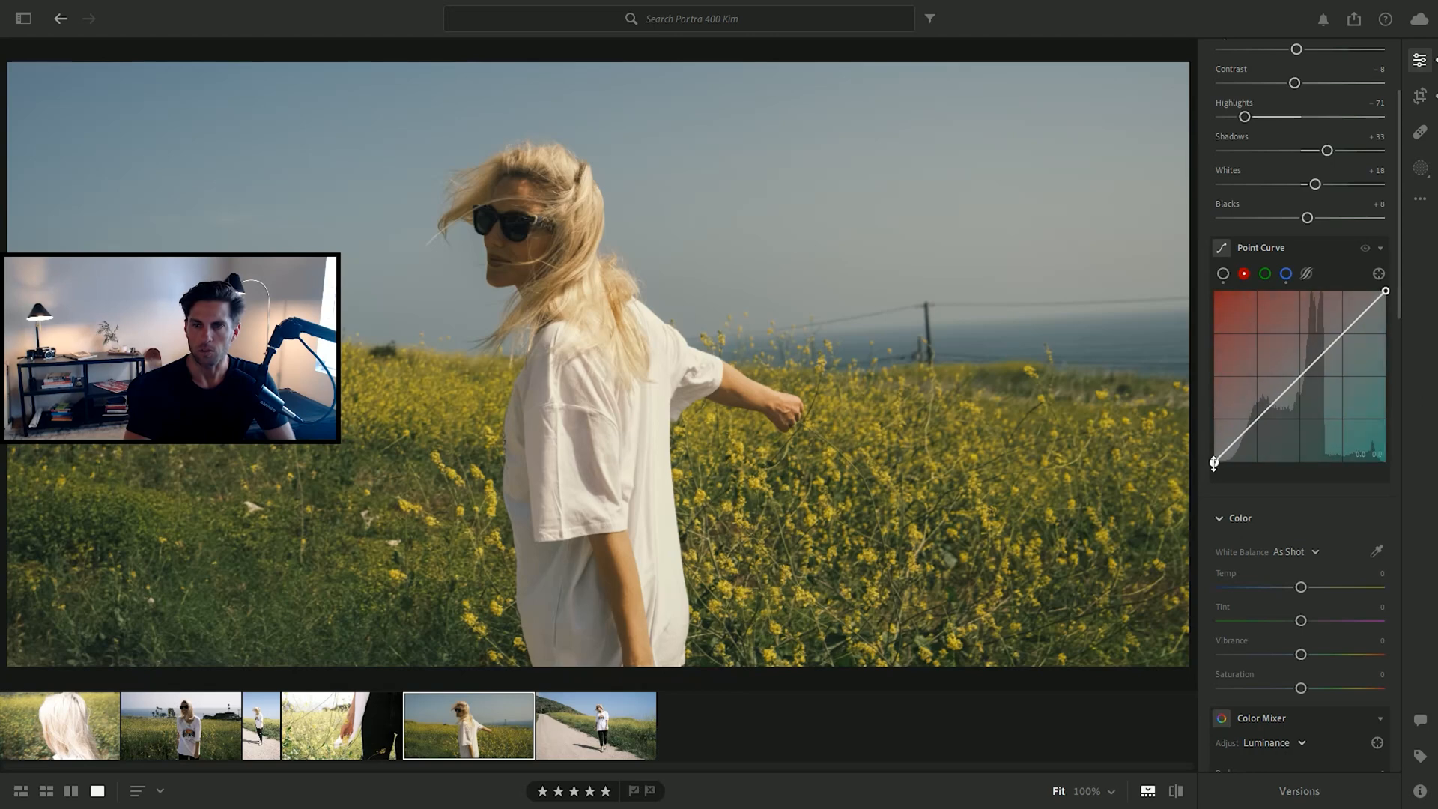
drag(1215, 462, 1214, 466)
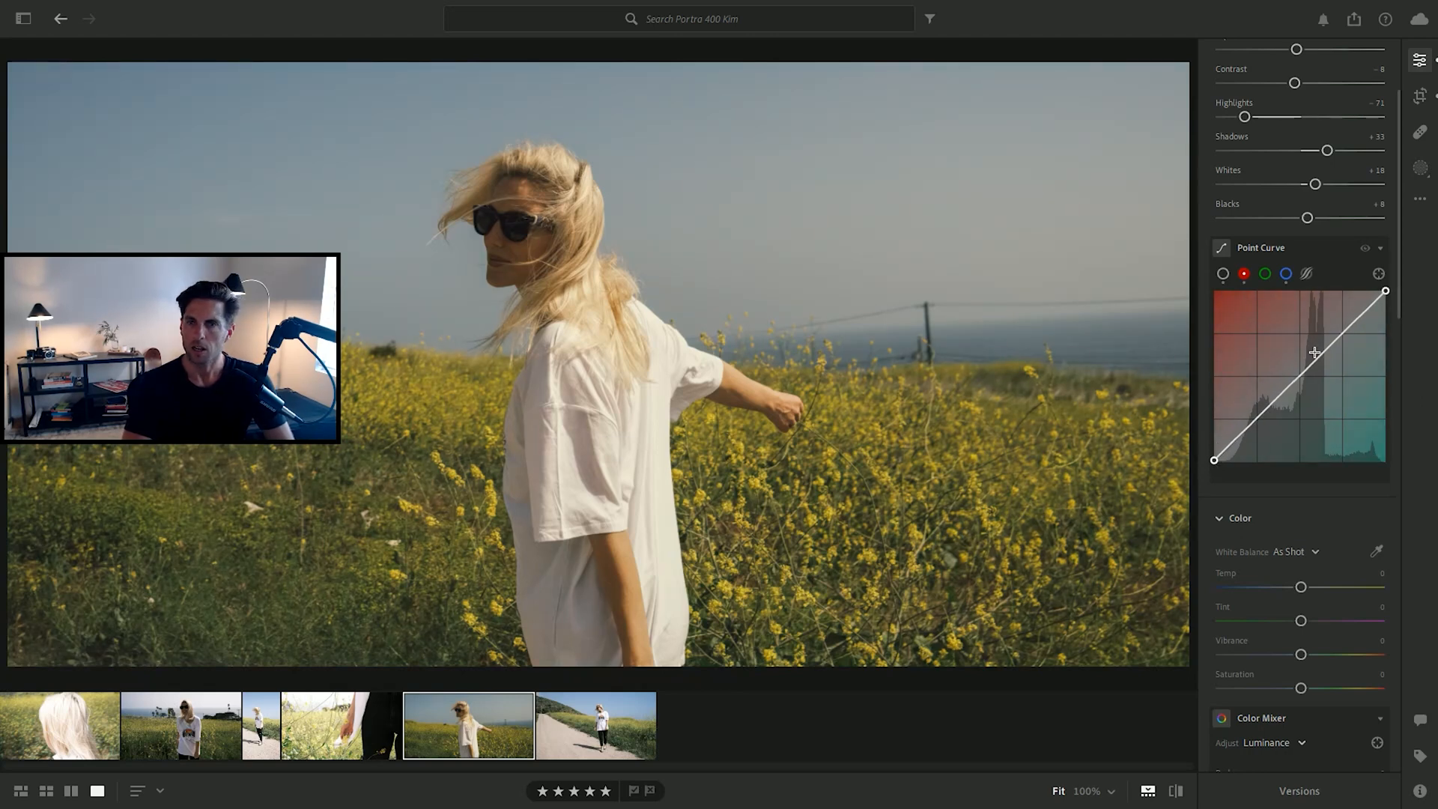
Step: Adjust the light settings to Exposure -0.23, Contrast -3, Shadows +36 and Whites +38
scroll(1315, 352, up, 2)
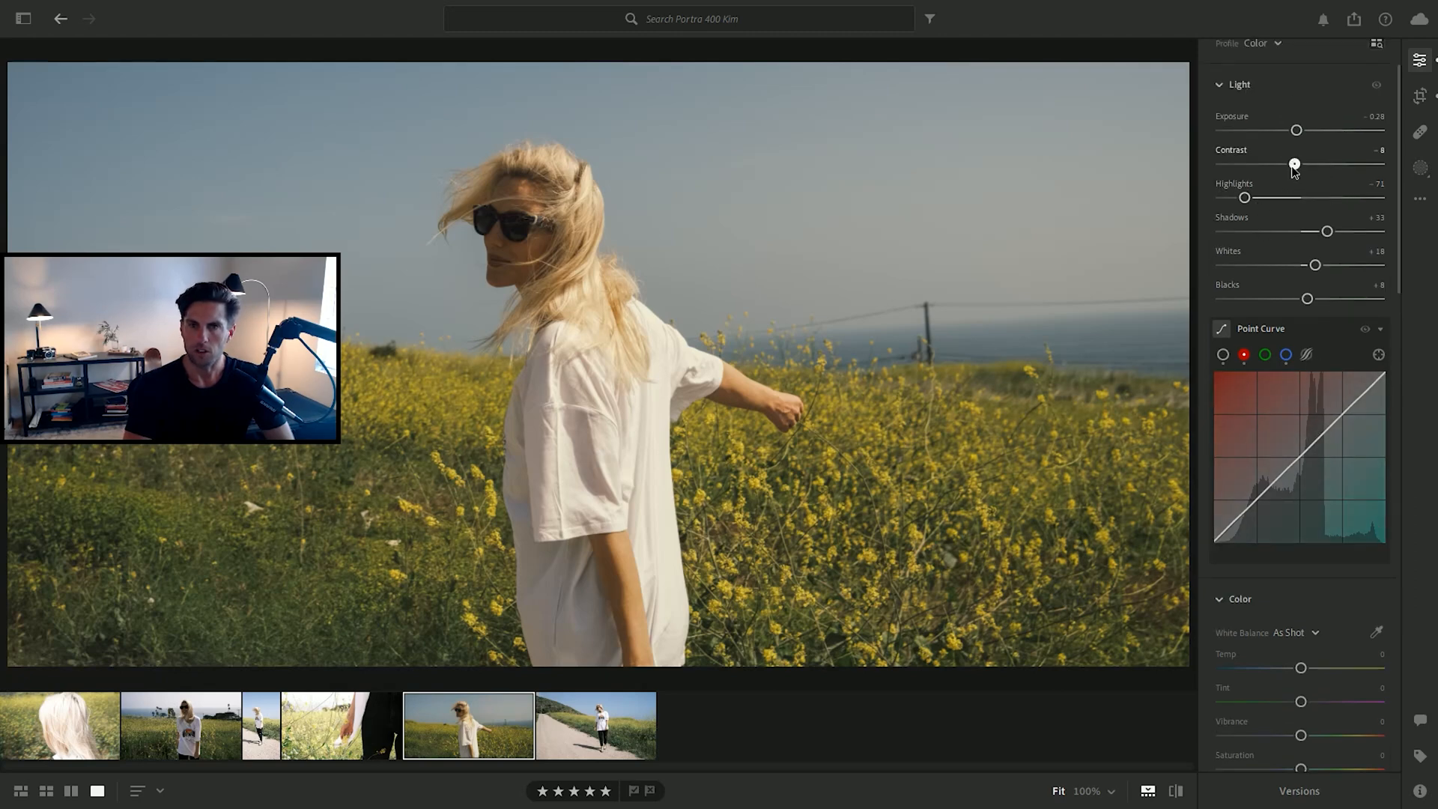
drag(1294, 165, 1299, 131)
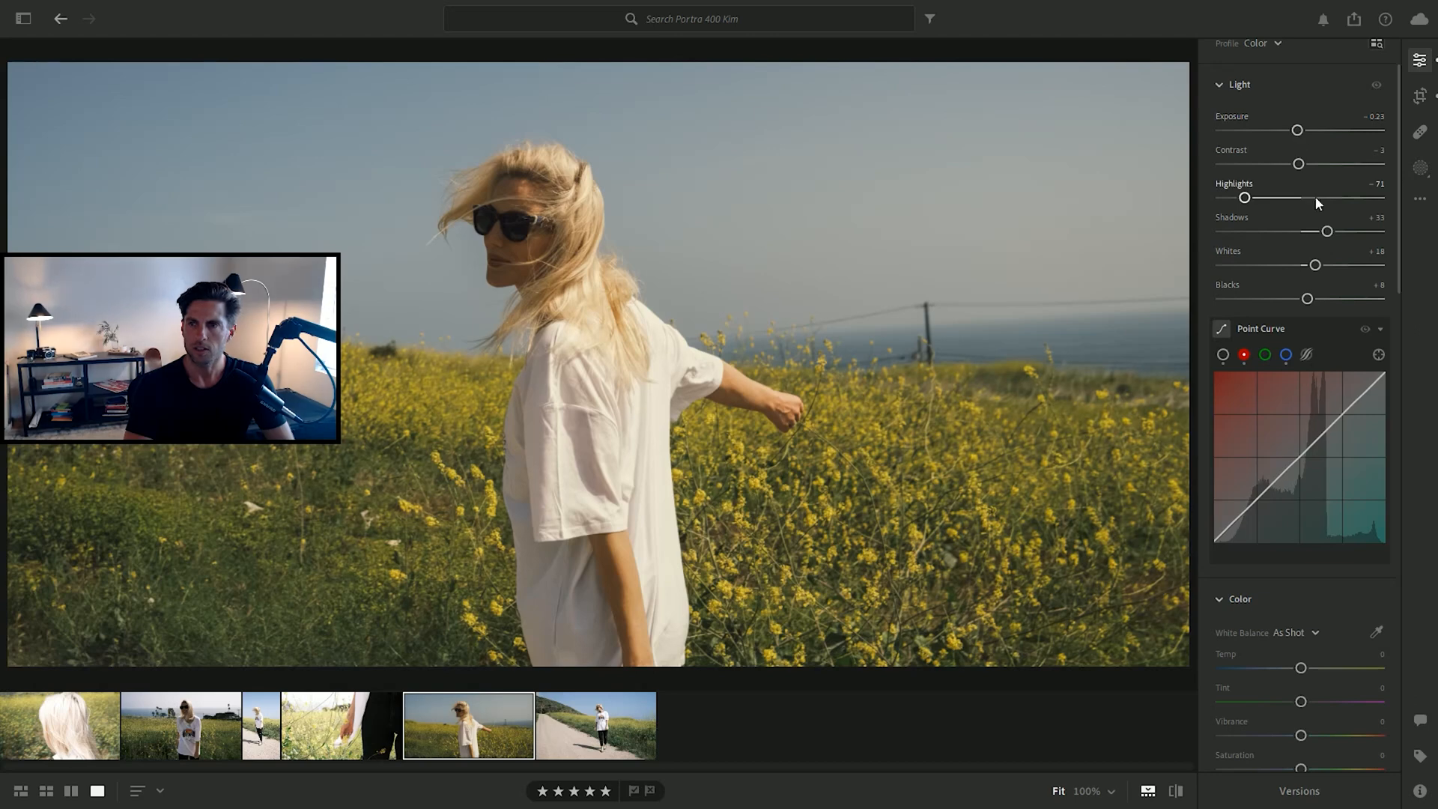
drag(1316, 266, 1329, 232)
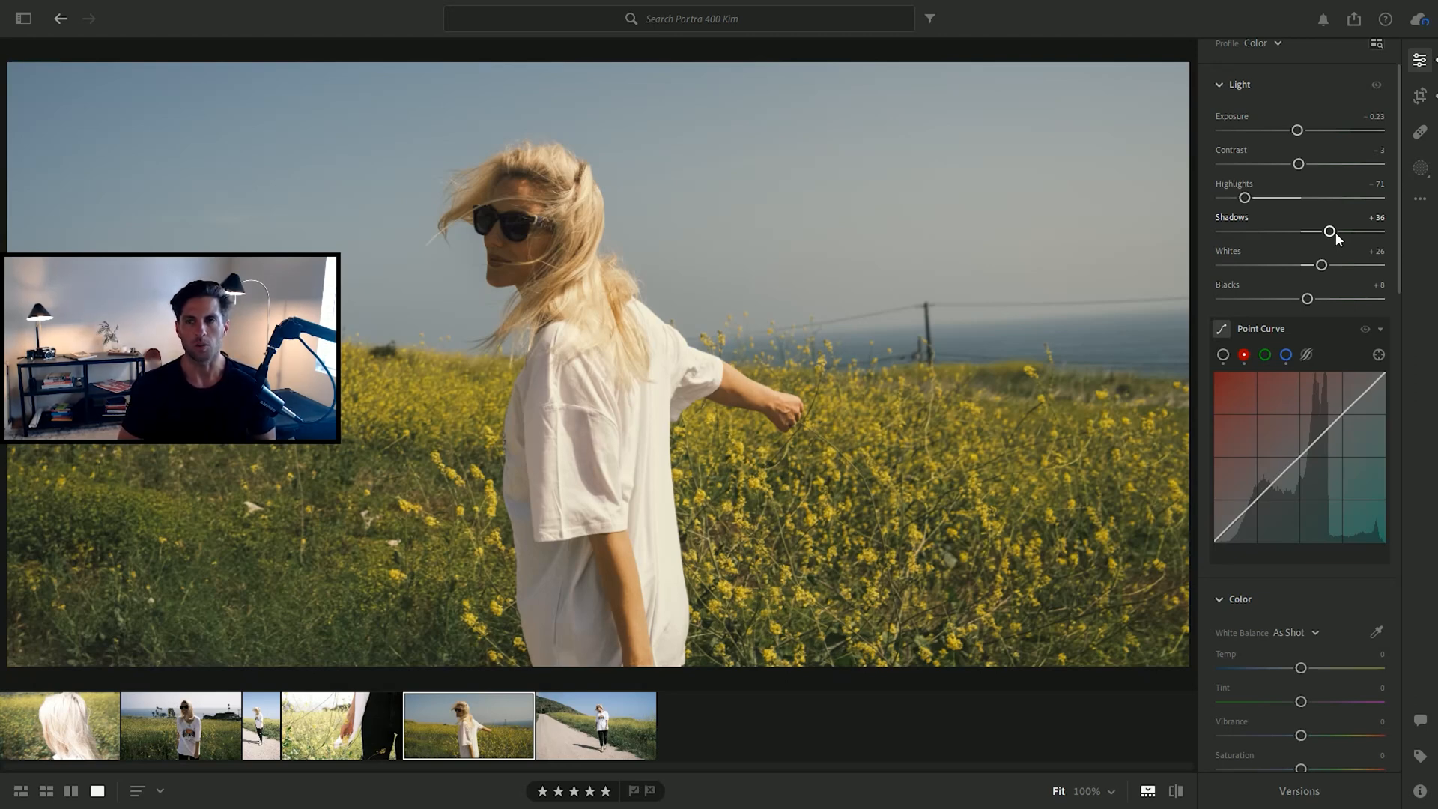
drag(1327, 267, 1333, 267)
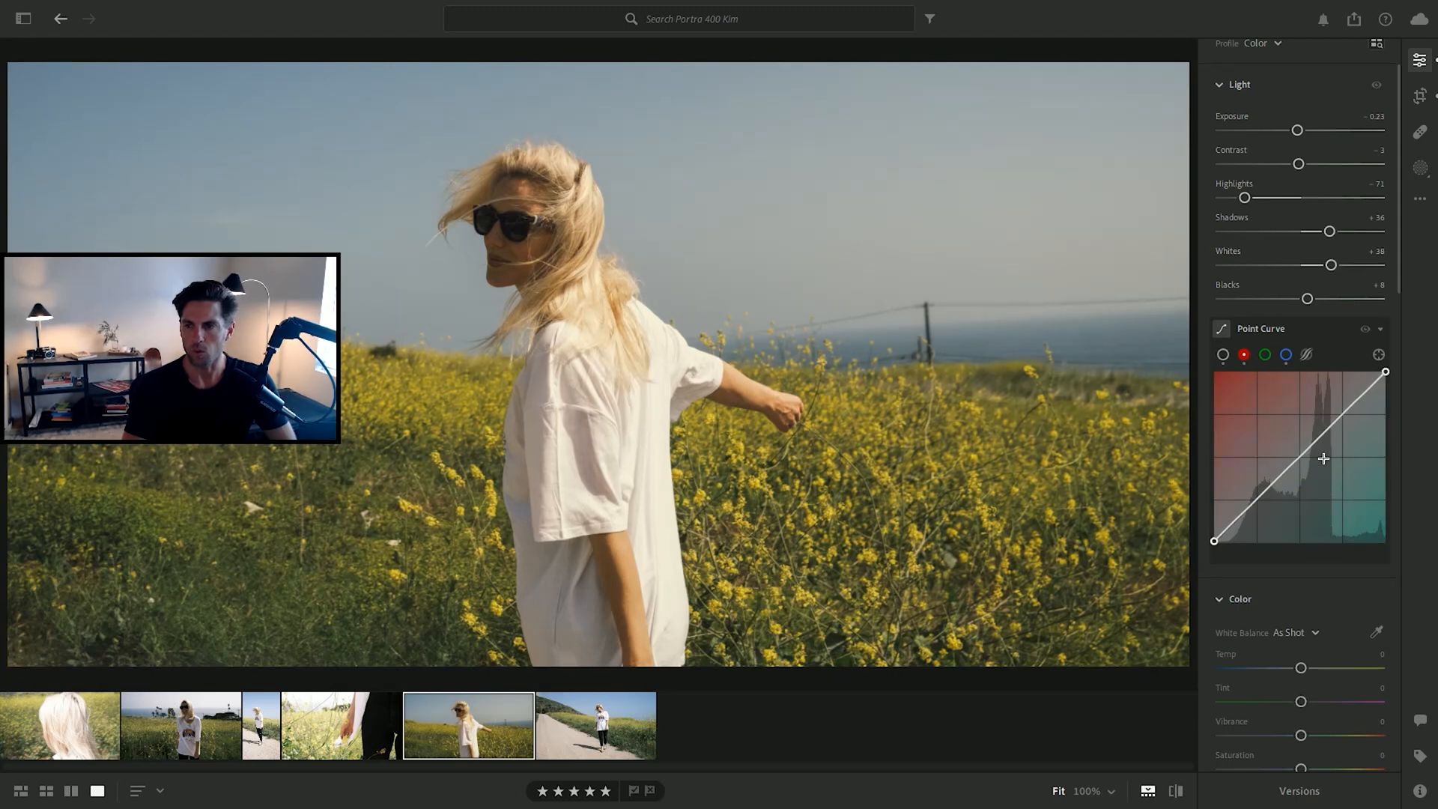
Step: Warm the white balance to Temp +3 and reduce the photo's overall Saturation to -8
scroll(1369, 464, down, 3)
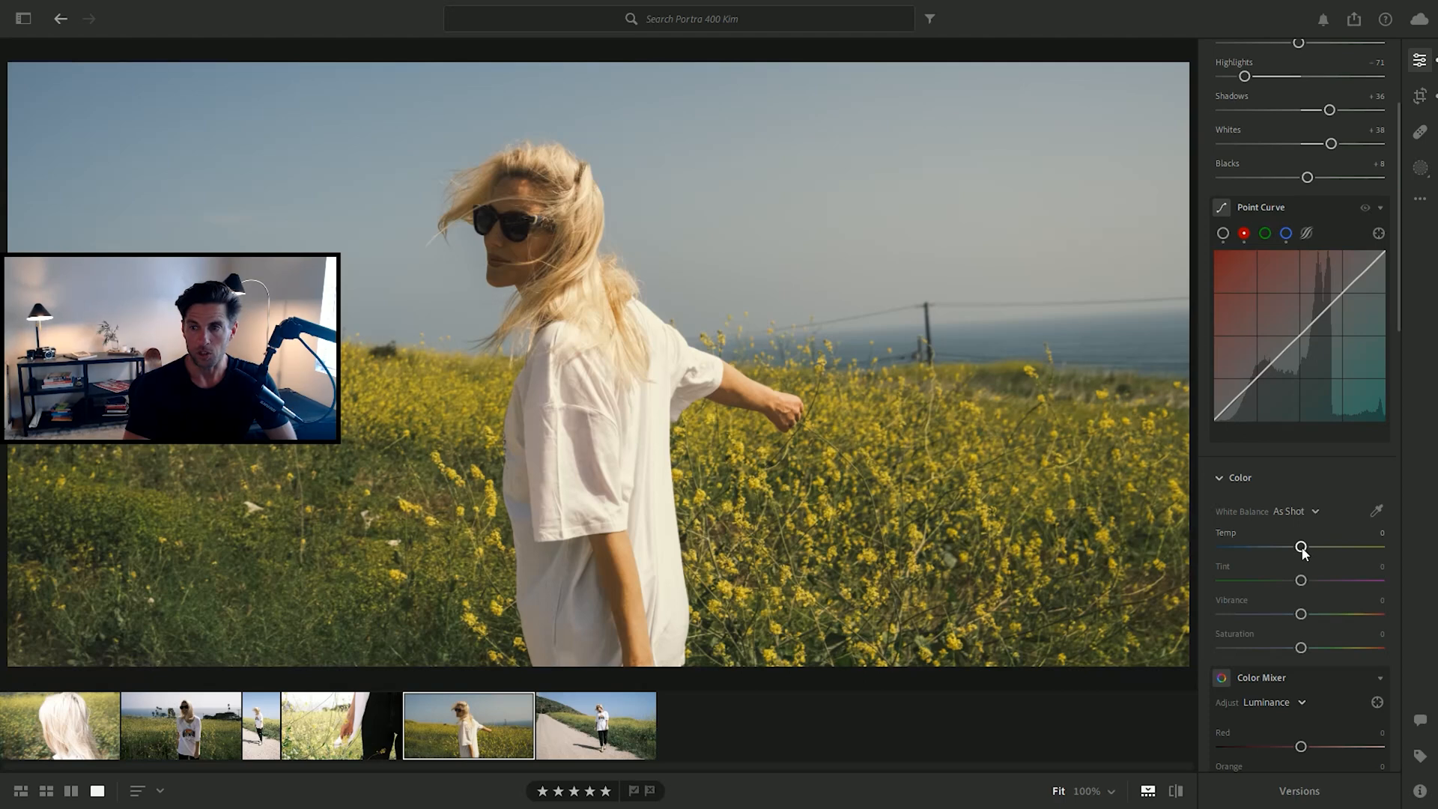
drag(1302, 547, 1304, 548)
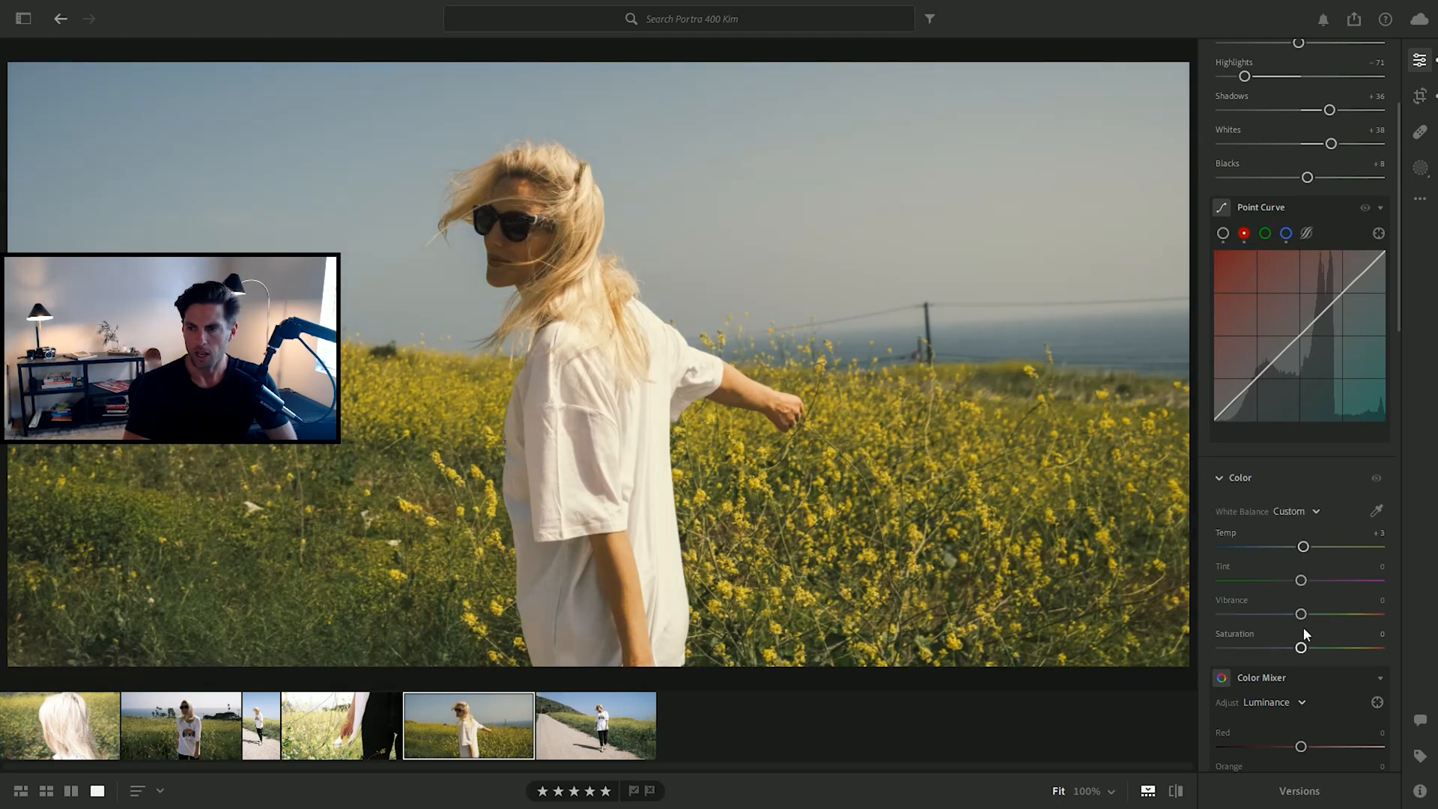
drag(1301, 648, 1294, 648)
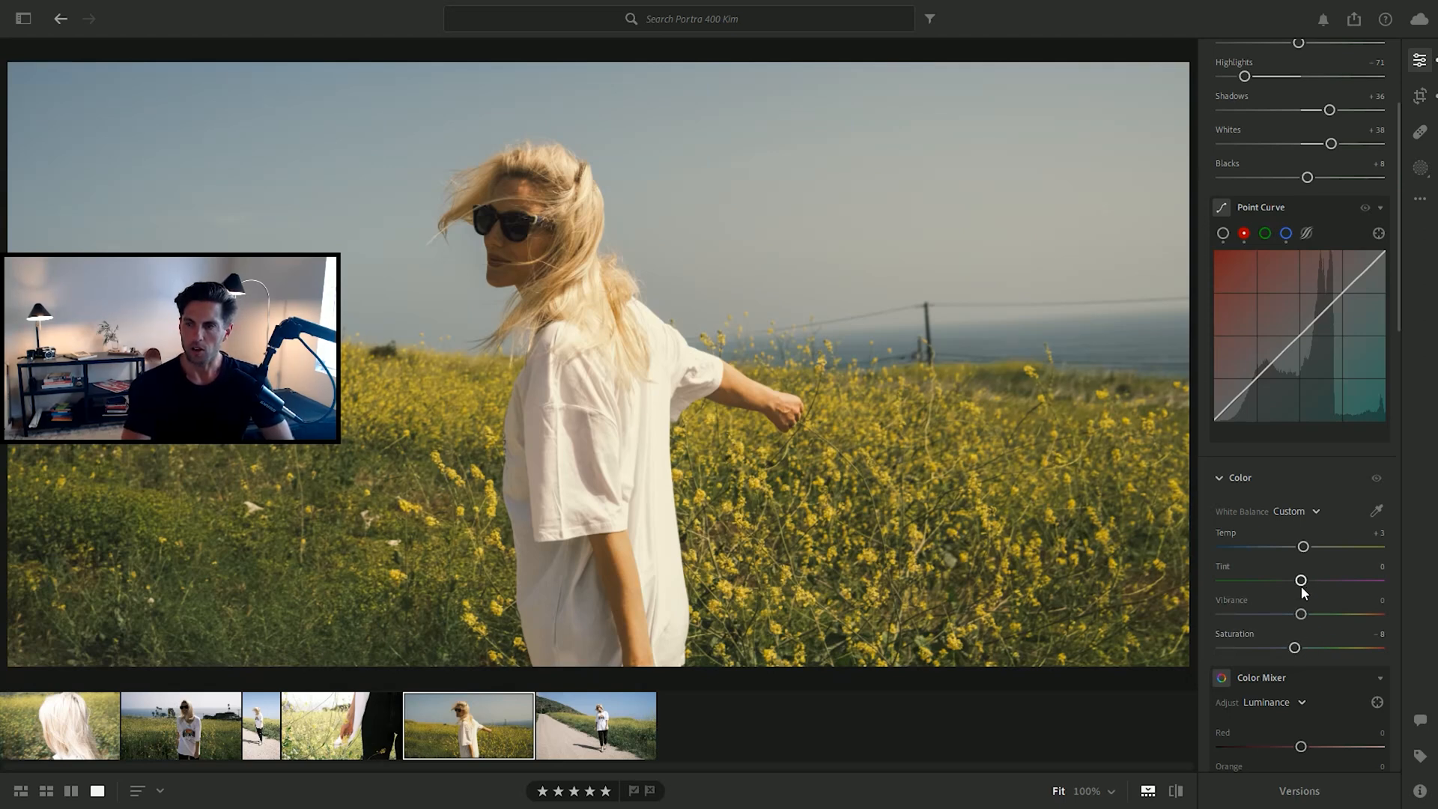
Step: Shift the Color Mixer hues to Orange -8, Yellow -15 and Green -12
scroll(1311, 544, down, 4)
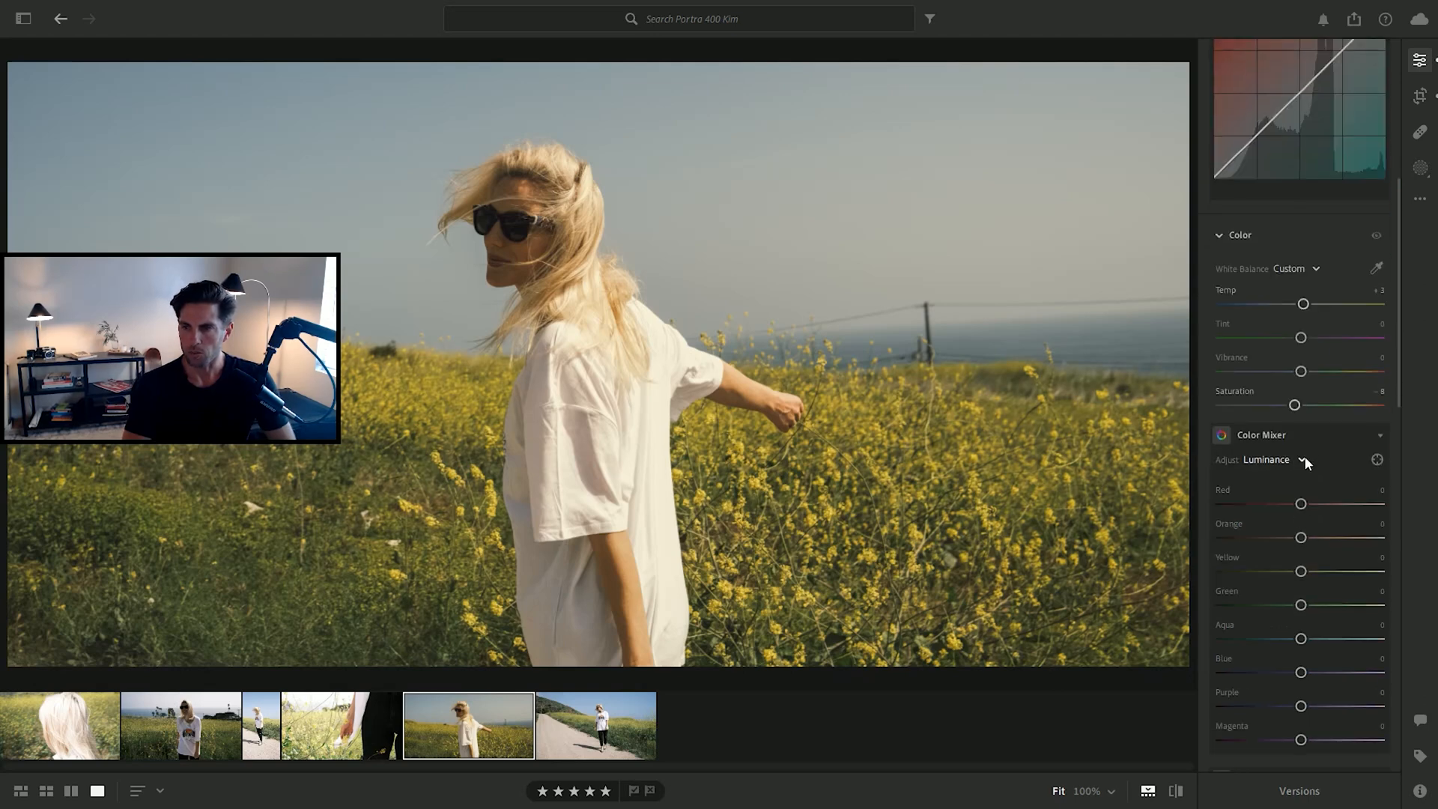
click(1304, 460)
click(1292, 526)
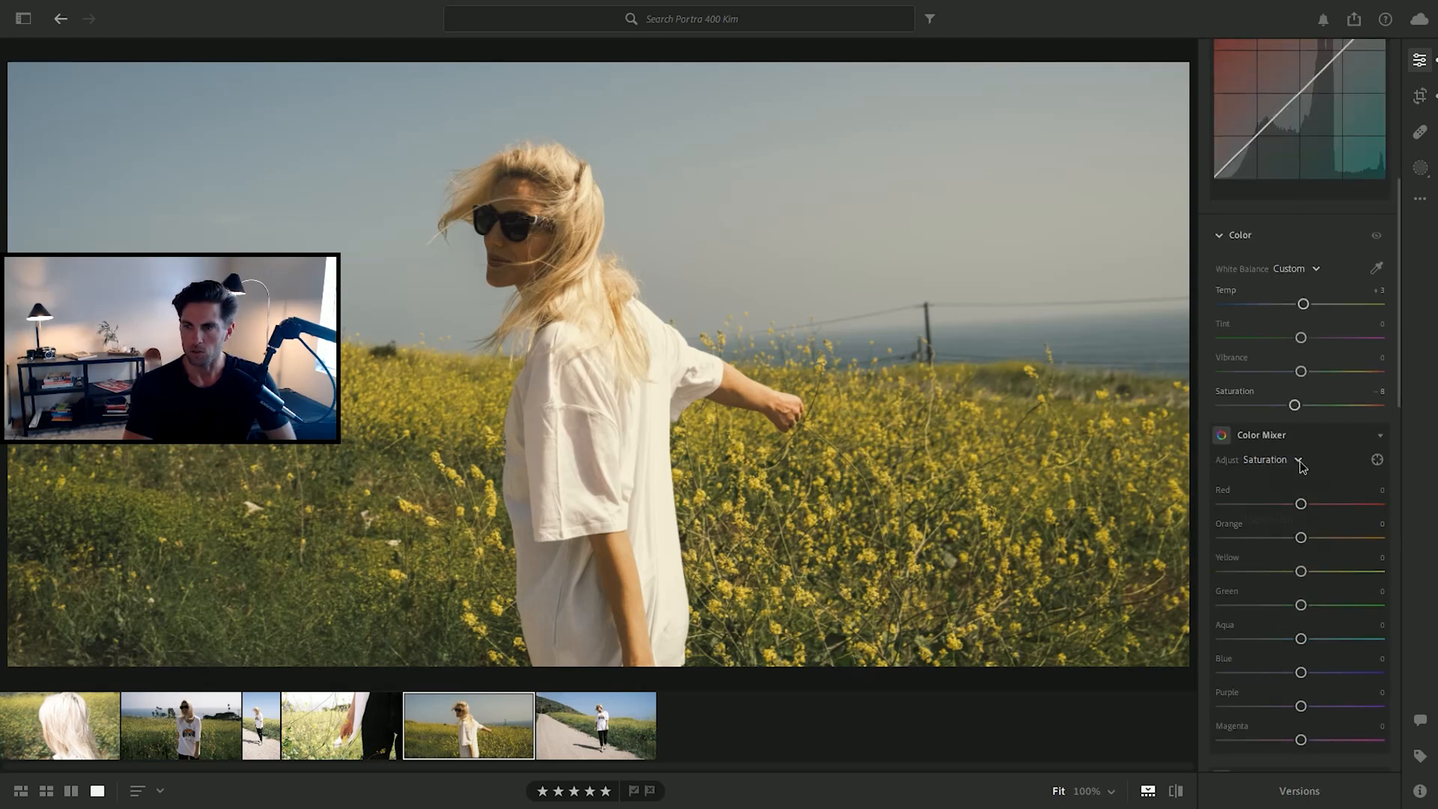
click(1300, 460)
click(1271, 502)
scroll(1335, 541, down, 1)
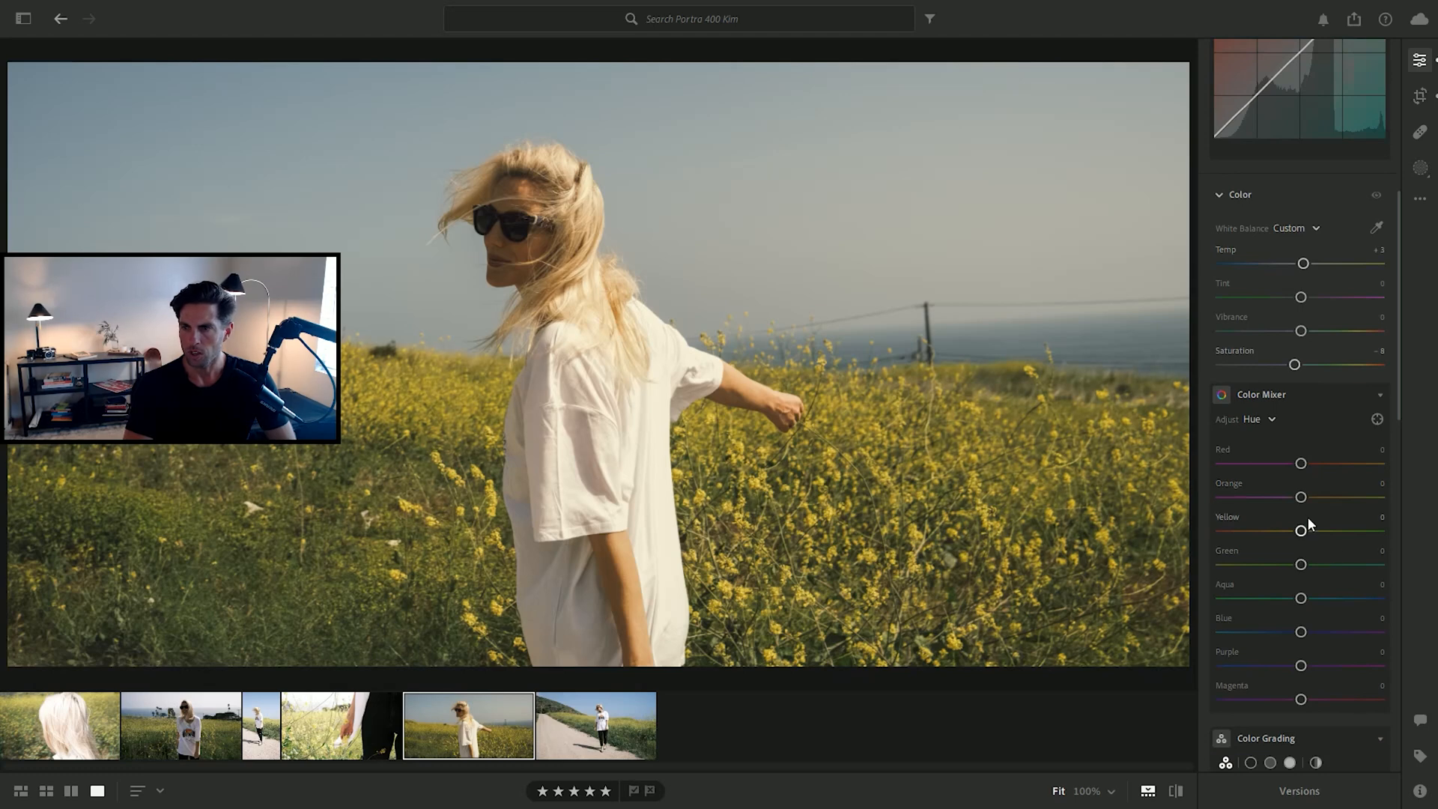
mouse_move(1302, 533)
mouse_down()
mouse_move(1319, 535)
mouse_move(1290, 537)
mouse_move(1295, 504)
mouse_move(1285, 514)
mouse_move(1318, 515)
mouse_move(1292, 517)
mouse_up()
scroll(1323, 491, down, 2)
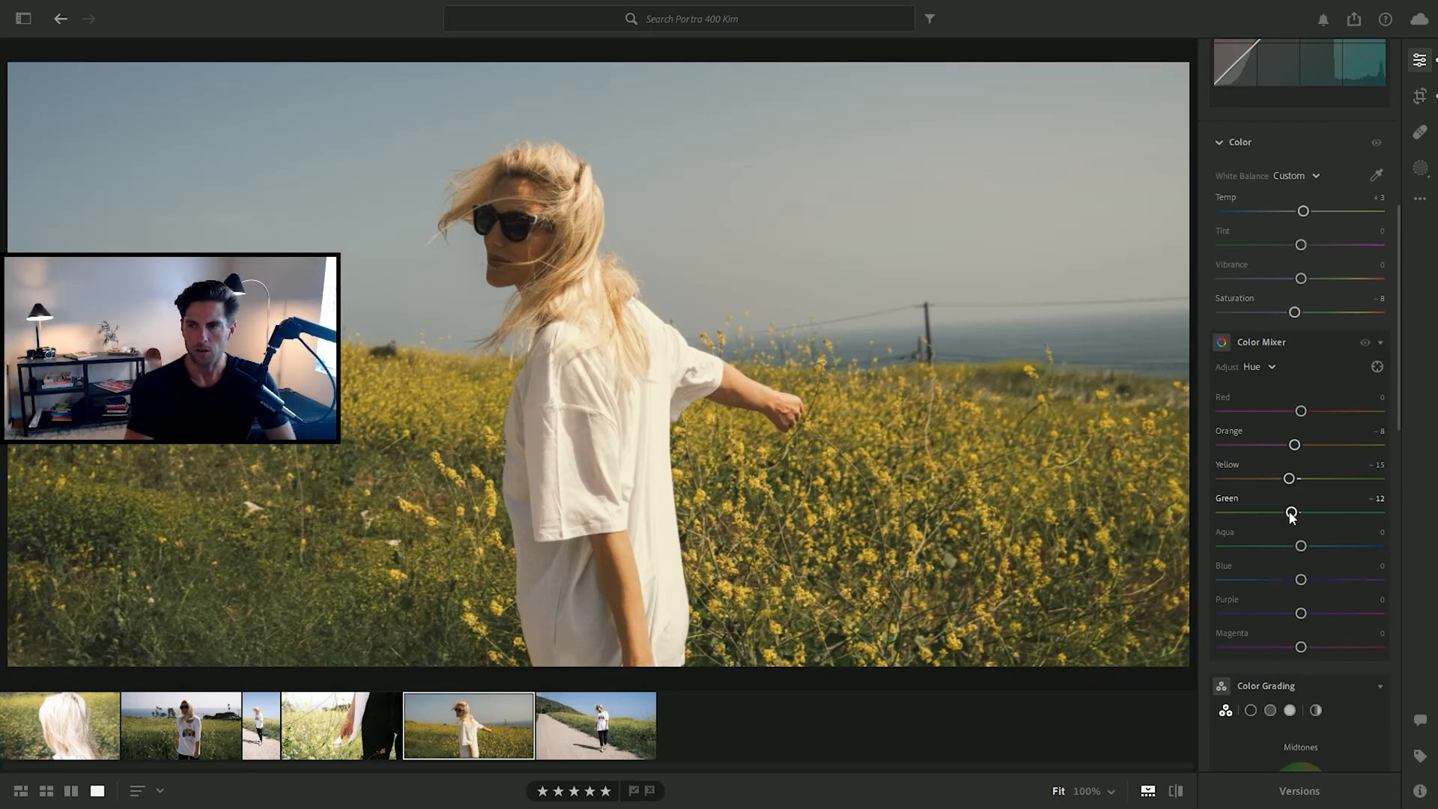
Step: Set the Color Mixer saturation to Green -21 and Blue +9
scroll(1320, 550, down, 1)
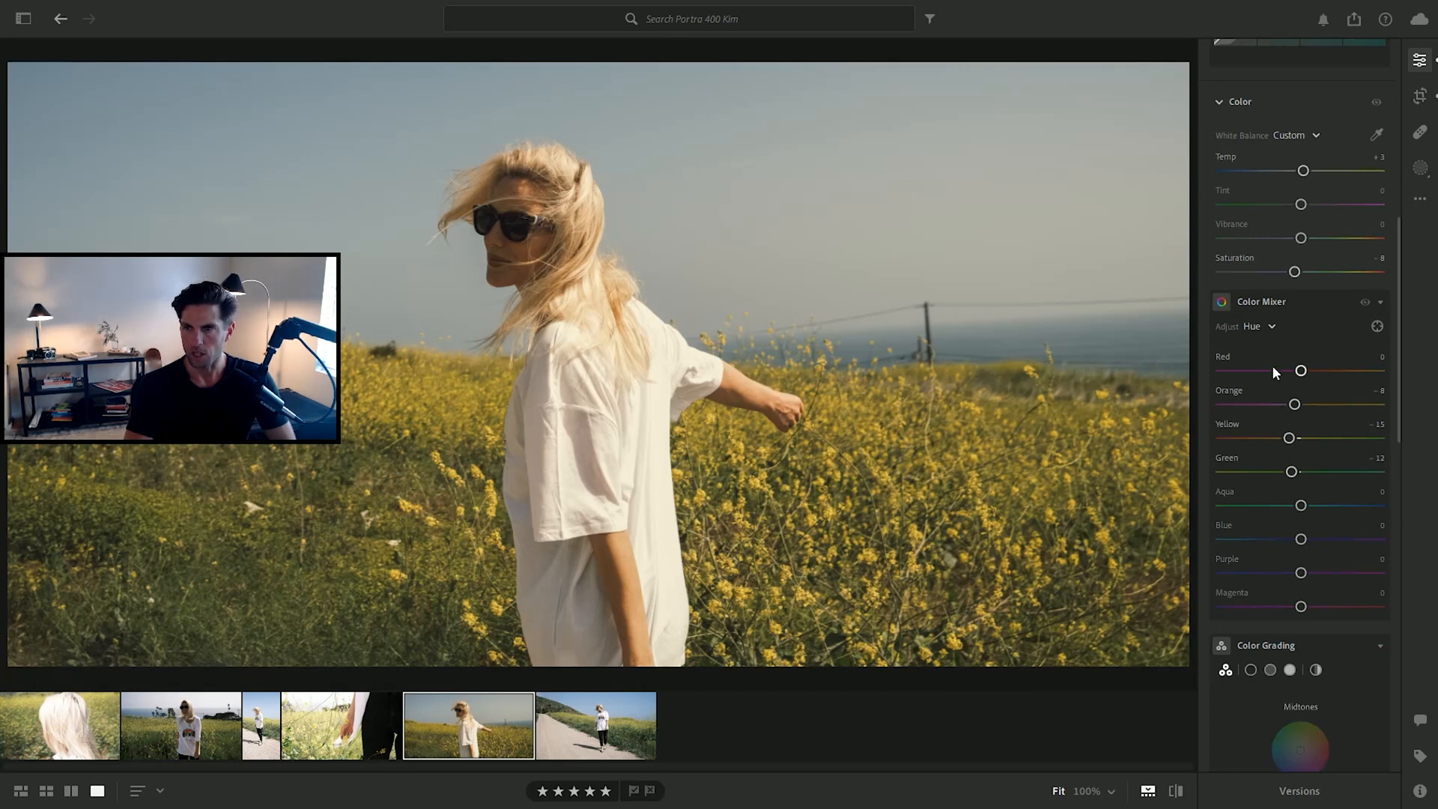
click(1272, 326)
click(1283, 393)
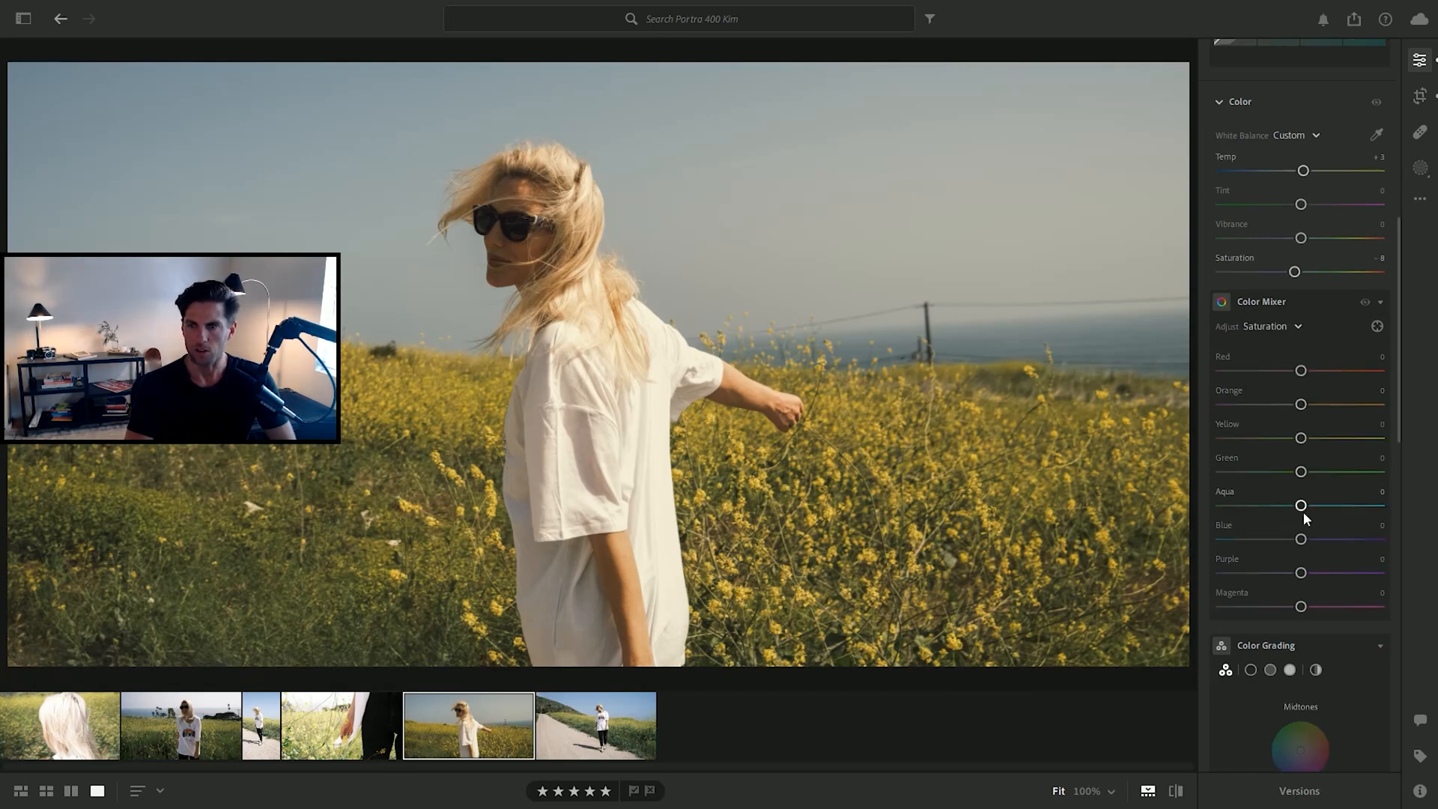
drag(1300, 480, 1285, 474)
mouse_move(1304, 545)
mouse_down()
mouse_move(1292, 541)
mouse_move(1311, 545)
mouse_up()
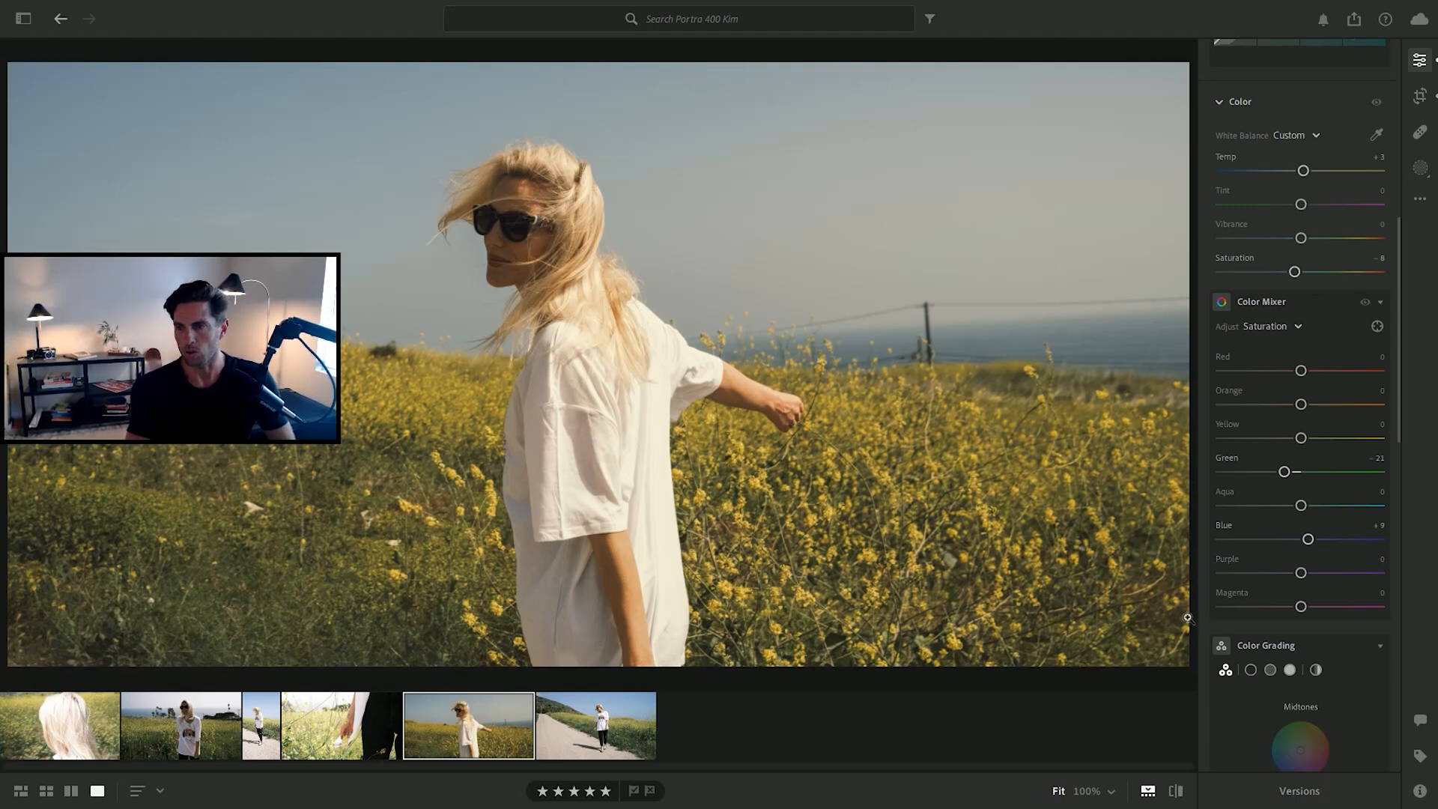
Step: Brighten the Color Mixer luminance to Yellow +24, Green +13 and Blue +14
click(1274, 330)
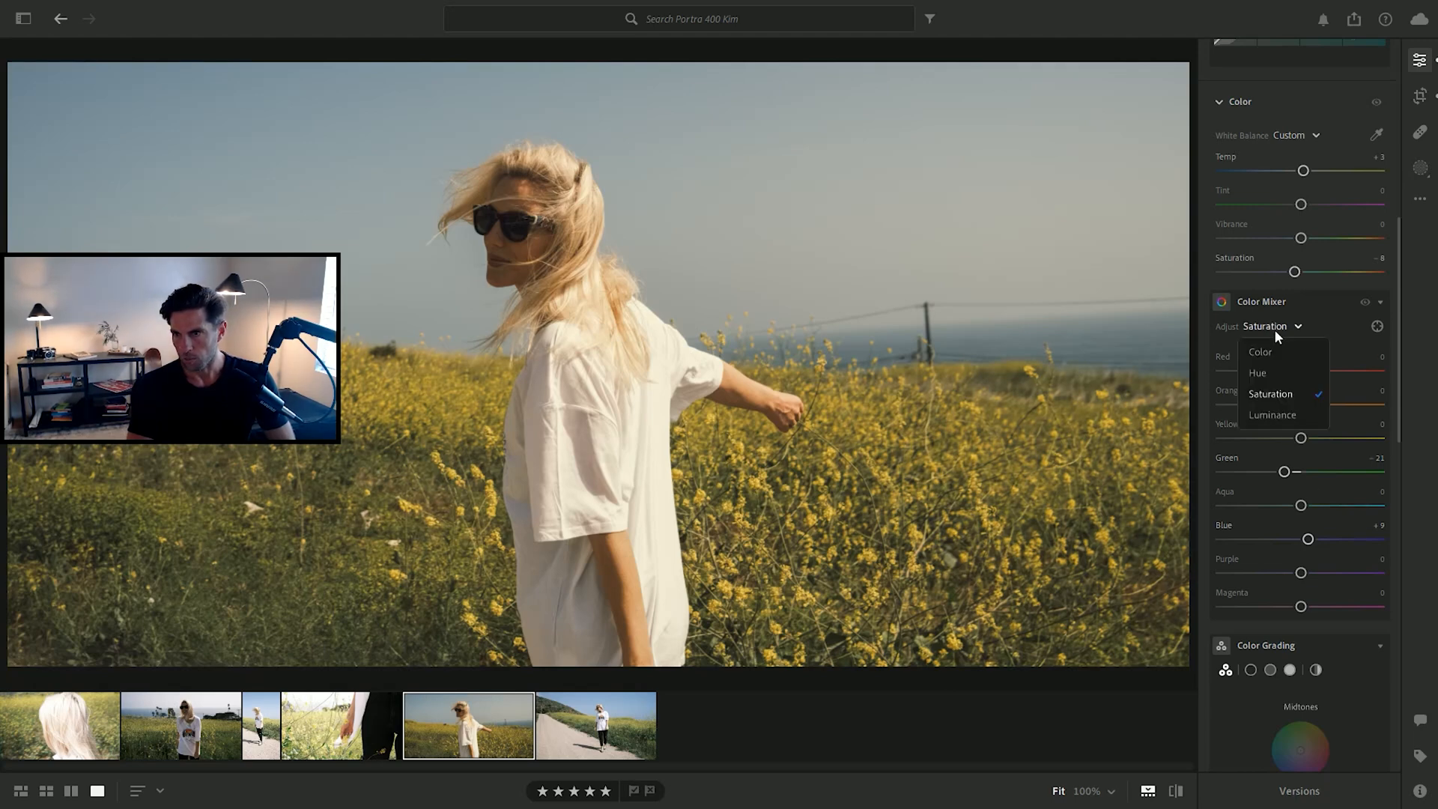
click(1288, 410)
drag(1302, 439, 1322, 439)
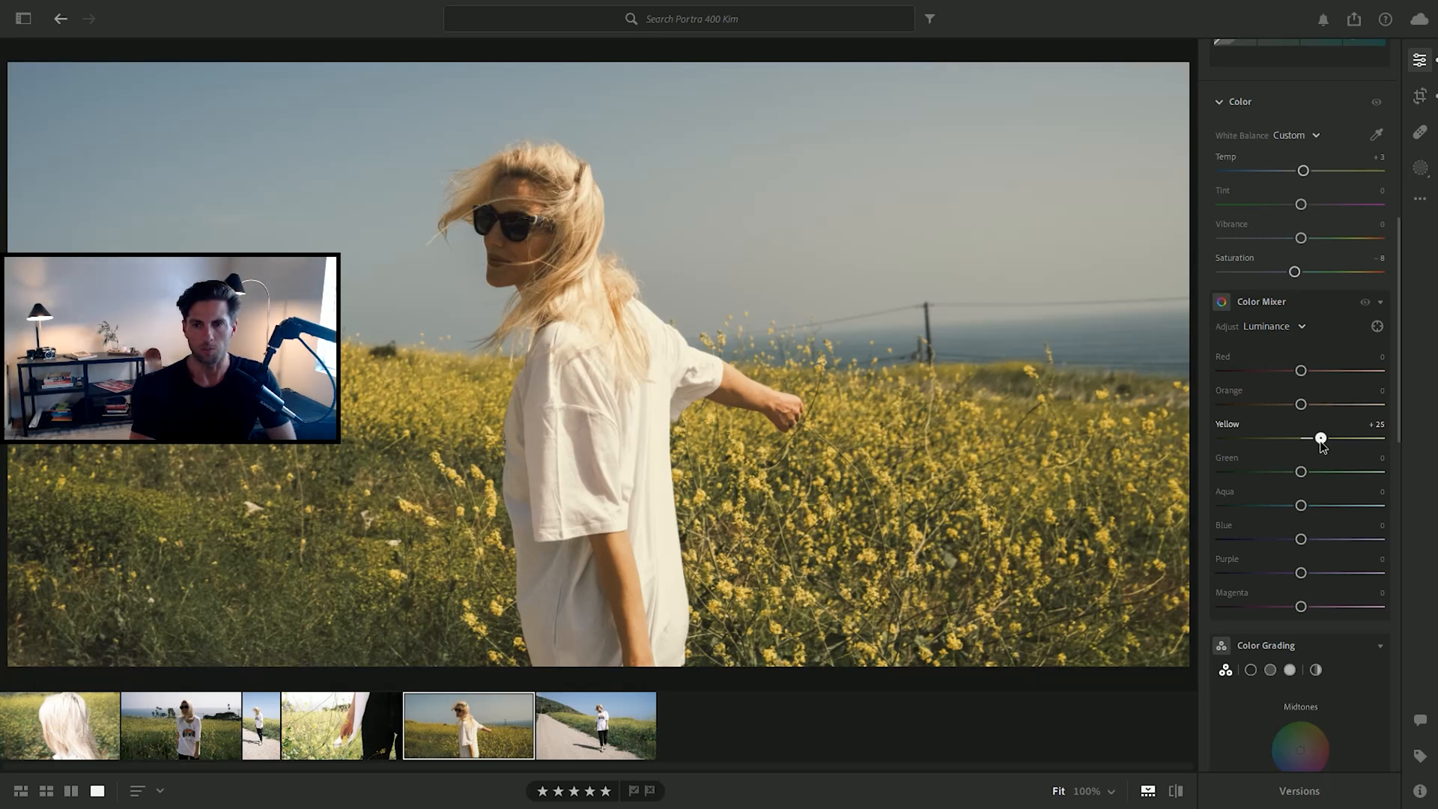
drag(1302, 472, 1311, 472)
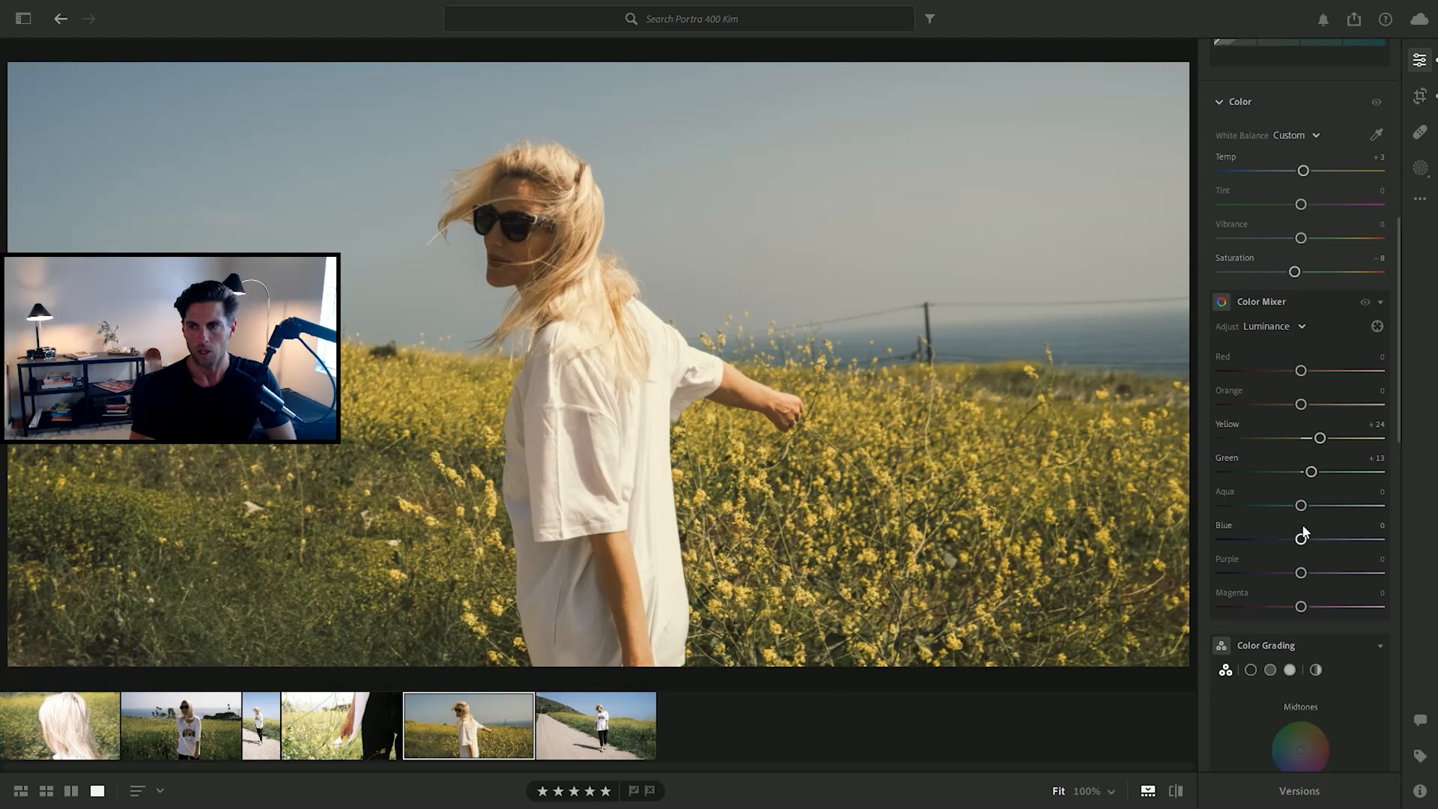
drag(1302, 539, 1314, 543)
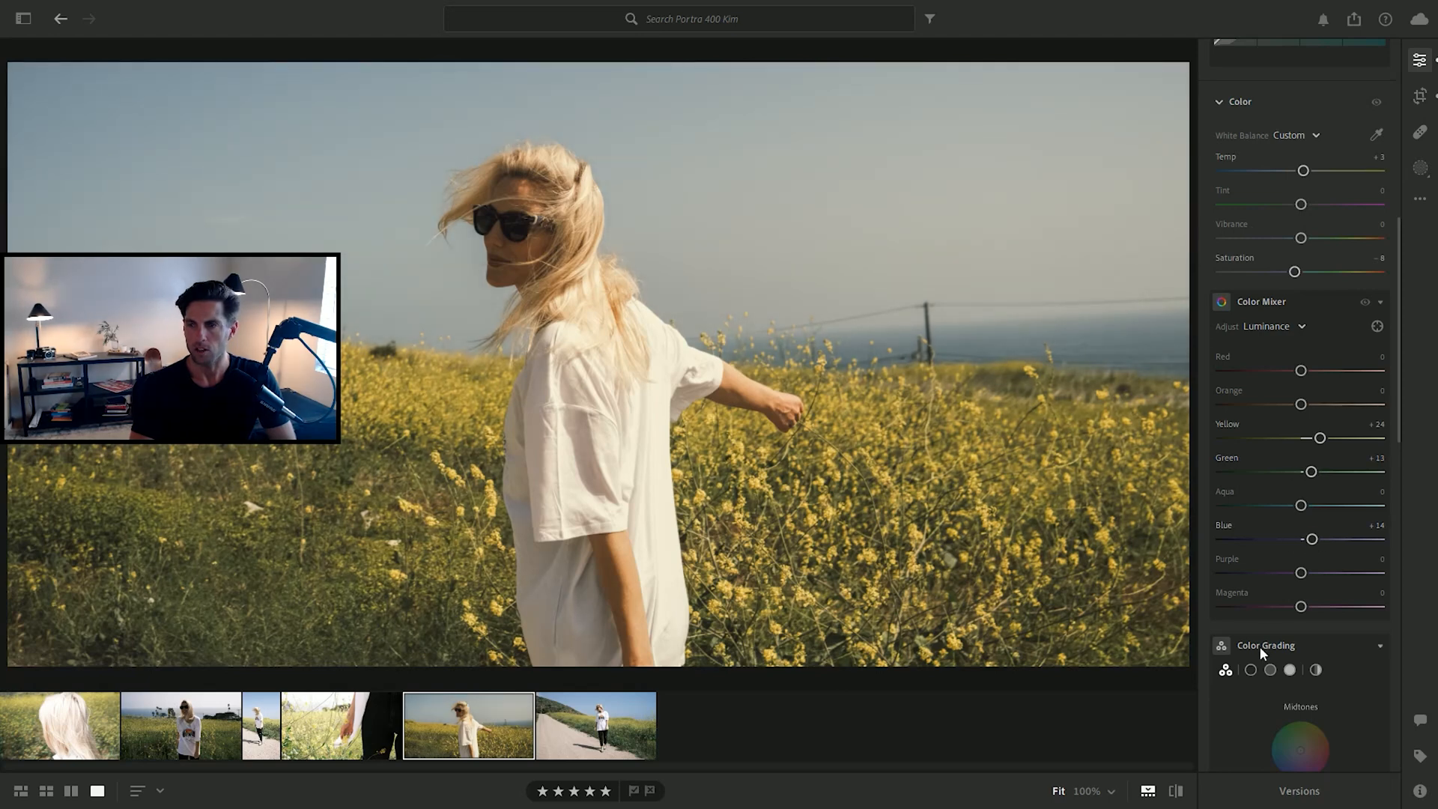
Step: Color-grade the photo with a subtle shadow tint, highlights at hue 62 and saturation 16, and midtones at hue 164 and saturation 8
scroll(1233, 695, down, 3)
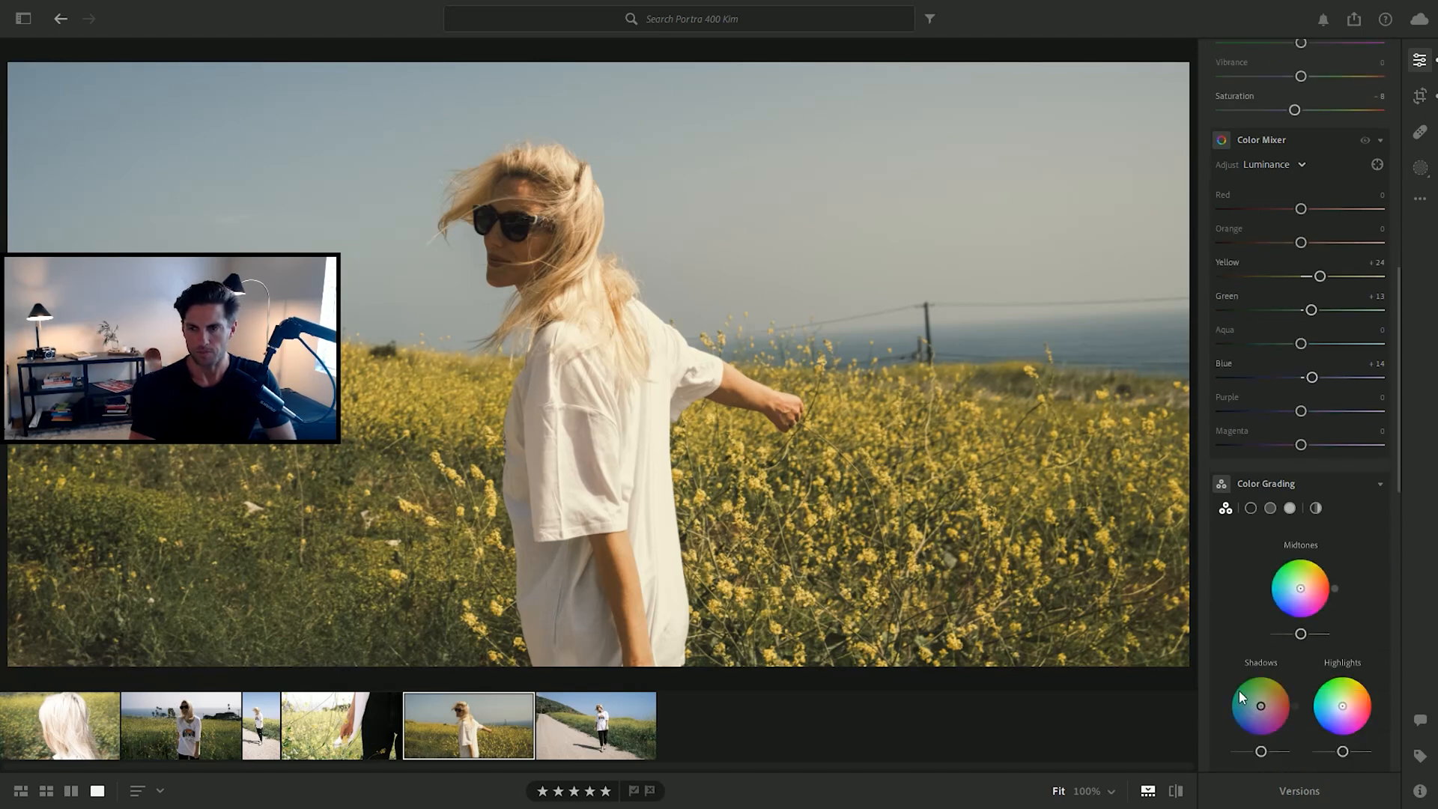
click(1252, 509)
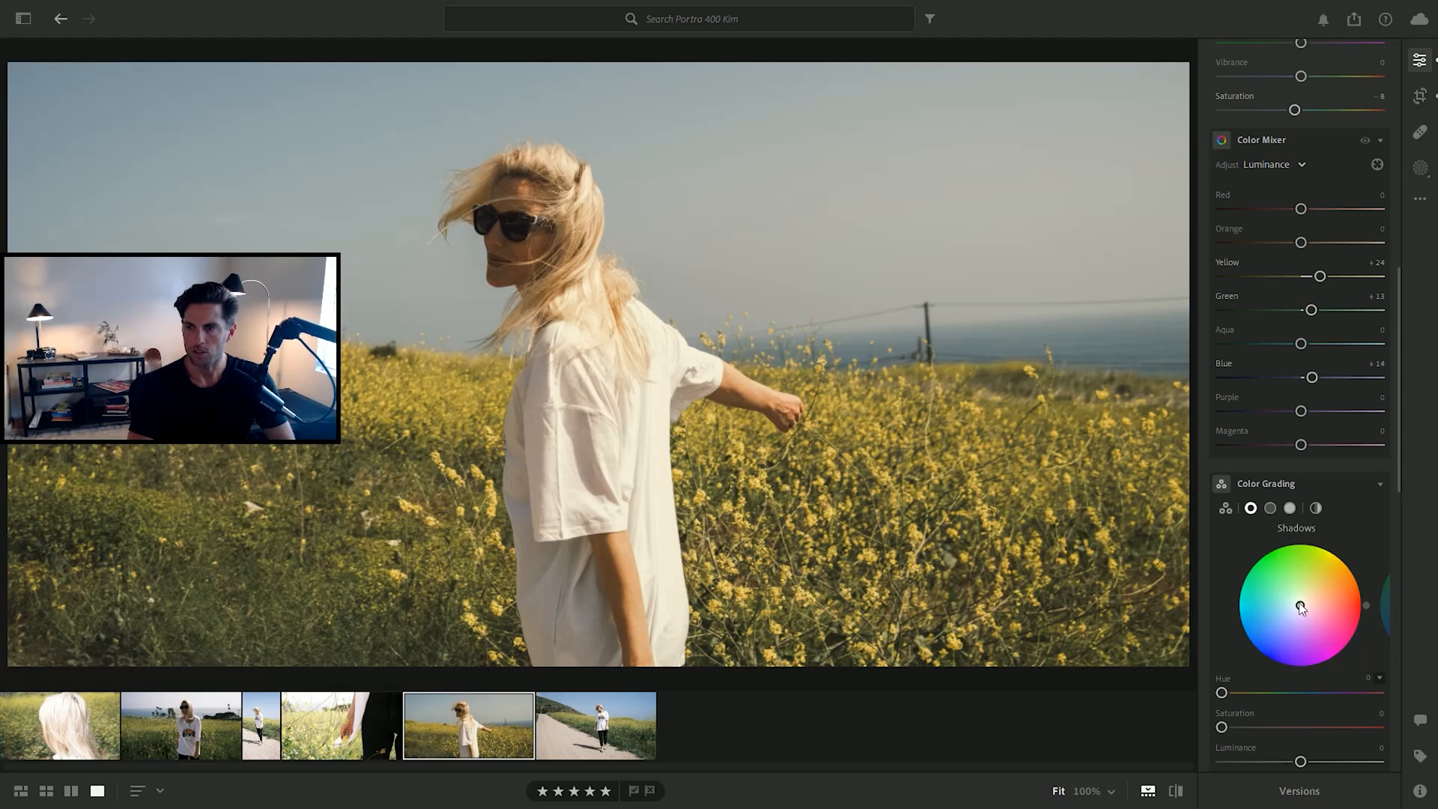
drag(1301, 603, 1306, 597)
click(1290, 508)
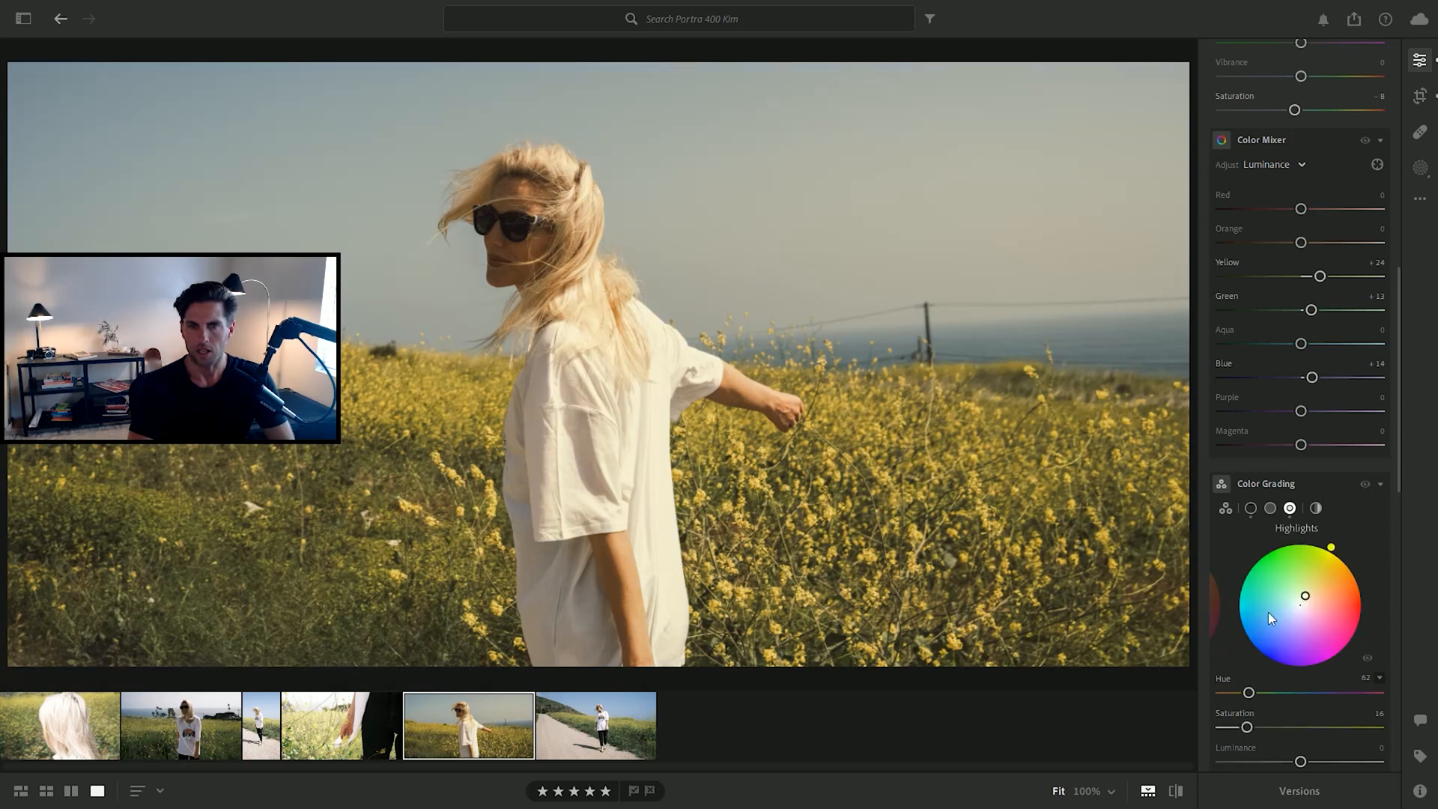
click(1270, 509)
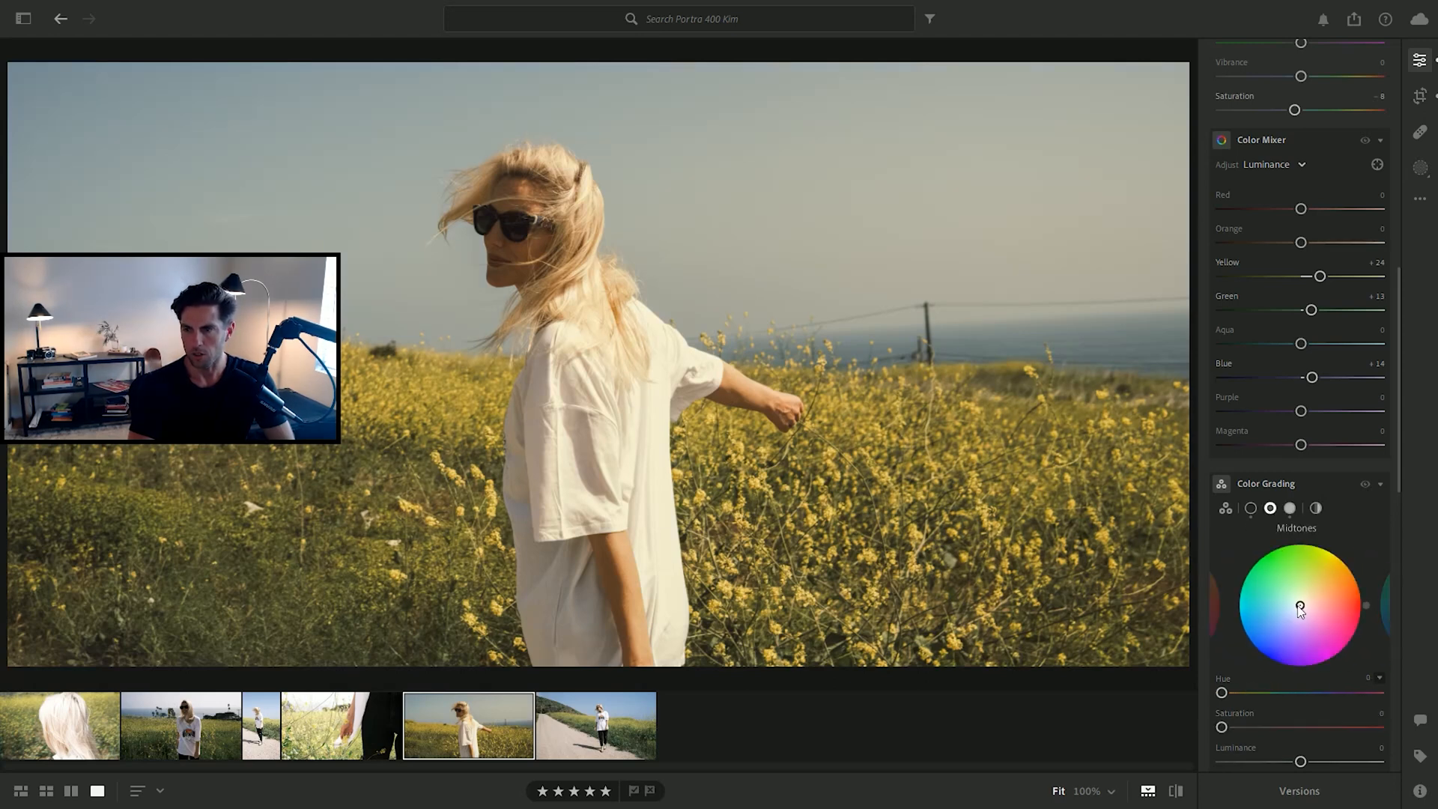
drag(1300, 607, 1296, 604)
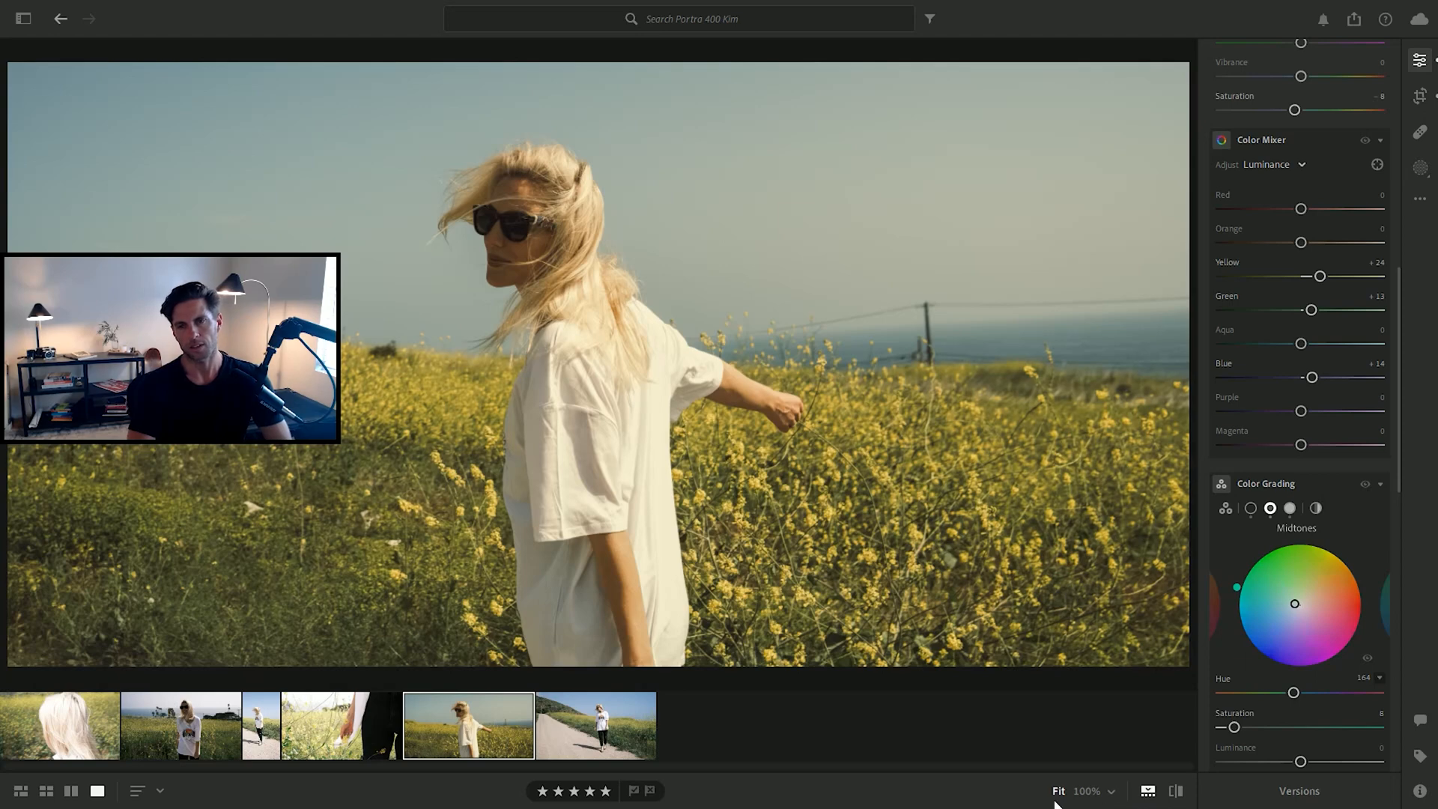
Step: Compare the edited flower-field photo with its original version
click(1176, 792)
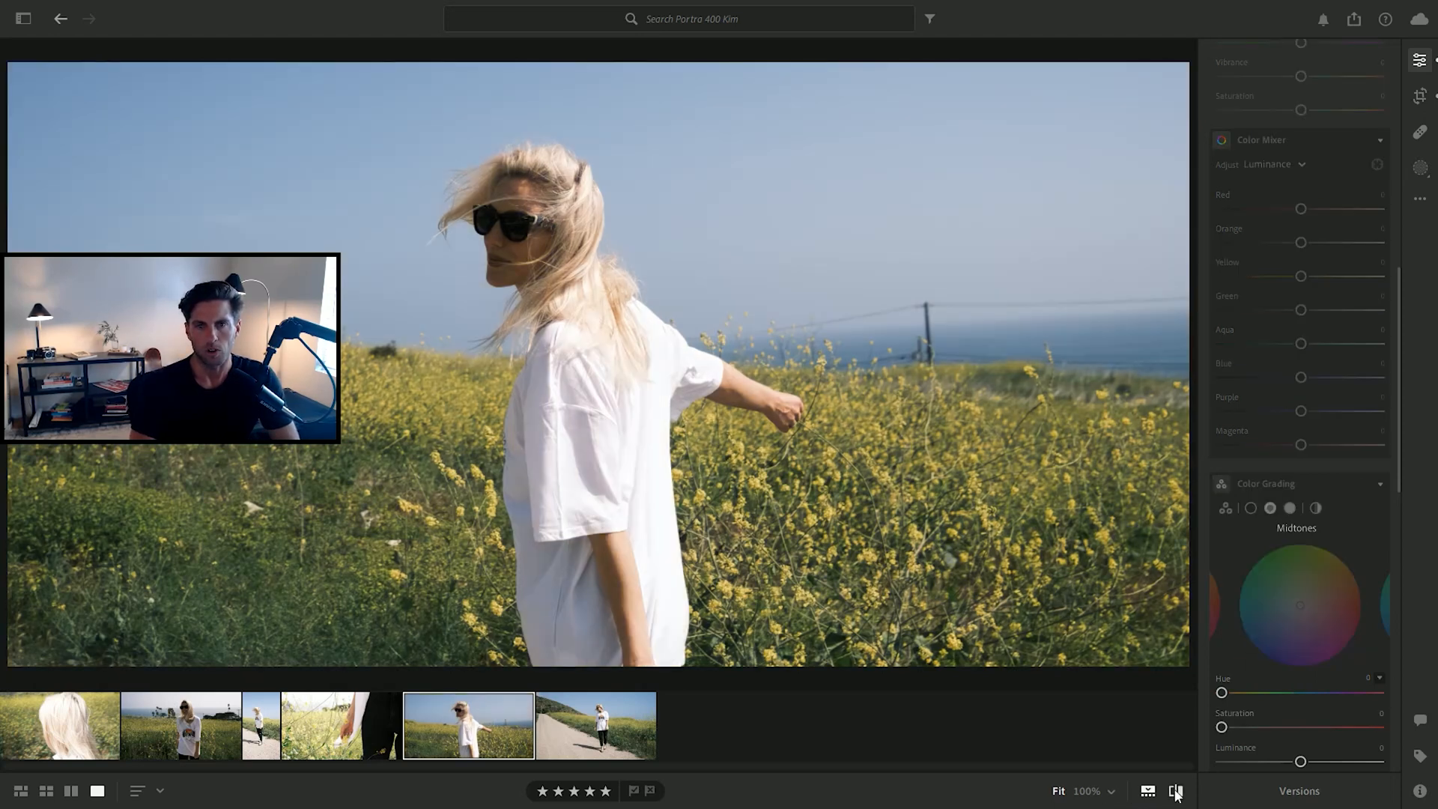
click(1176, 792)
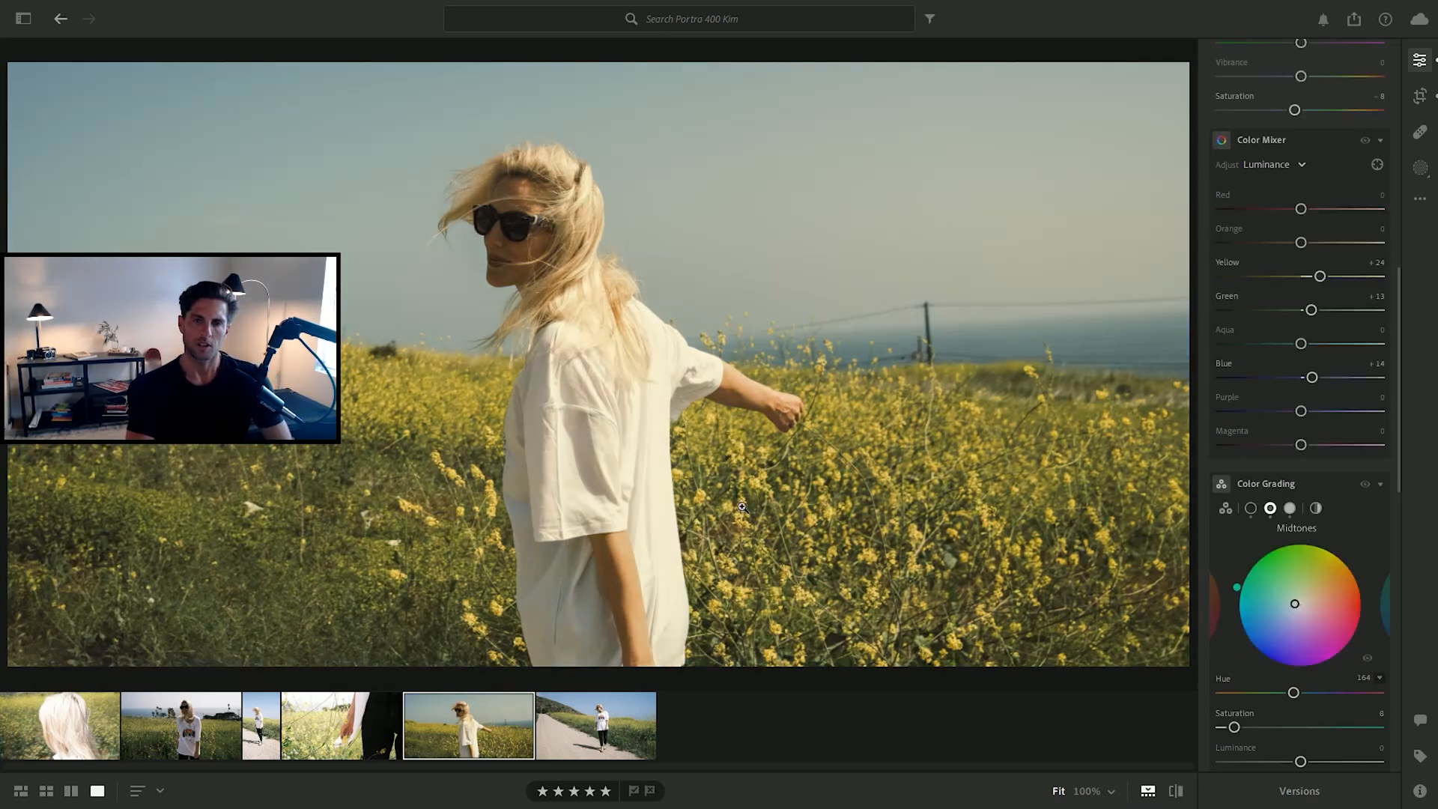
Step: Try film grain at 57 and 39 on the photo, inspecting the hair and sky at 100% zoom
scroll(1275, 623, down, 5)
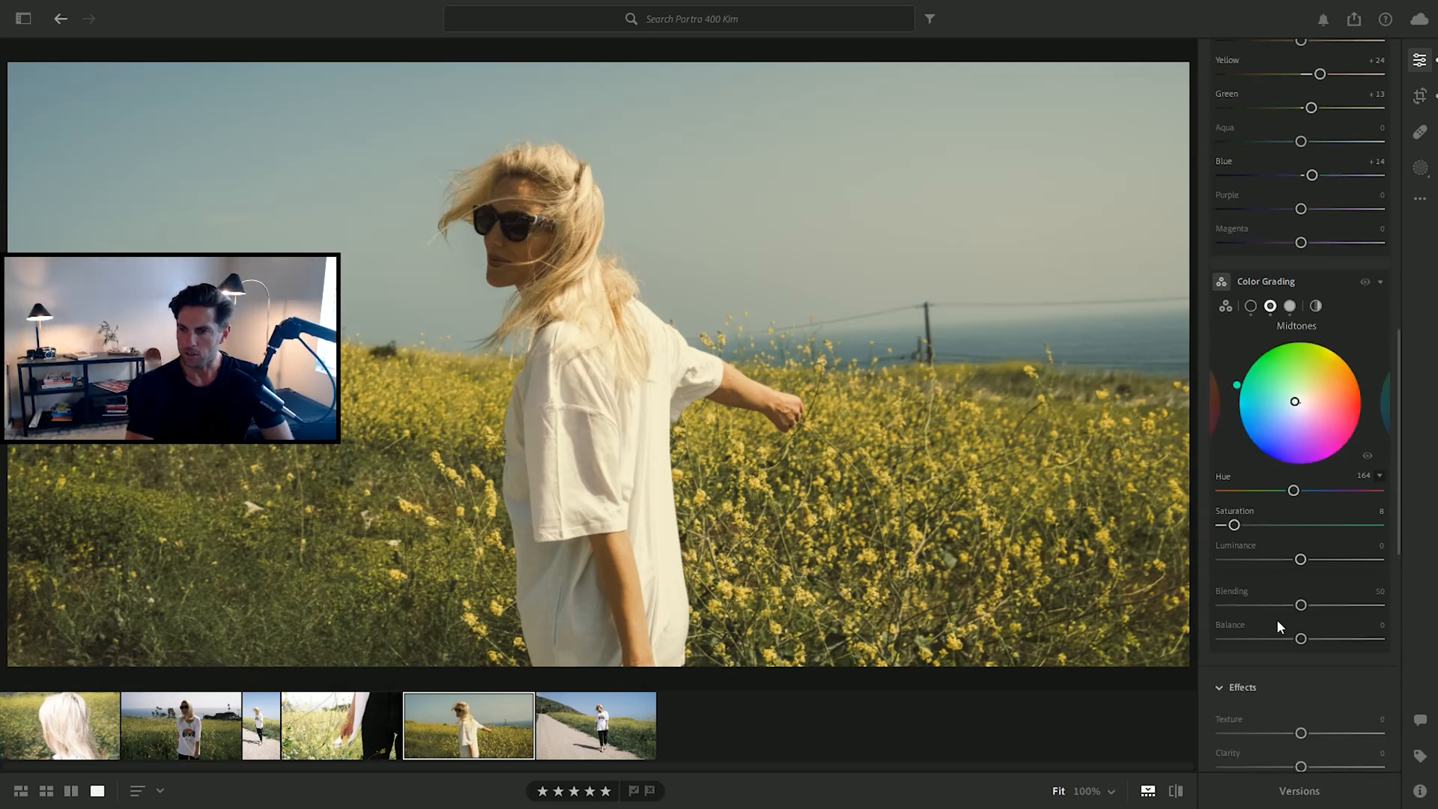
scroll(1280, 616, down, 4)
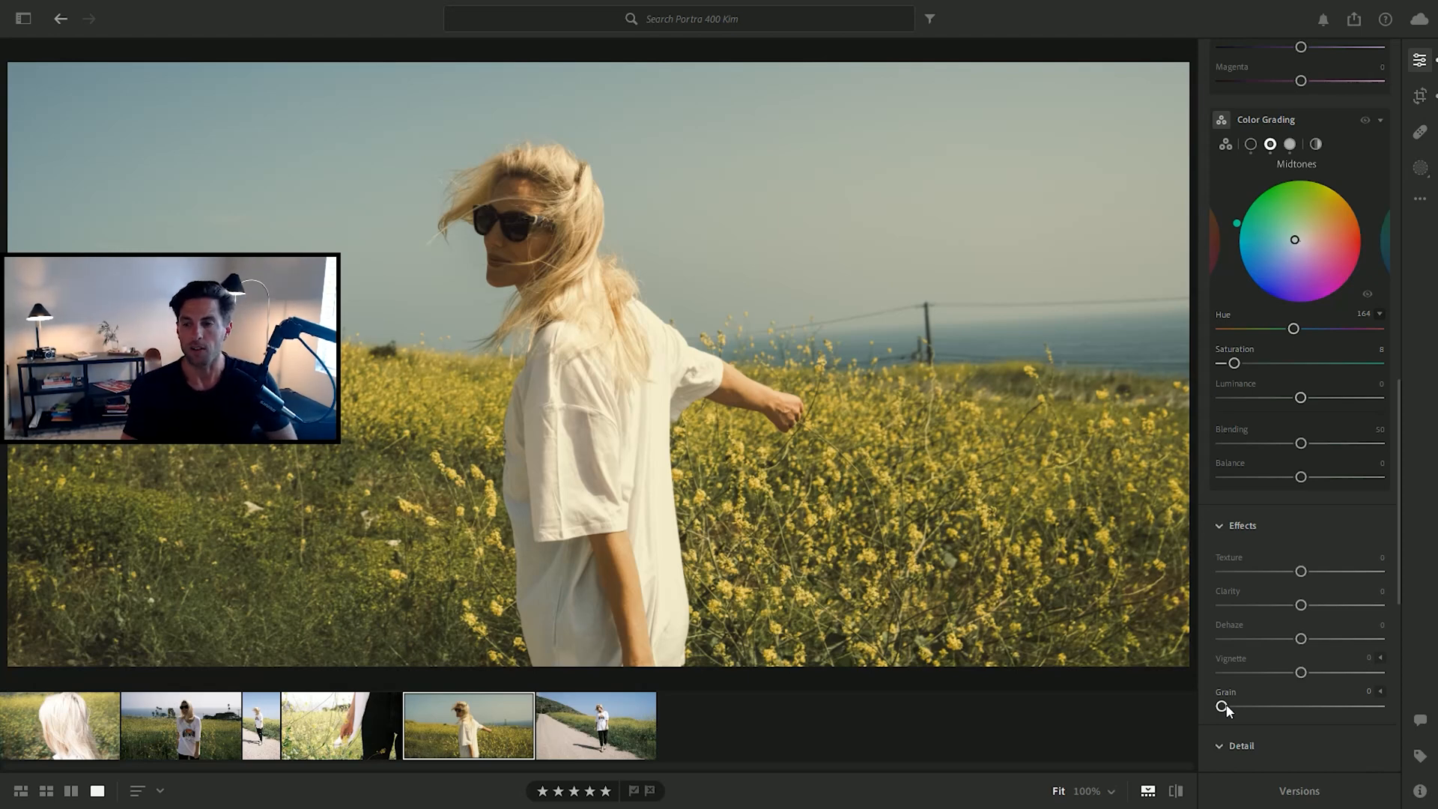
drag(1223, 708, 1314, 720)
click(610, 383)
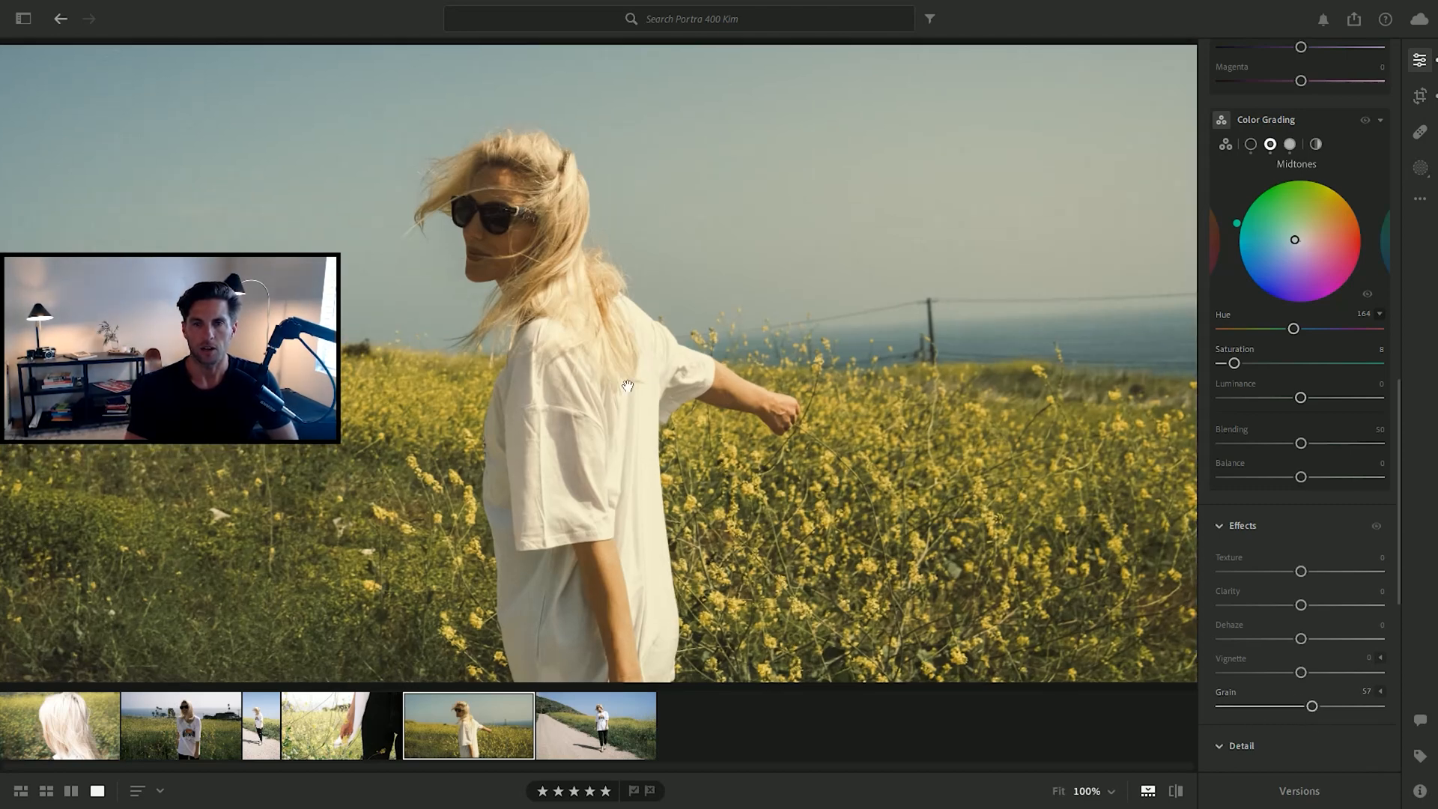
drag(616, 354, 931, 597)
drag(374, 329, 670, 501)
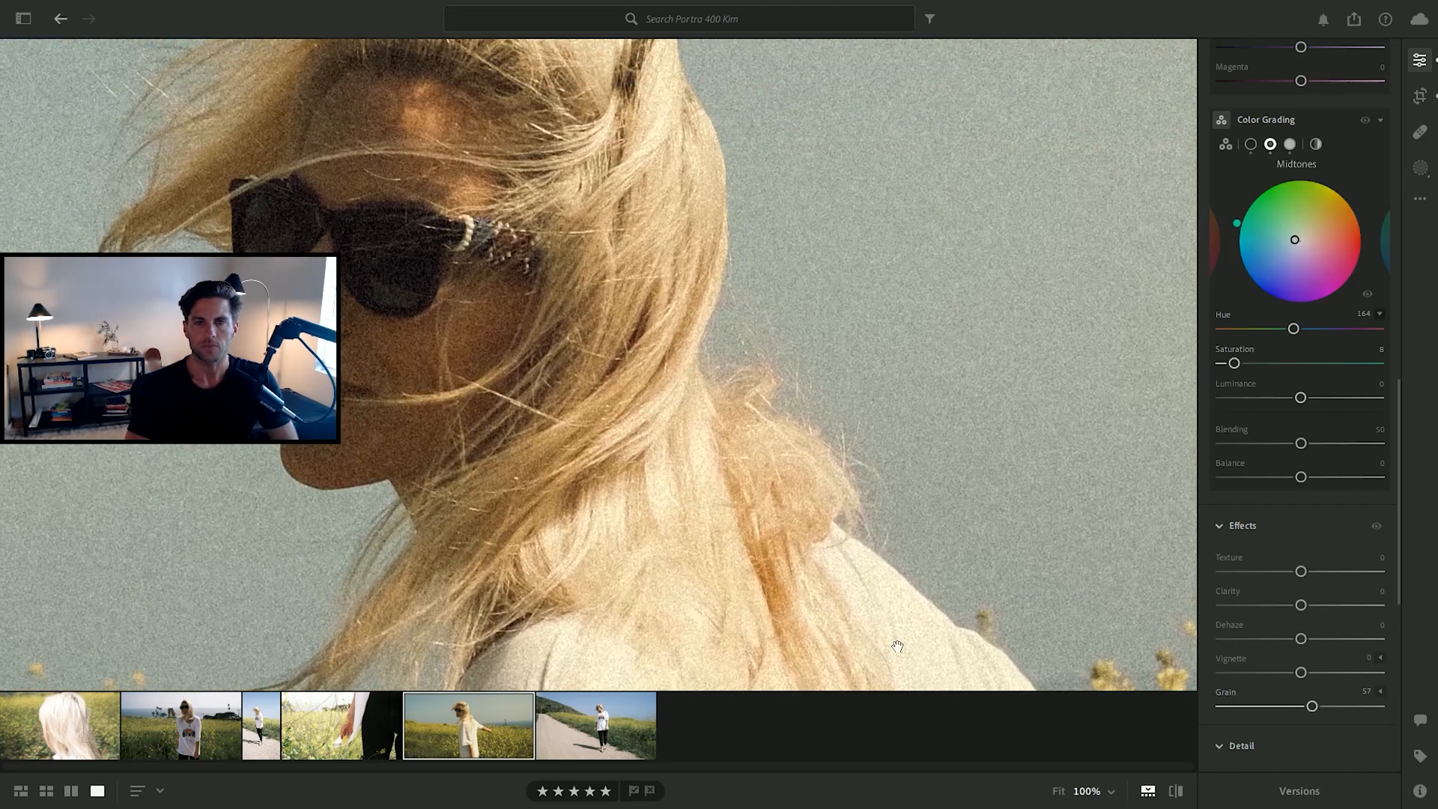
drag(1312, 705, 1284, 706)
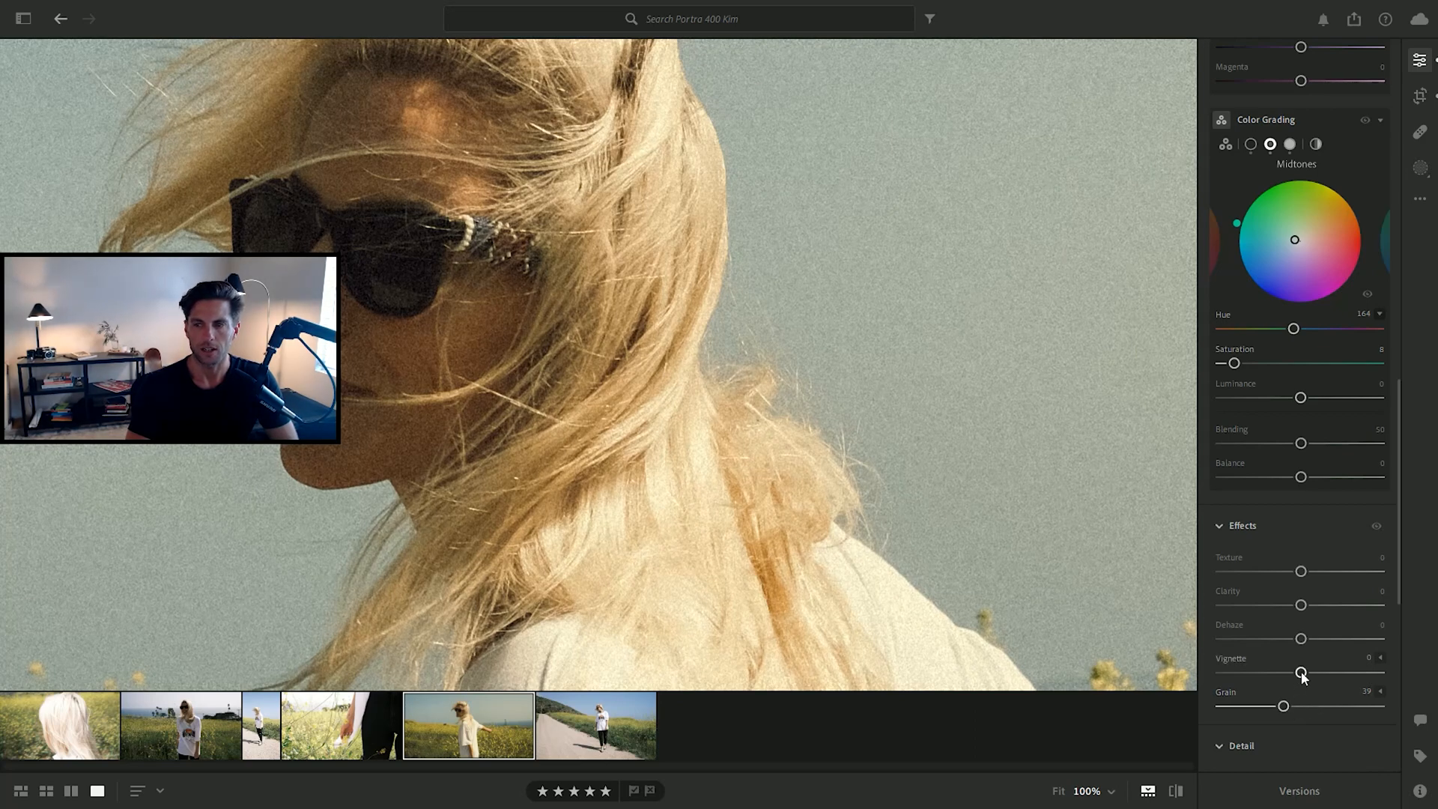
Step: Add a slight vignette of -4 and reset the grain to 0
drag(1302, 675, 1300, 677)
click(839, 498)
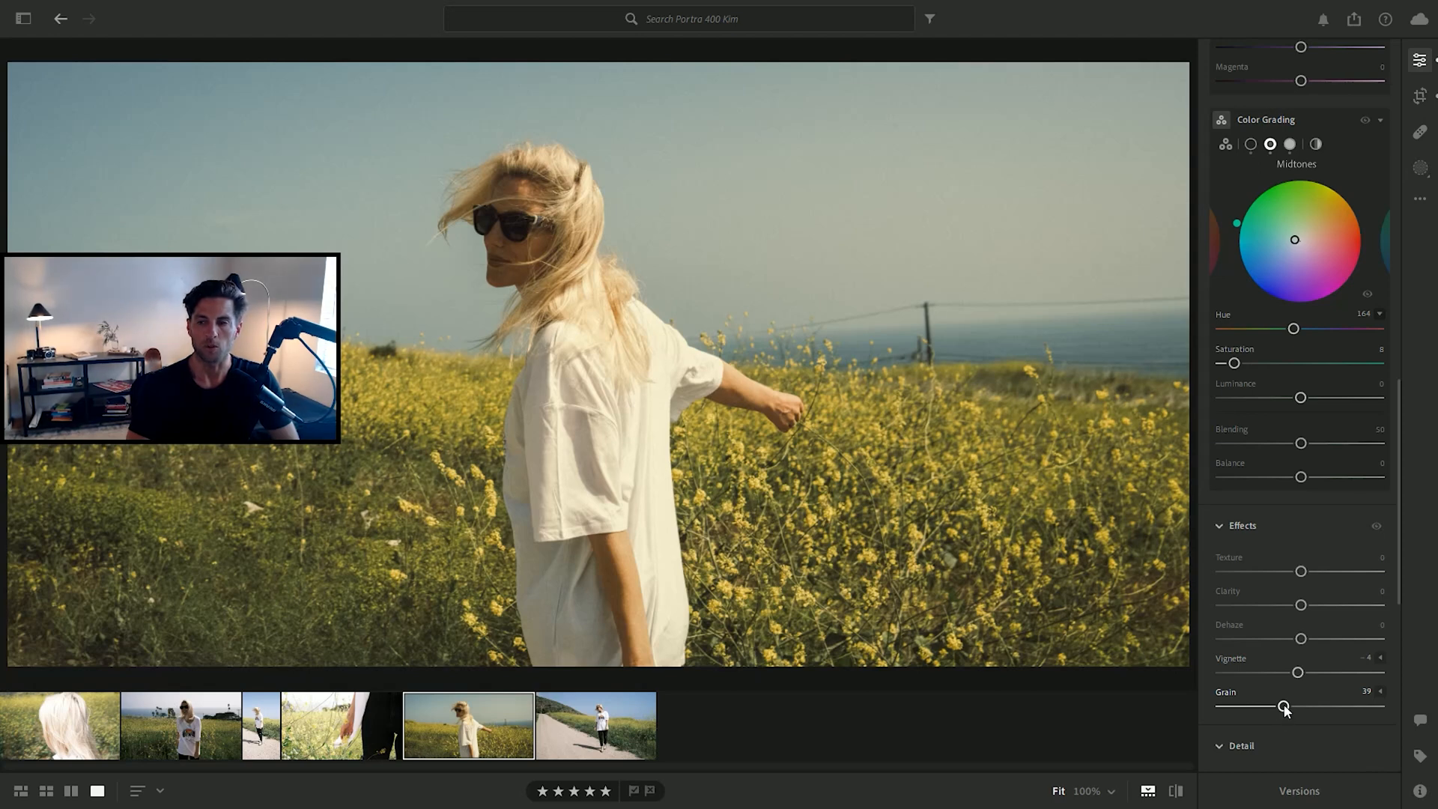
scroll(1253, 737, down, 2)
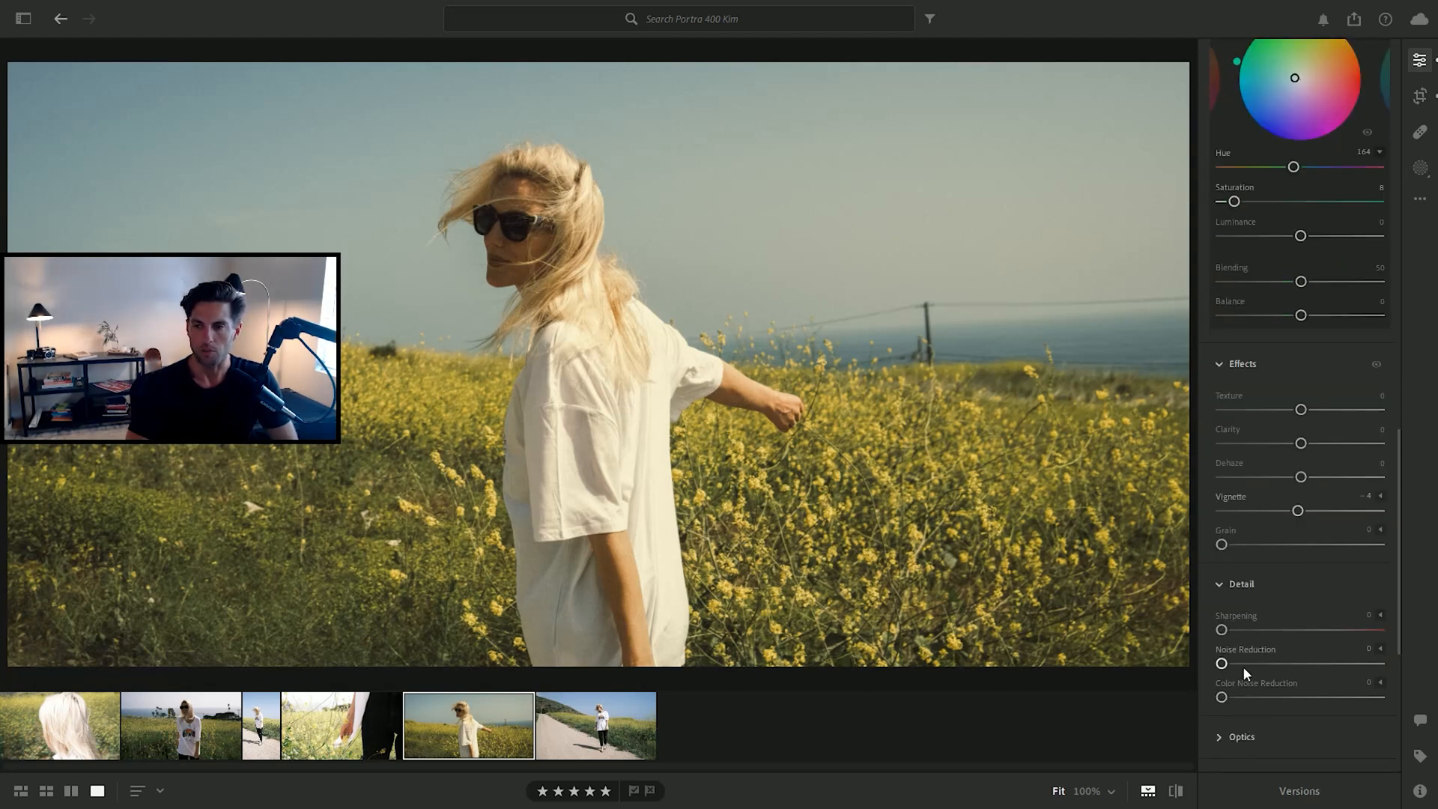
scroll(1248, 684, down, 3)
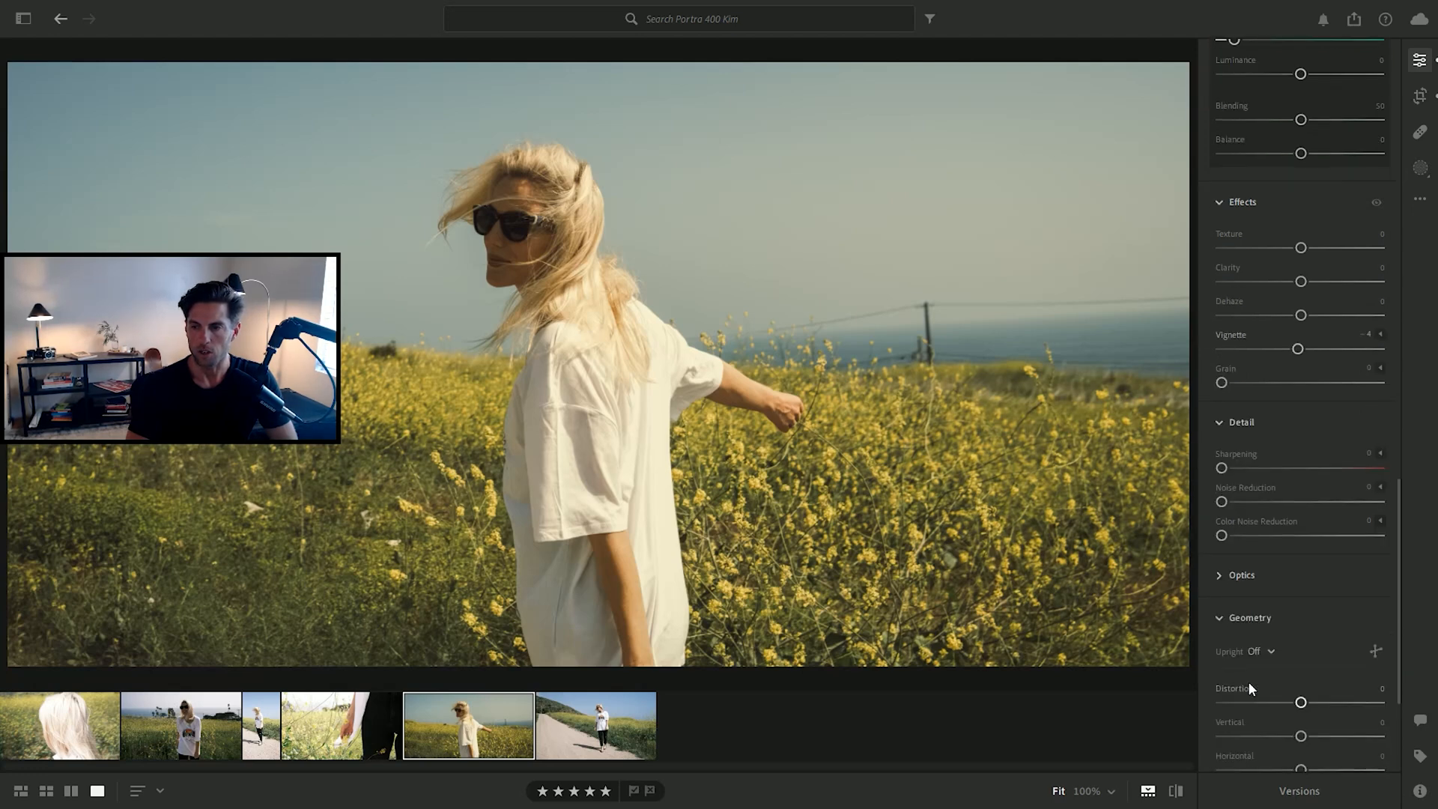
Step: Copy the flower-field photo's edit settings and paste them onto the horizontal dirt-path photo
scroll(1274, 648, up, 10)
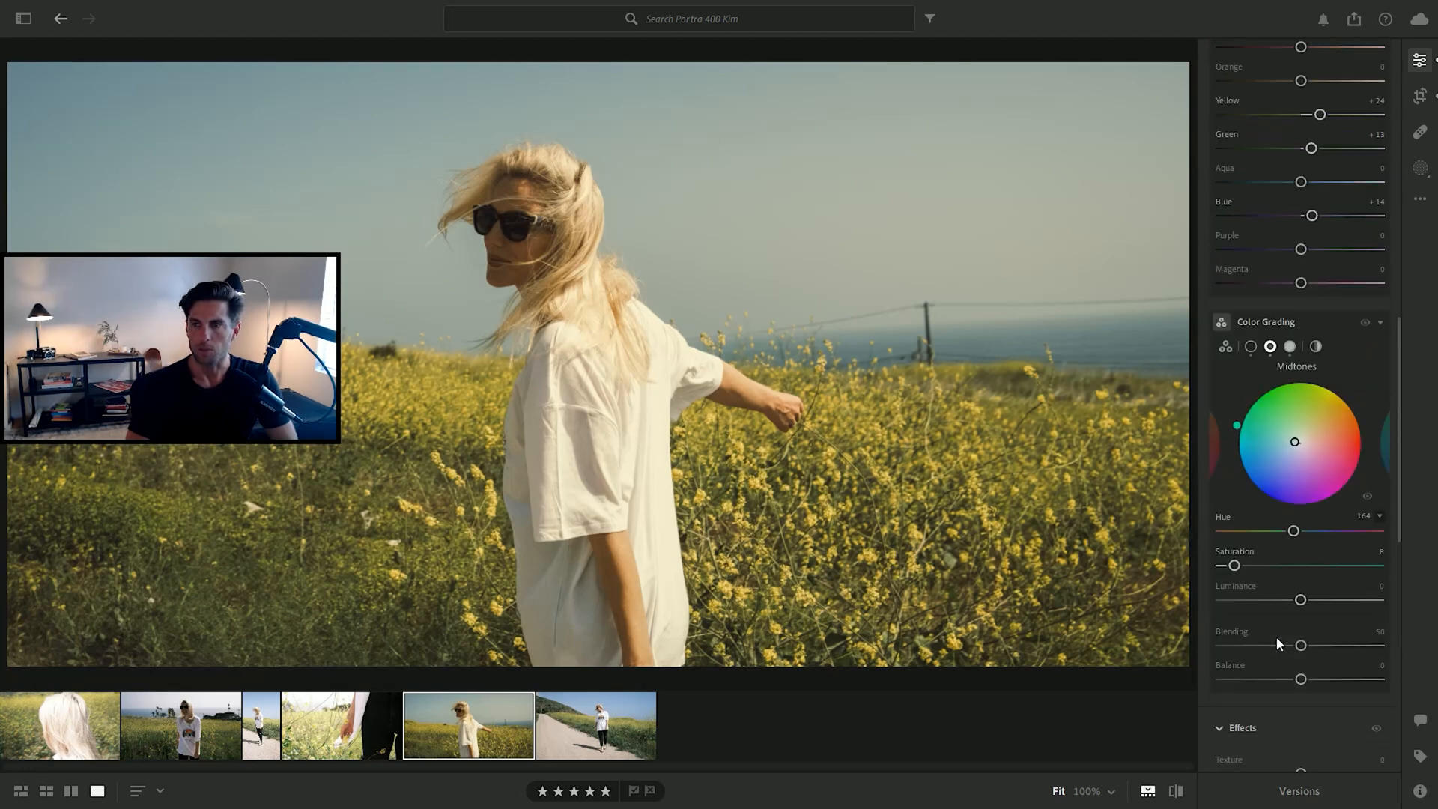
scroll(1279, 637, up, 5)
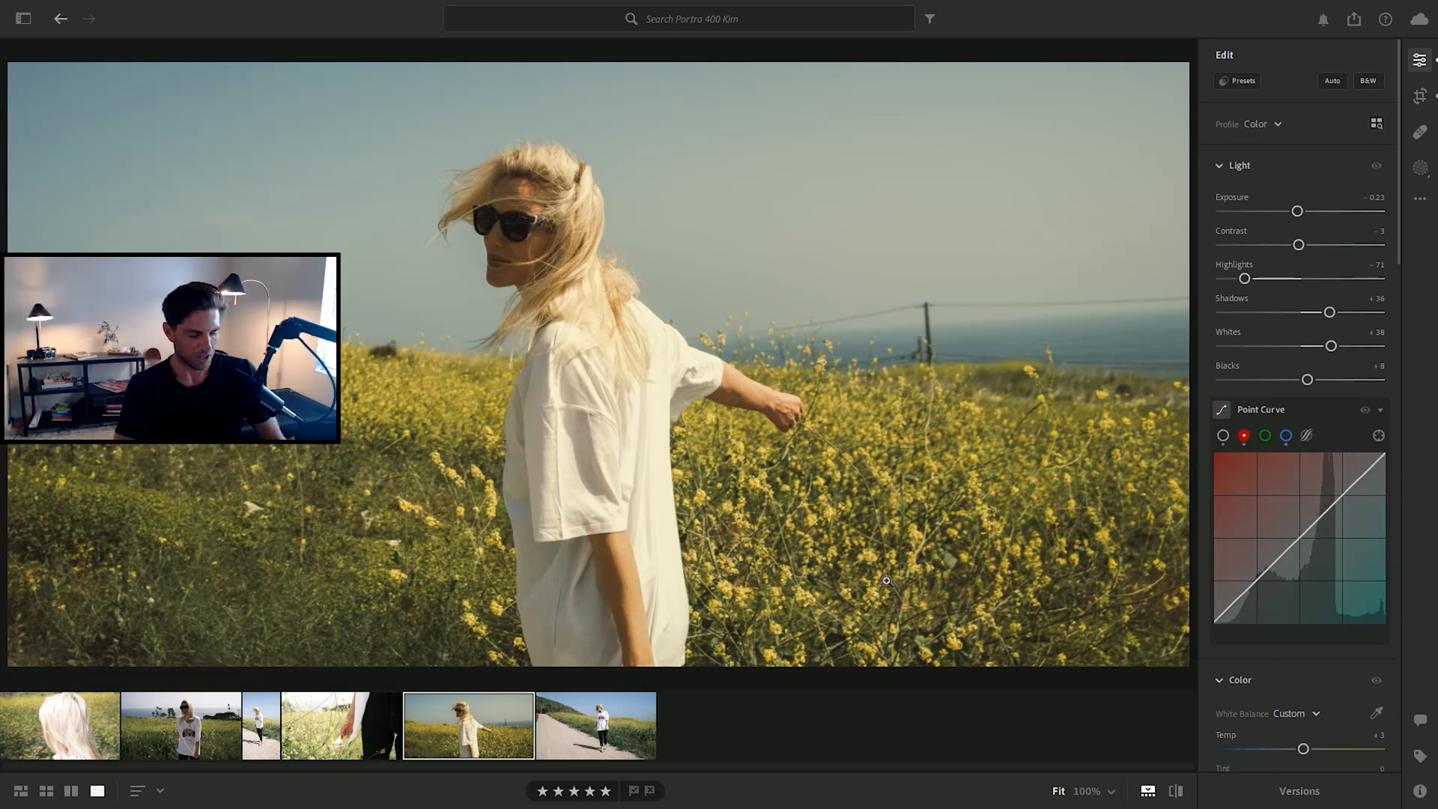
key(ctrl+c)
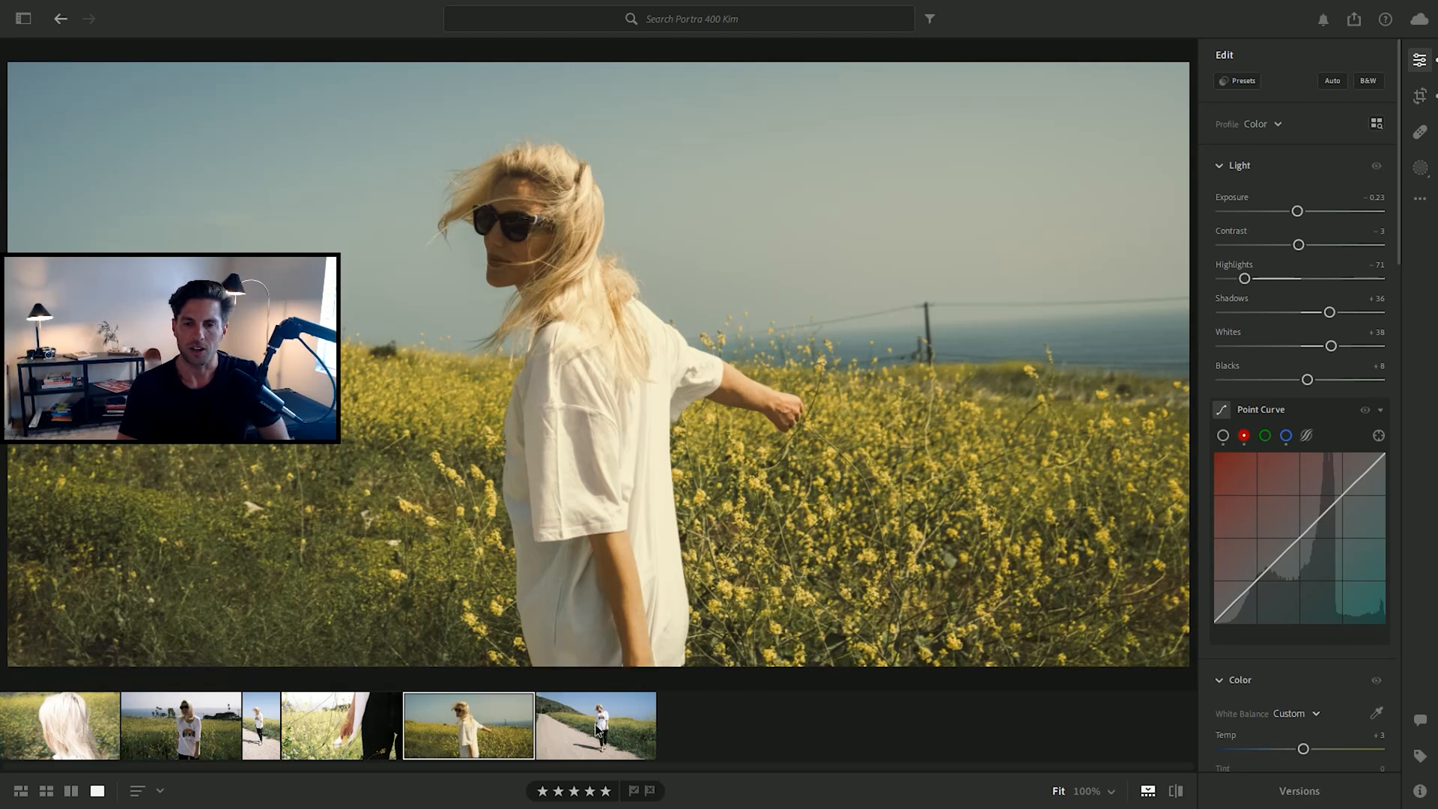
click(597, 731)
key(ctrl+v)
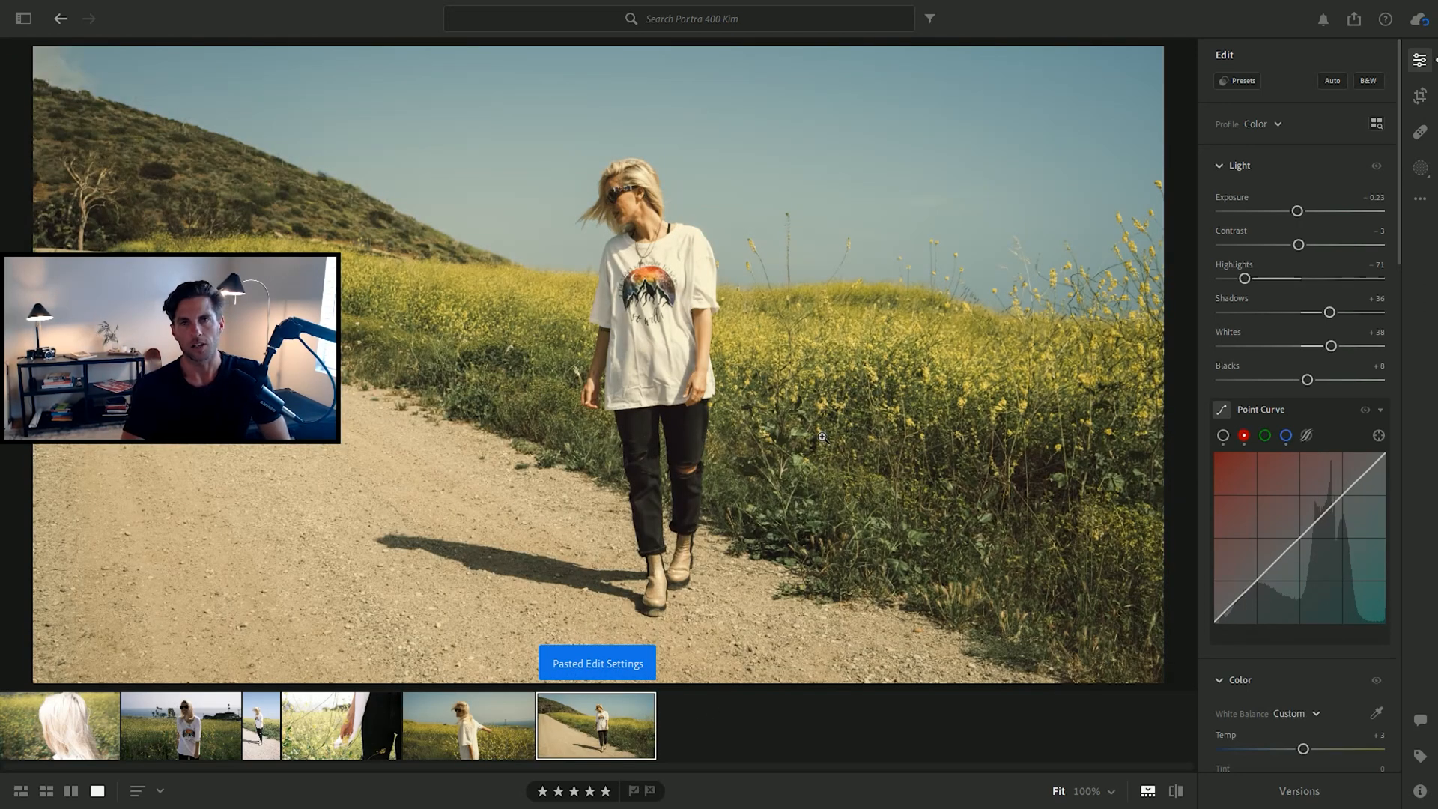
Step: Paste the edit settings onto the close-up of the hand and set its Tint to +9 and Temp to -6
click(354, 745)
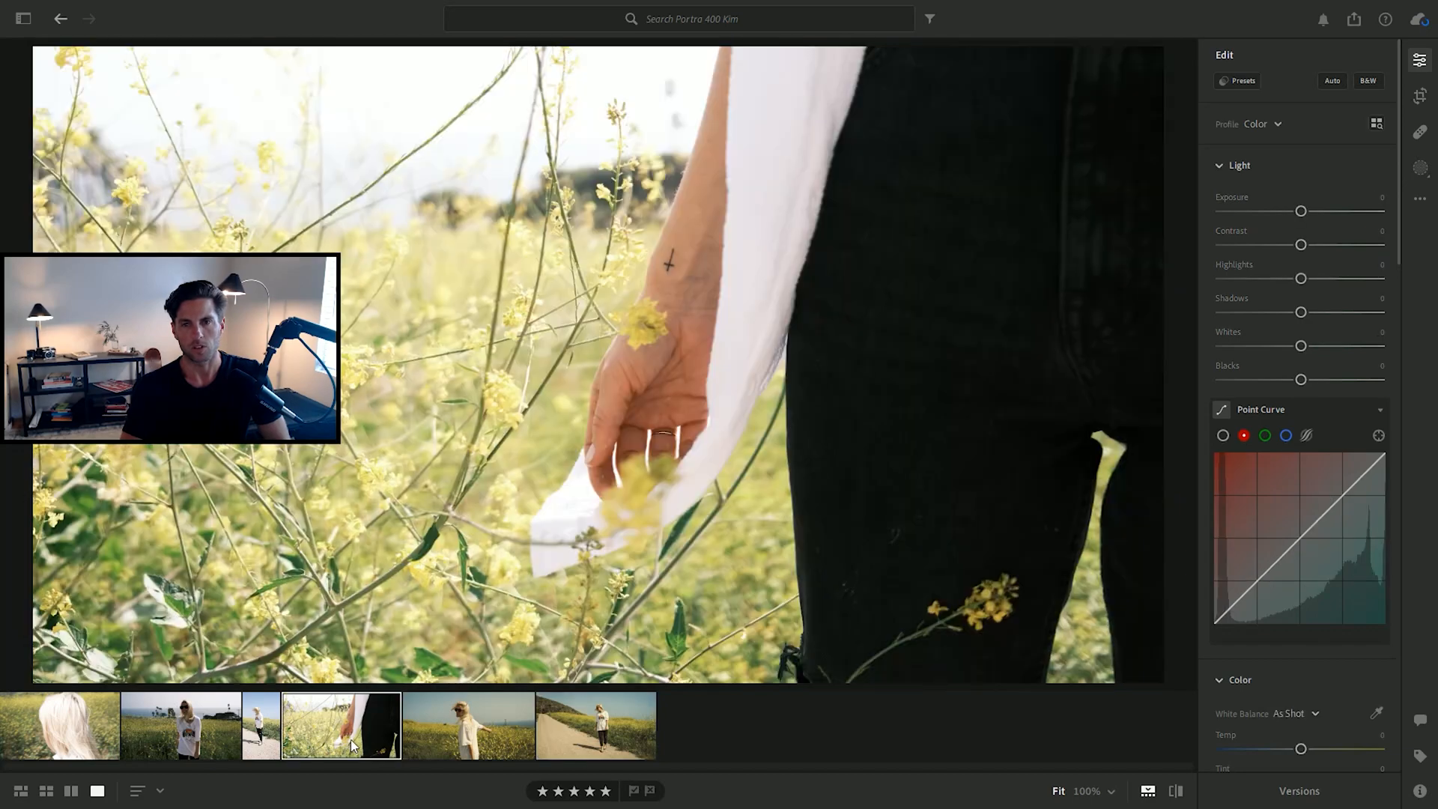
key(ctrl+v)
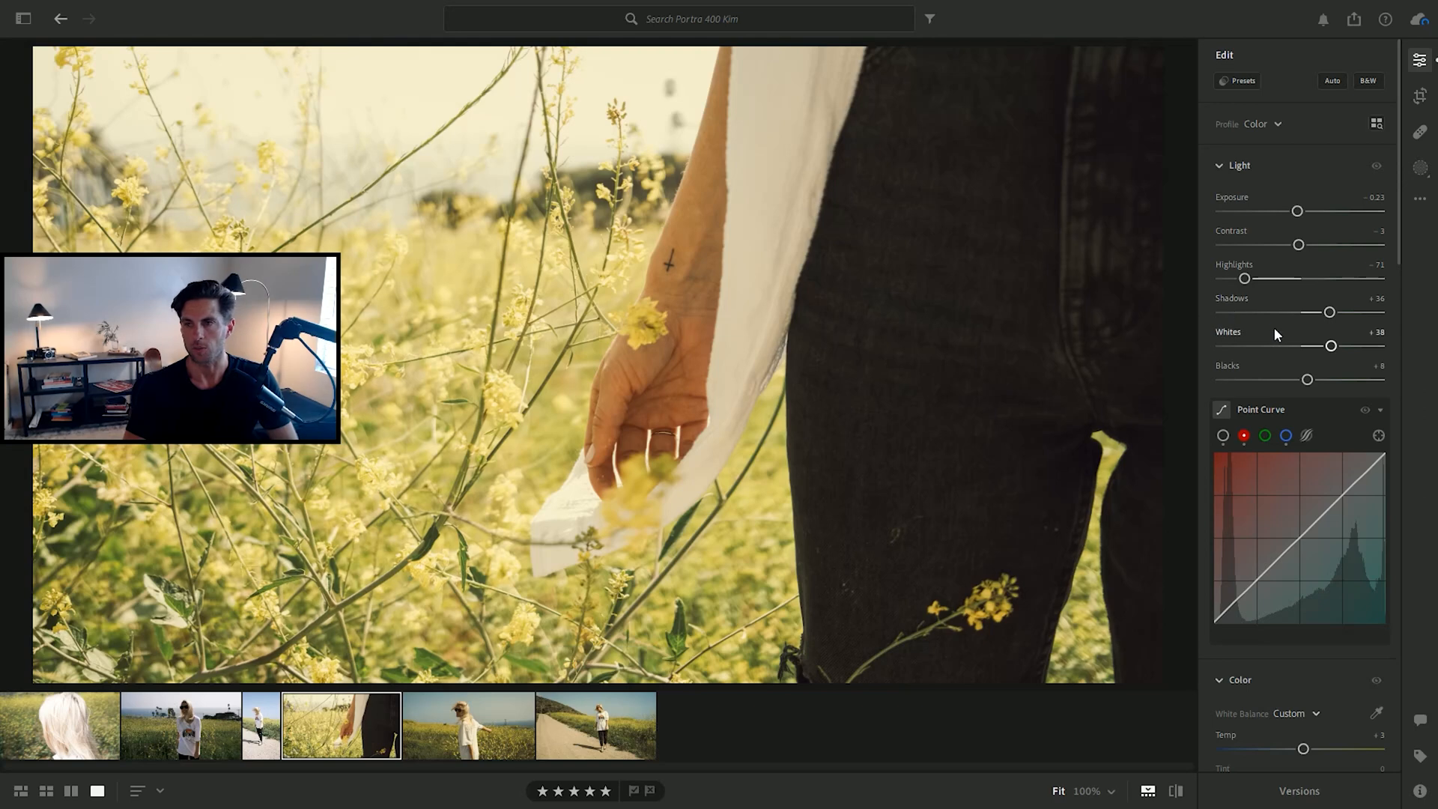
scroll(1276, 329, down, 5)
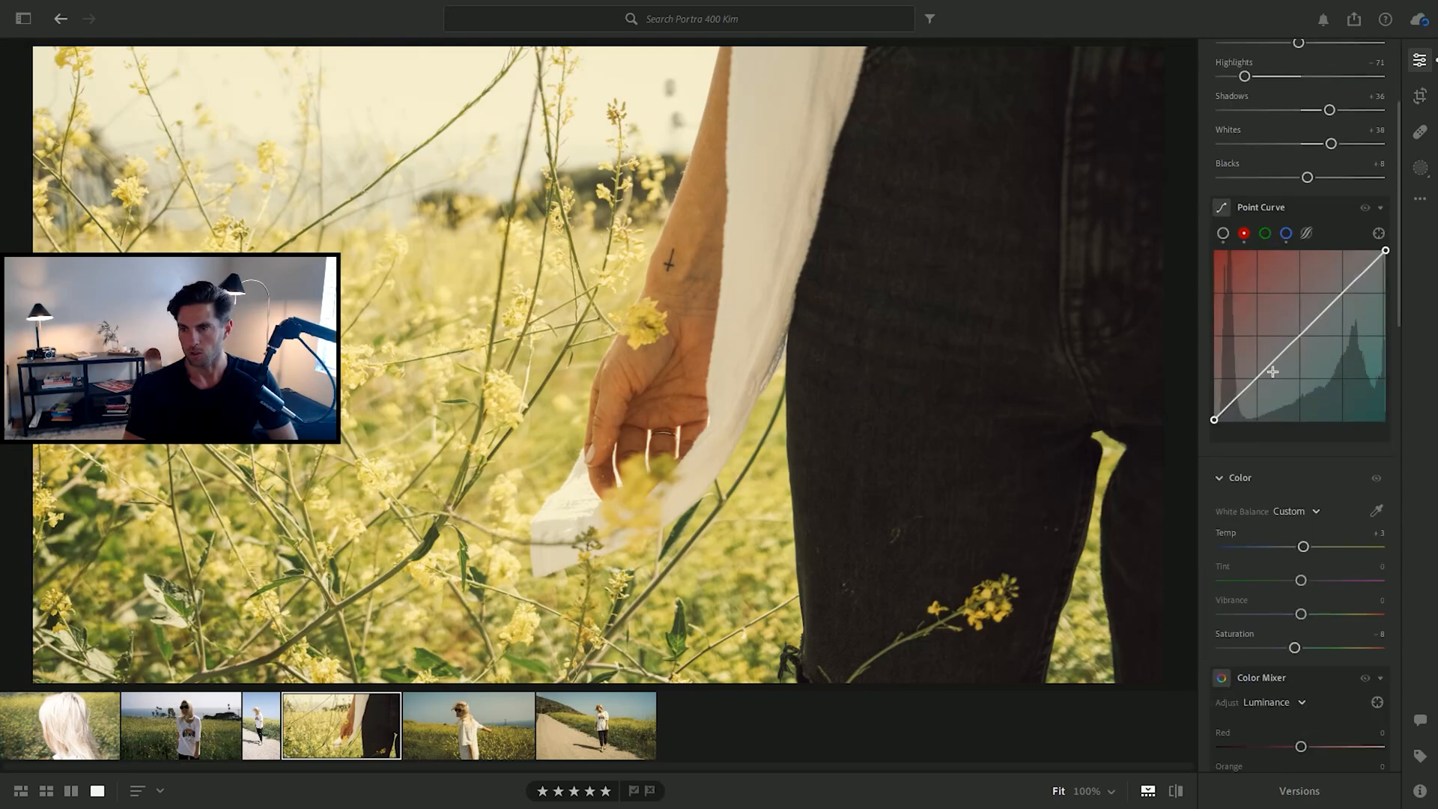
drag(1302, 581, 1305, 583)
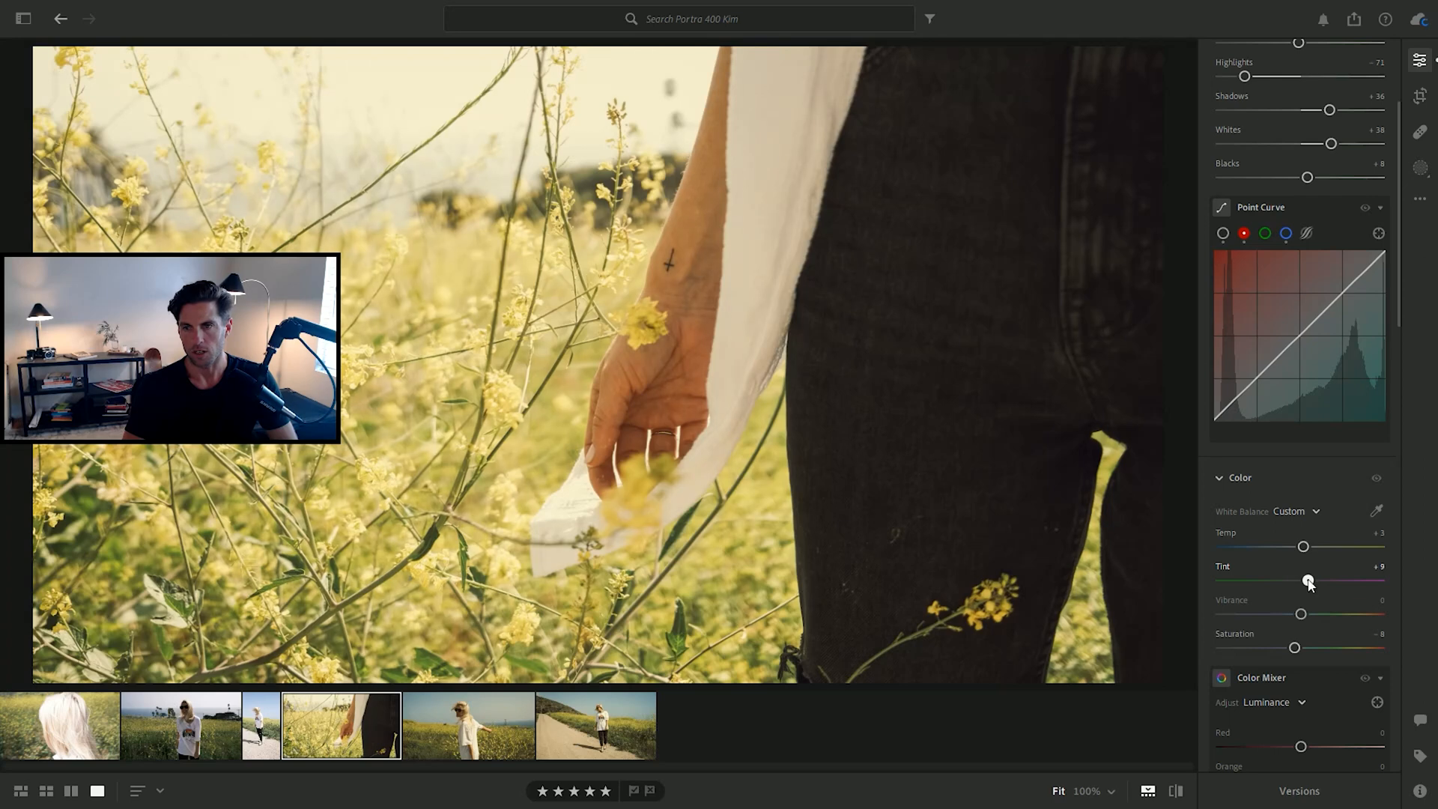
drag(1303, 549, 1299, 550)
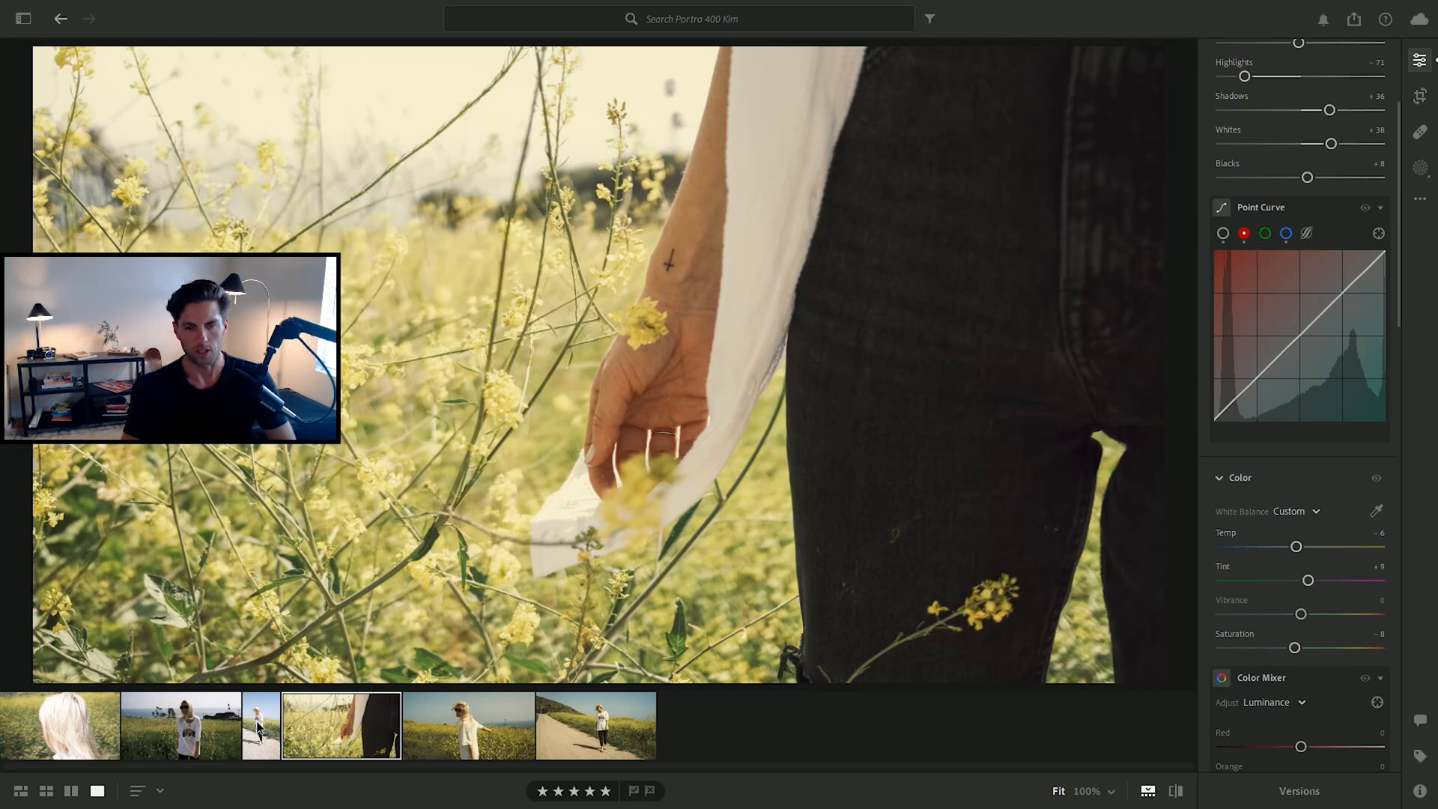
Step: Paste the edit settings onto the vertical dirt-path photo
click(261, 725)
key(ctrl+v)
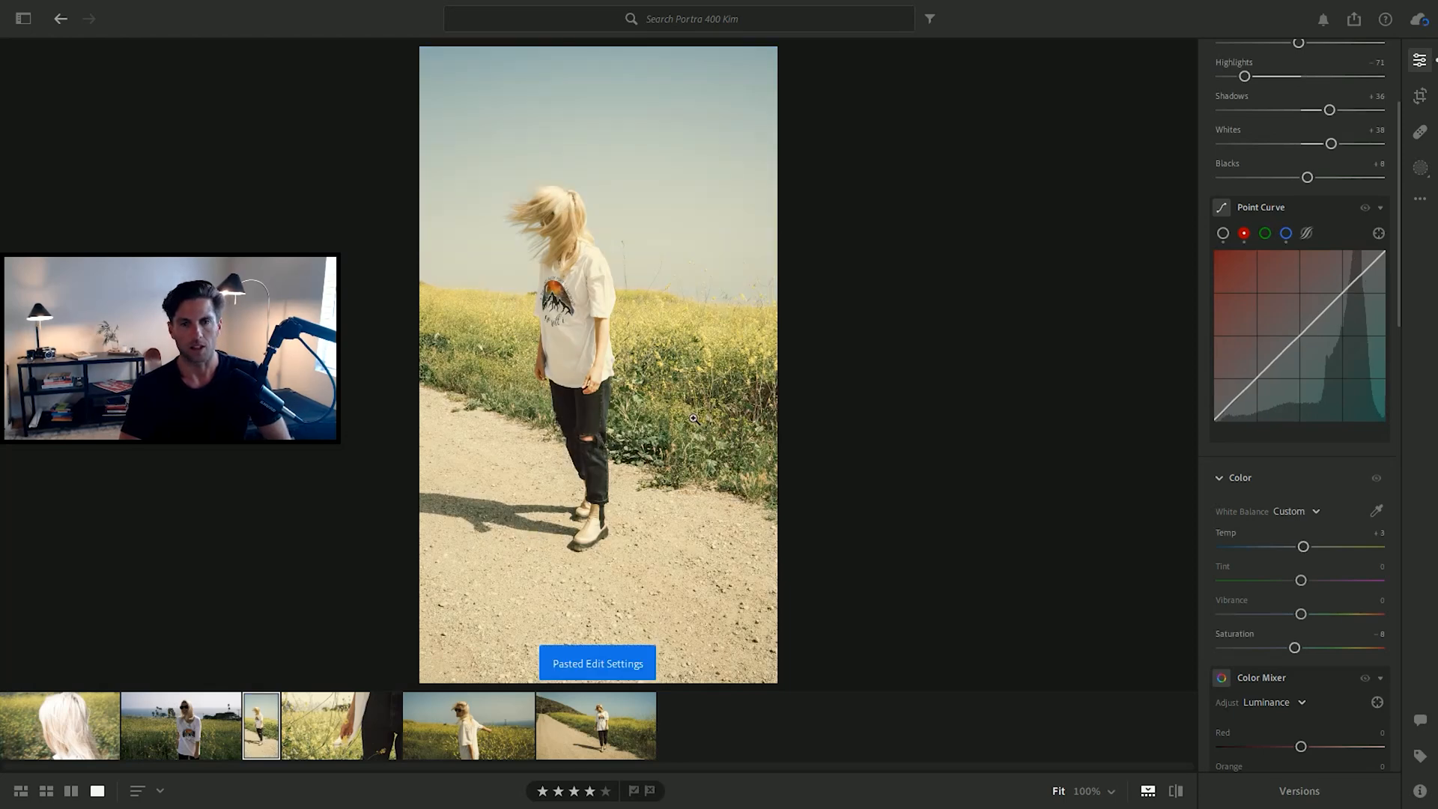
Step: Paste the edit settings onto the smiling portrait and set its Temp to -2 and Tint to +5
click(193, 724)
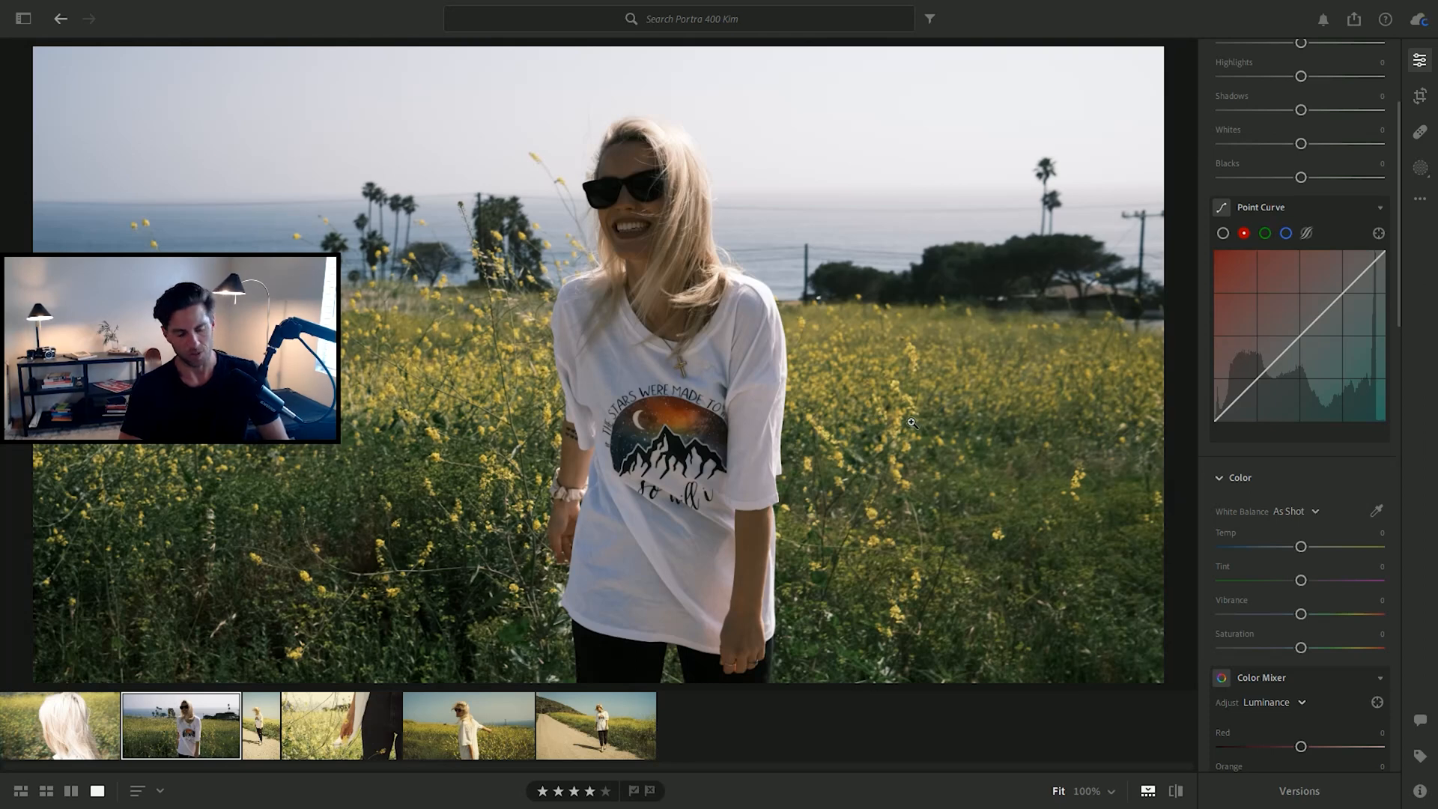
key(ctrl+v)
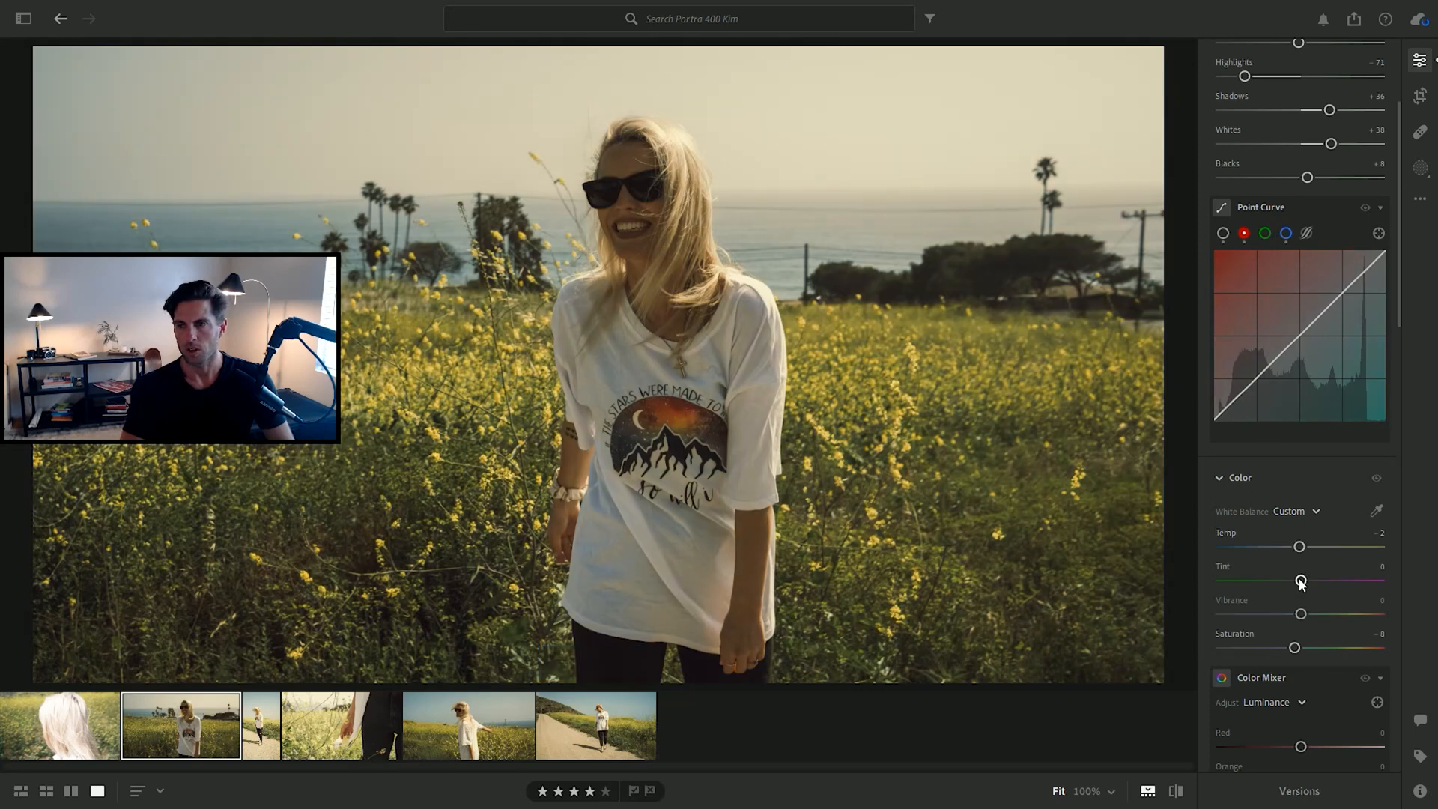
drag(1302, 585, 1306, 584)
Step: Adjust the smiling portrait's light to Exposure -0.14, Contrast -13, Highlights -63 and Shadows +52
scroll(1307, 539, up, 3)
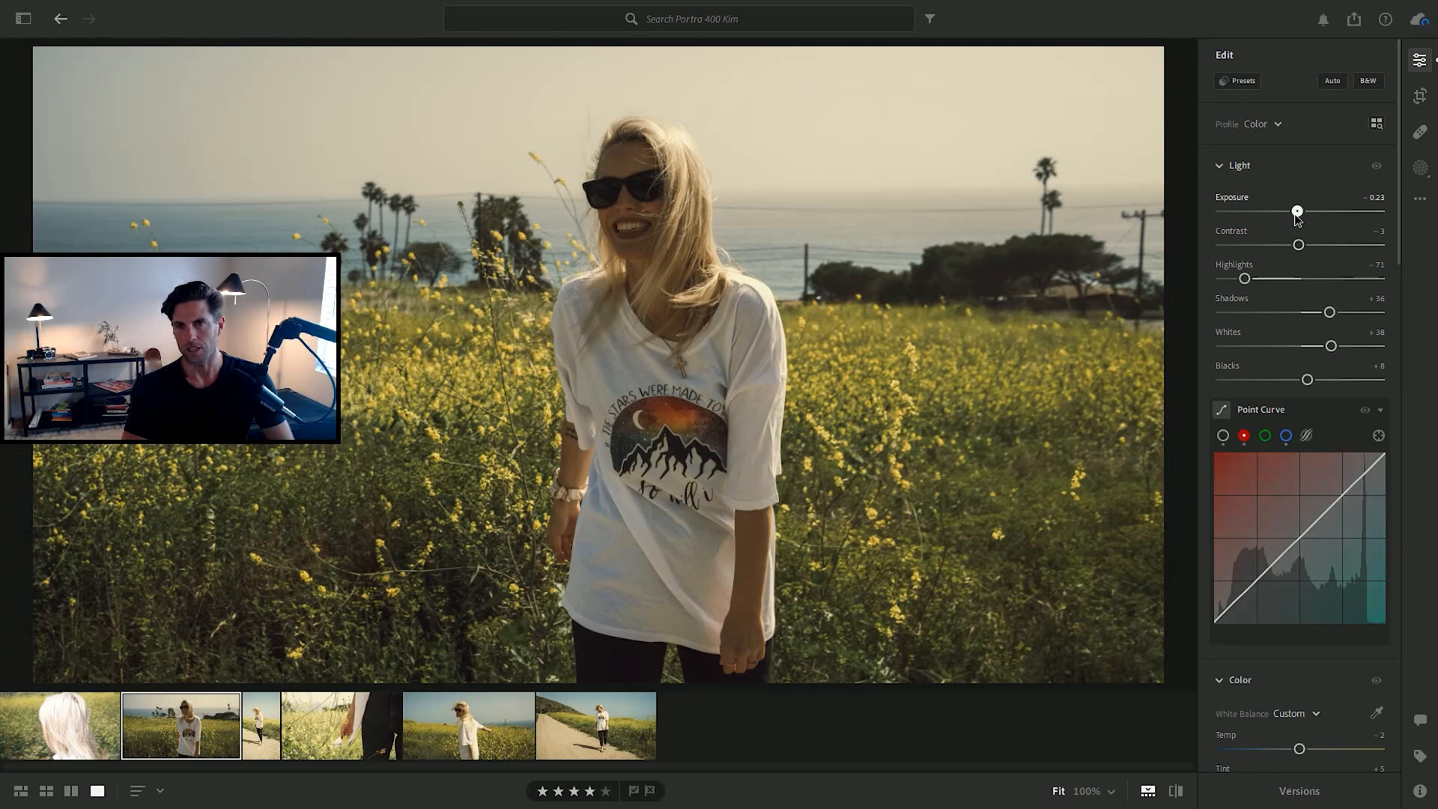
drag(1298, 211, 1291, 245)
drag(1331, 313, 1343, 314)
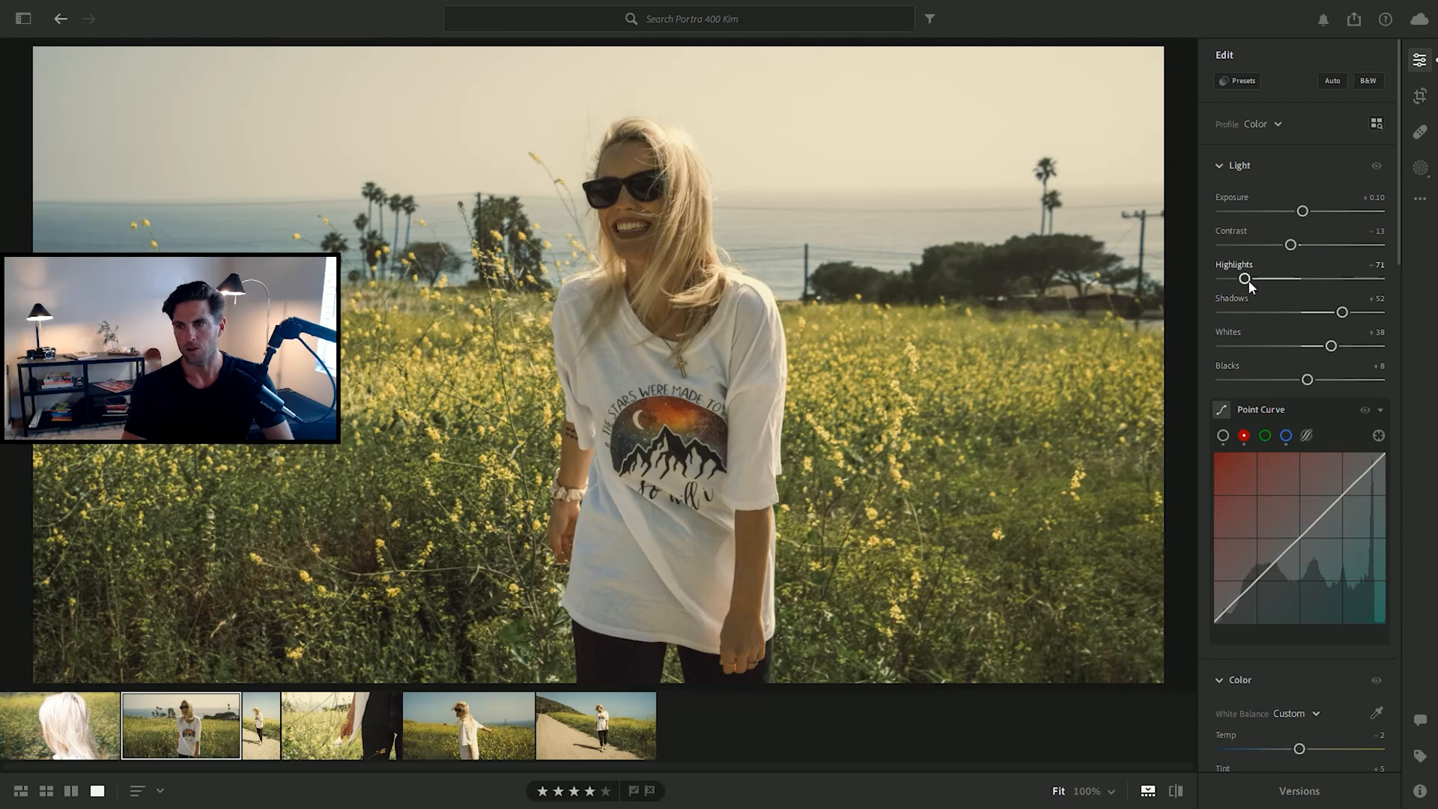
mouse_move(1246, 279)
mouse_down()
mouse_move(1229, 281)
mouse_move(1251, 279)
mouse_up()
drag(1303, 212, 1300, 212)
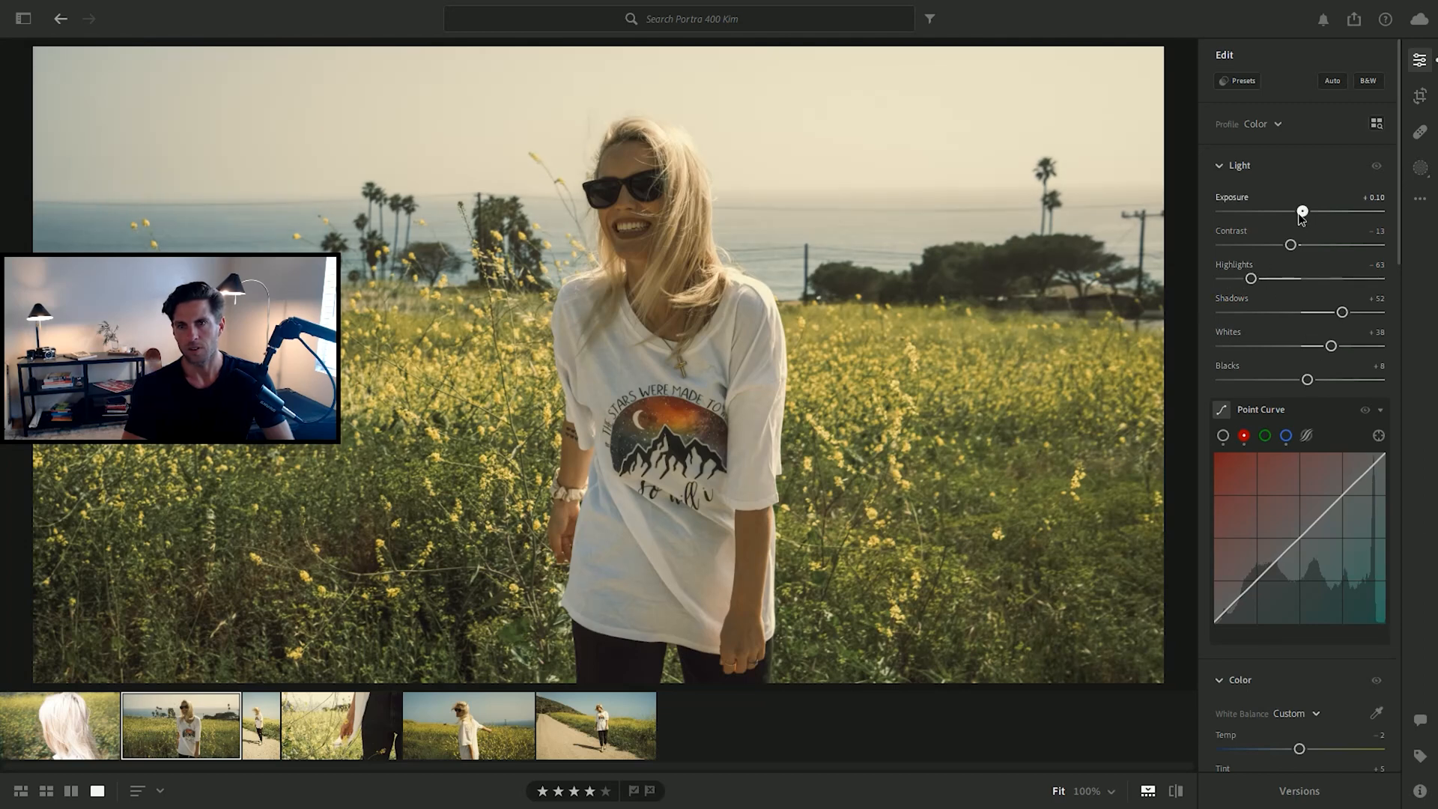
Step: Crop the smiling portrait tighter, trimming its lower edge
click(1420, 95)
drag(599, 680, 595, 643)
drag(73, 649, 223, 536)
key(Return)
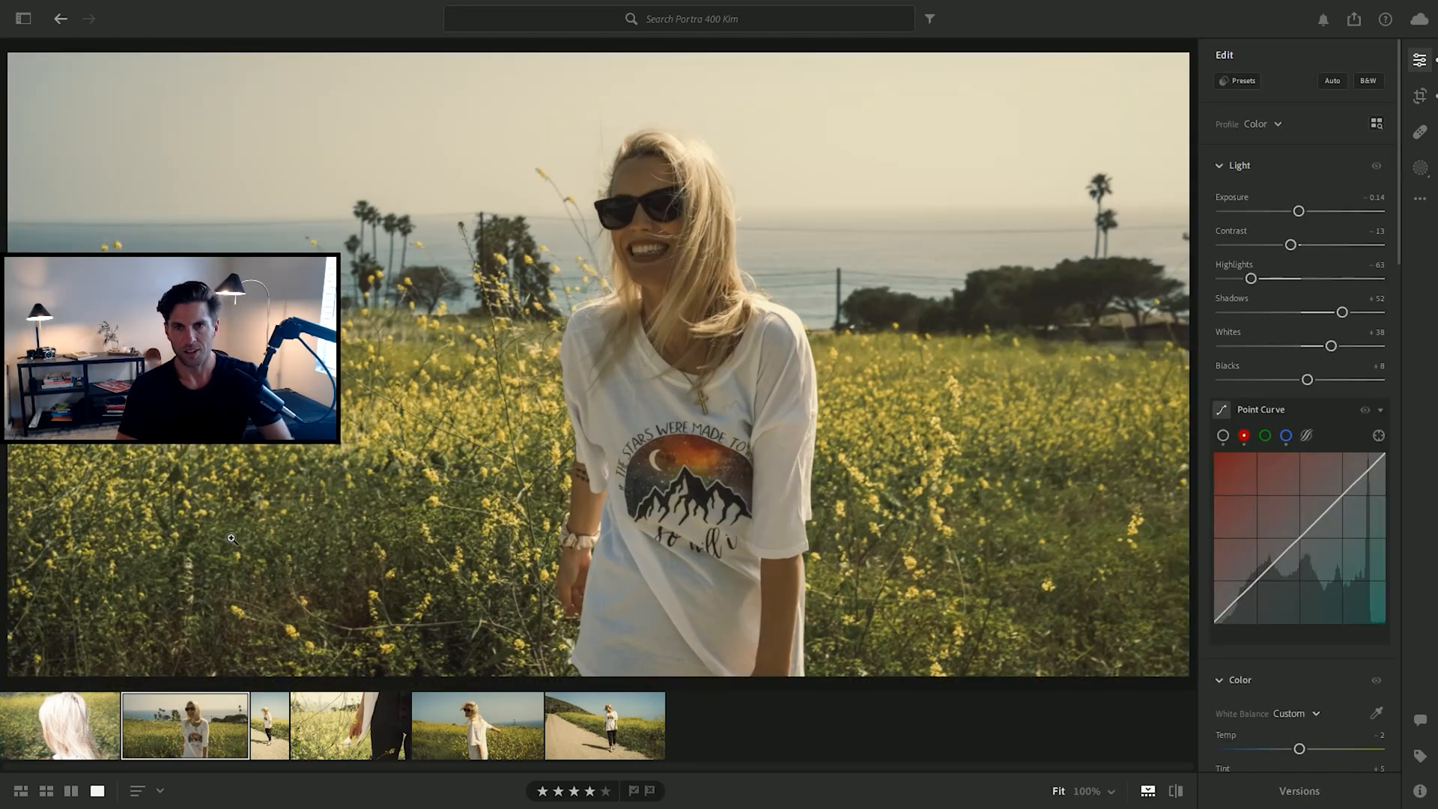
Step: Paste the edit settings onto the blonde hair close-up, set Highlights to -75 and cool the temperature slightly
click(79, 727)
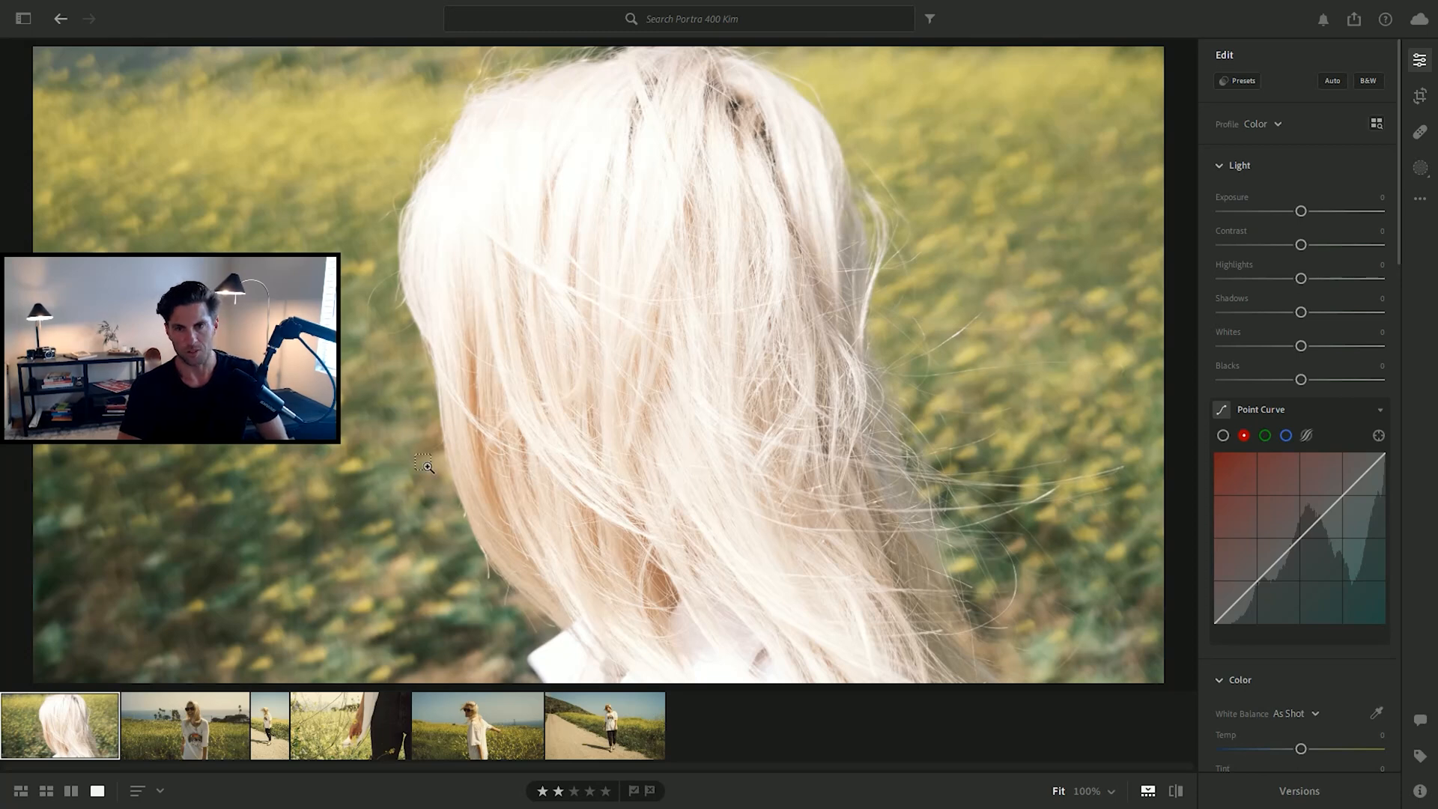
key(ctrl+v)
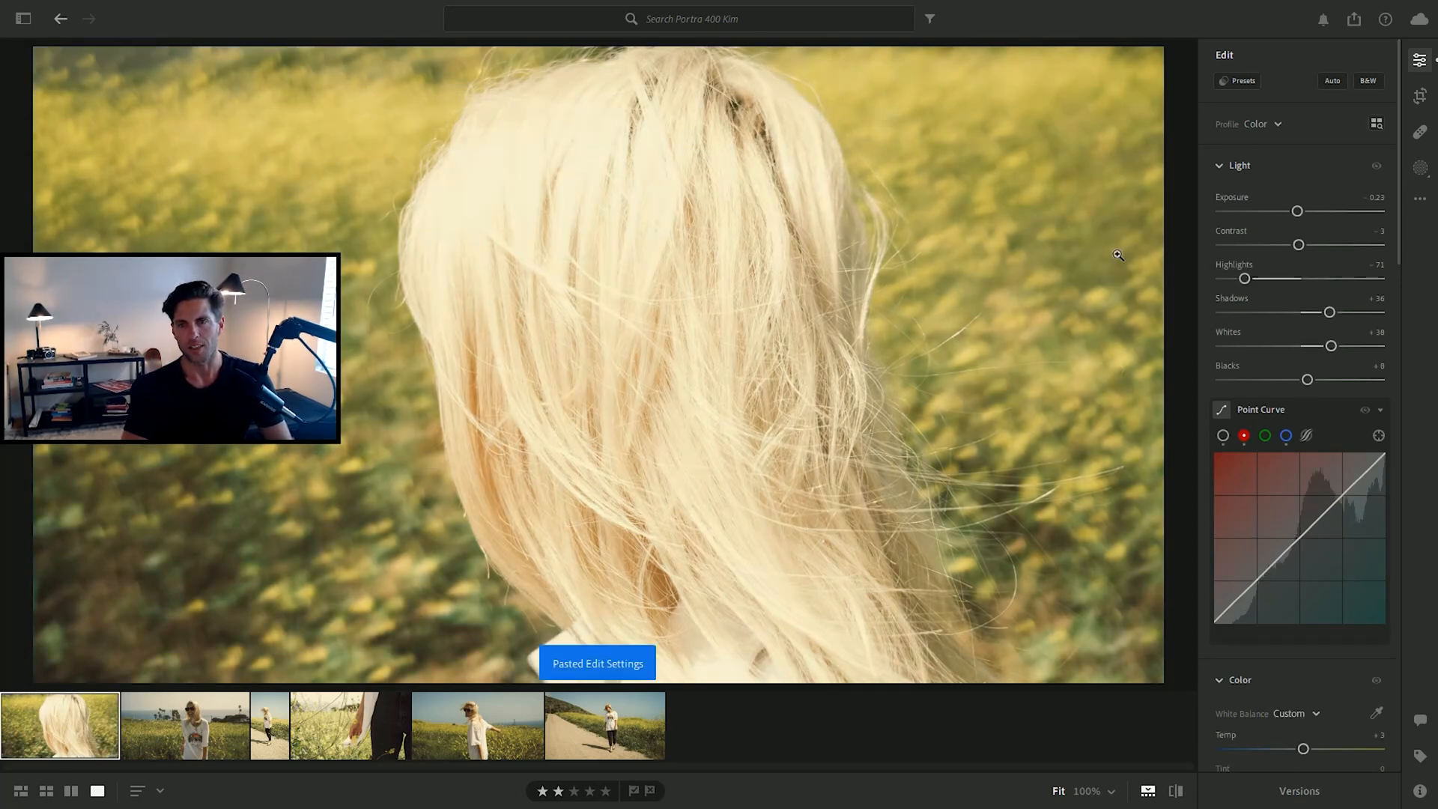
drag(1245, 278, 1241, 278)
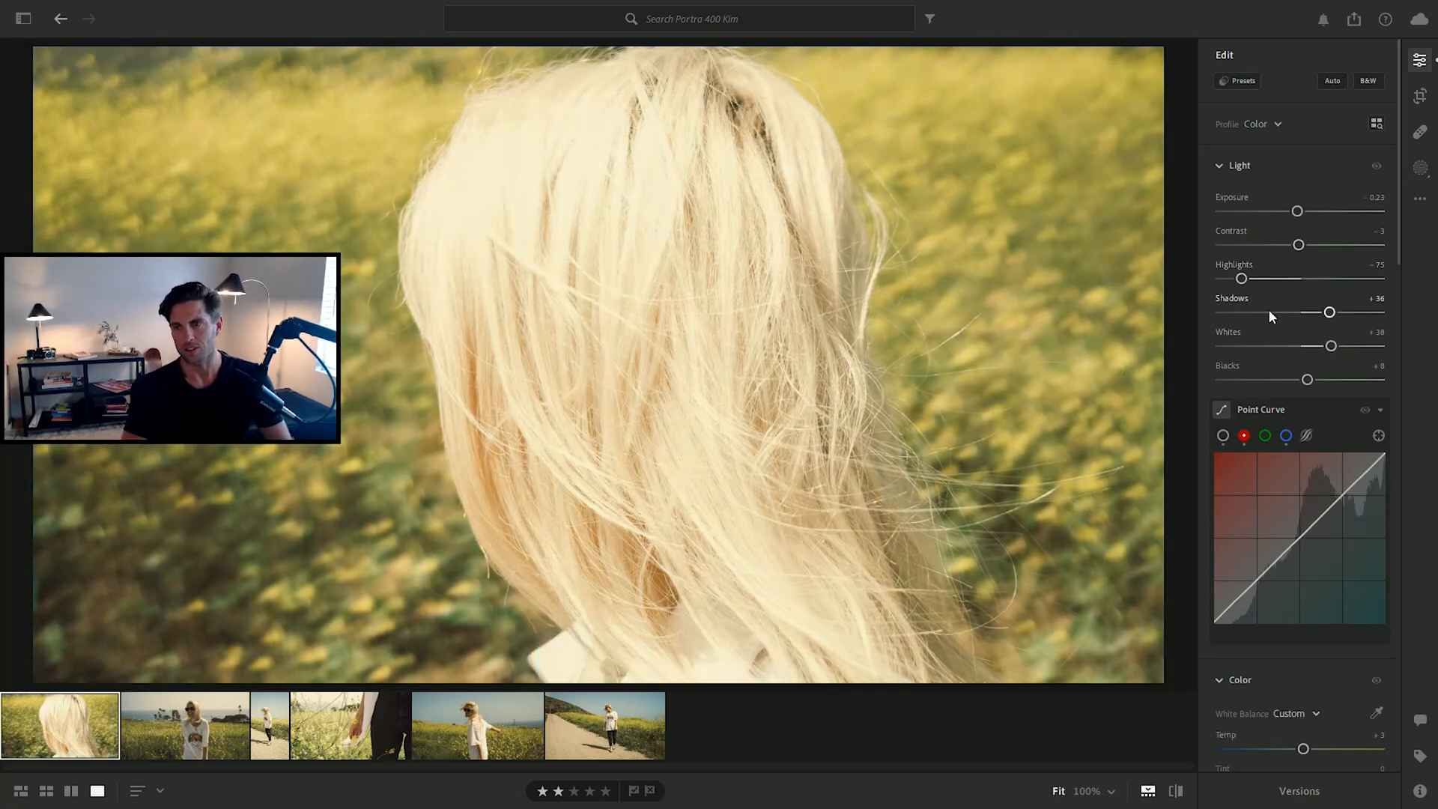
scroll(1301, 565, down, 3)
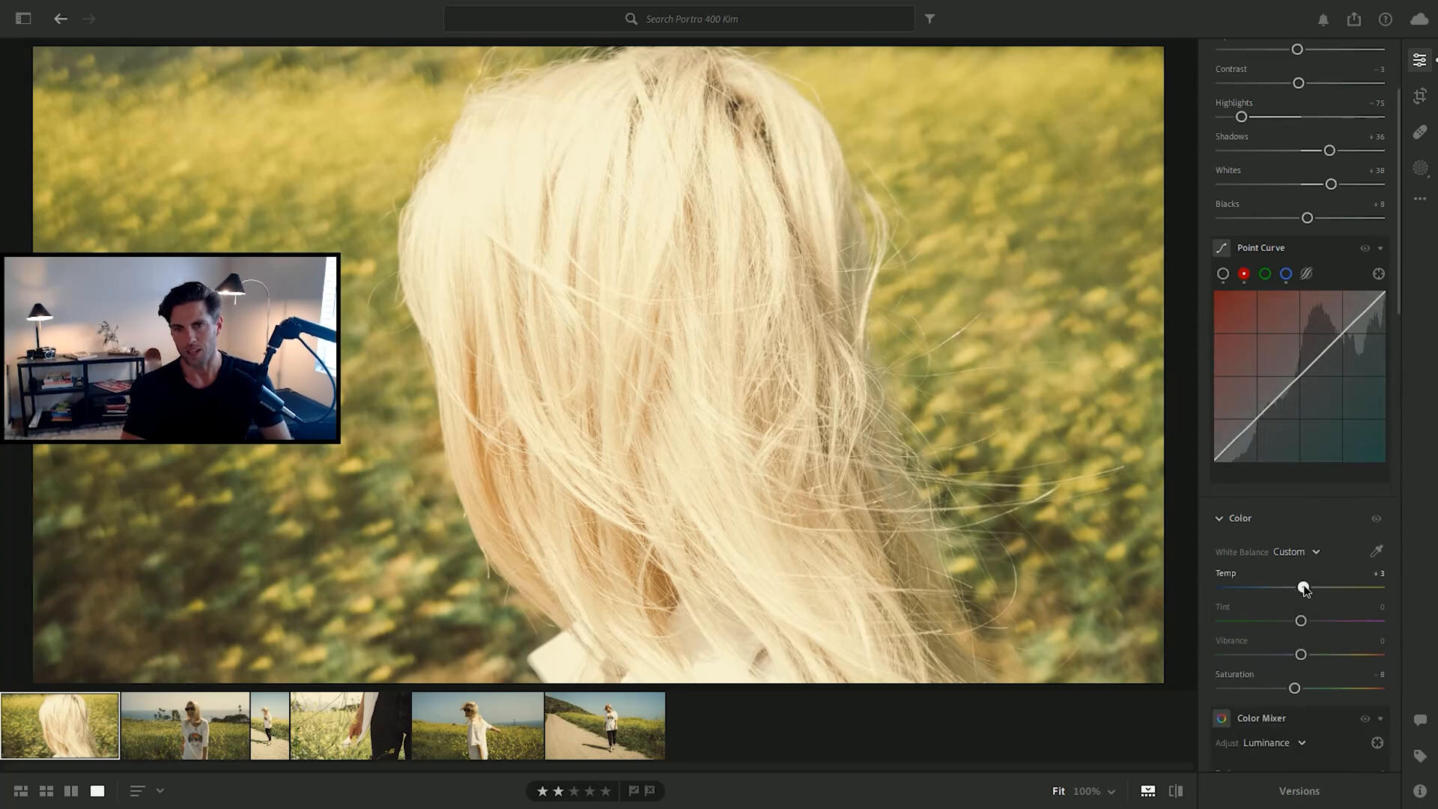
drag(1304, 590, 1302, 590)
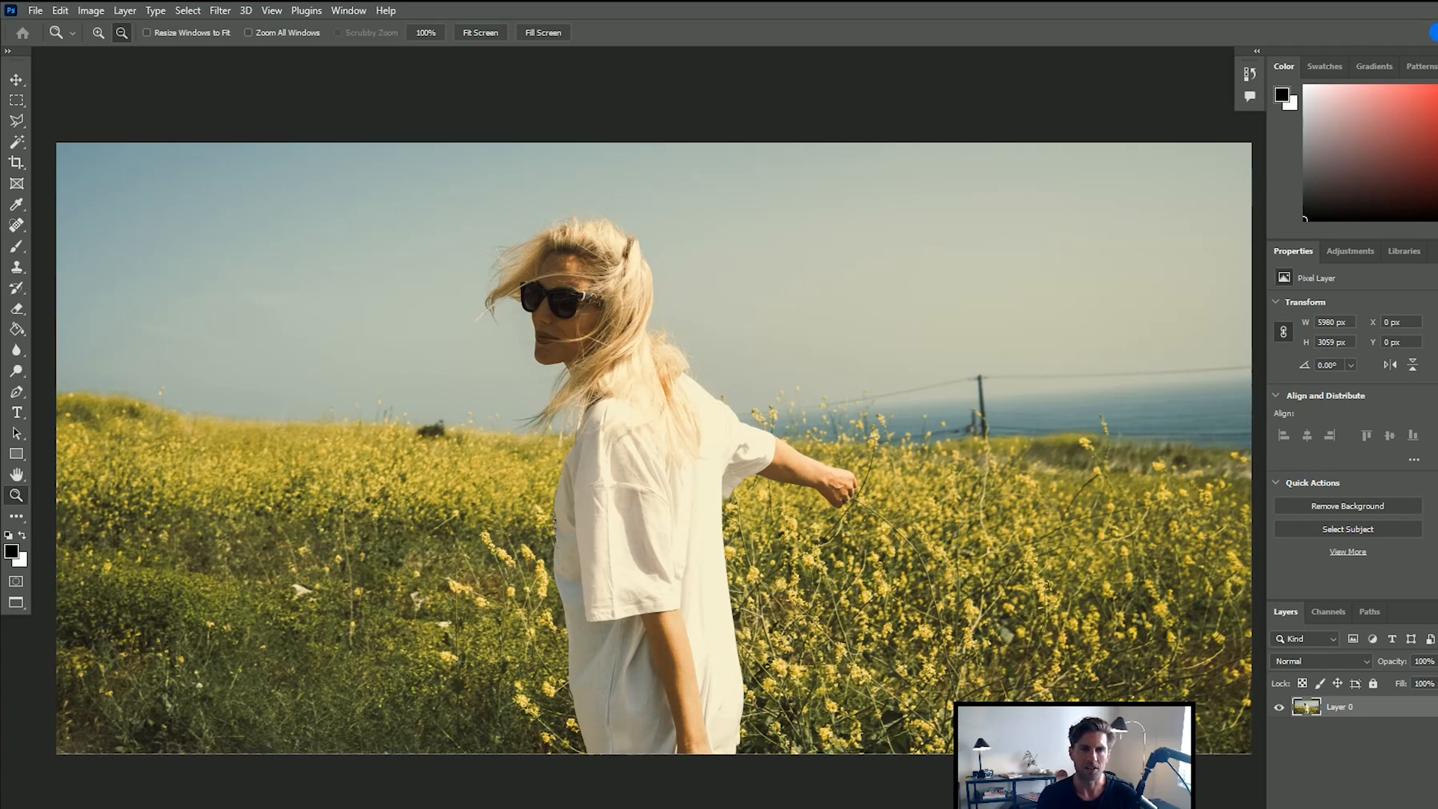
Step: In Photoshop, open the KODAK_PORTRA_400 grain scan and copy it onto the flower-field photo as a new layer
click(34, 12)
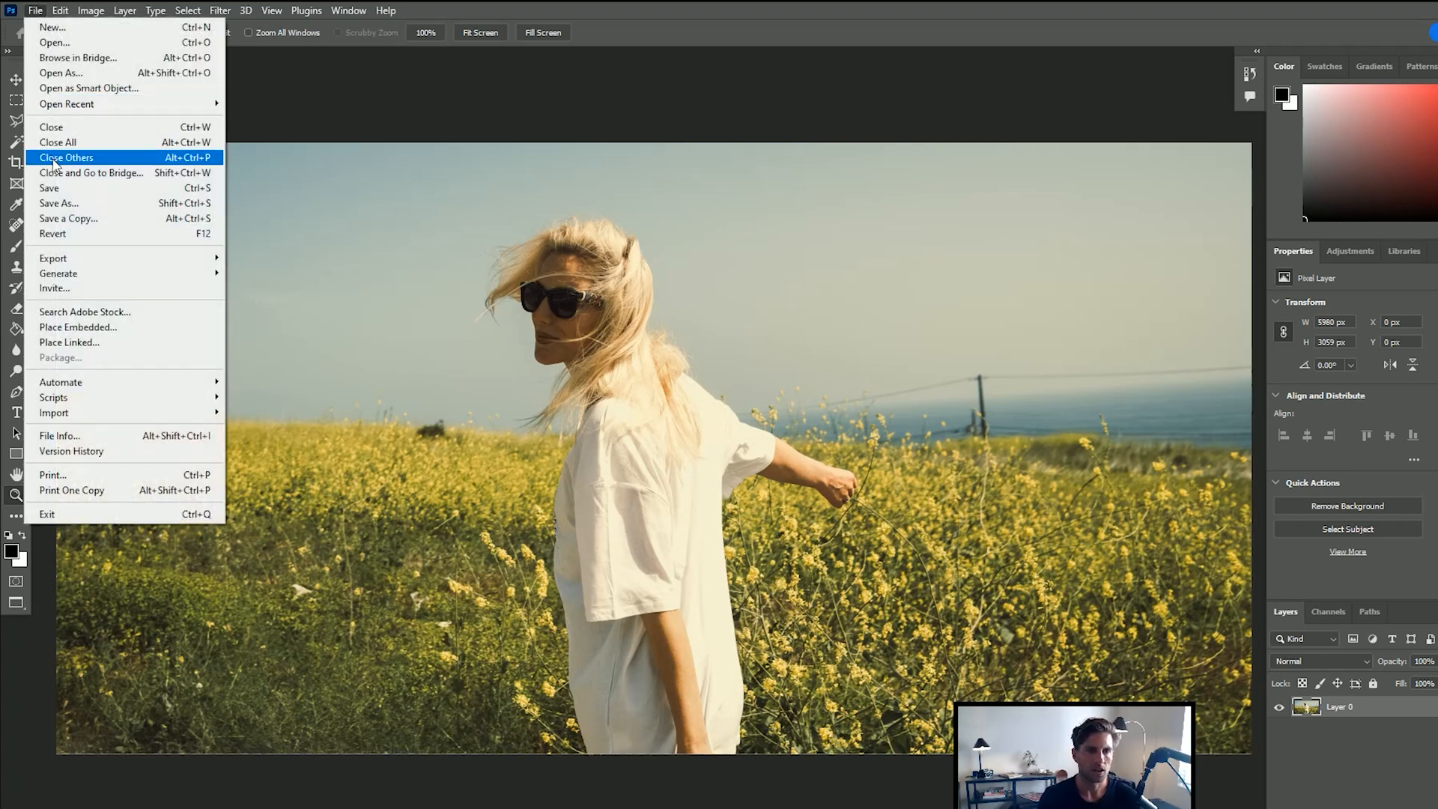
click(66, 45)
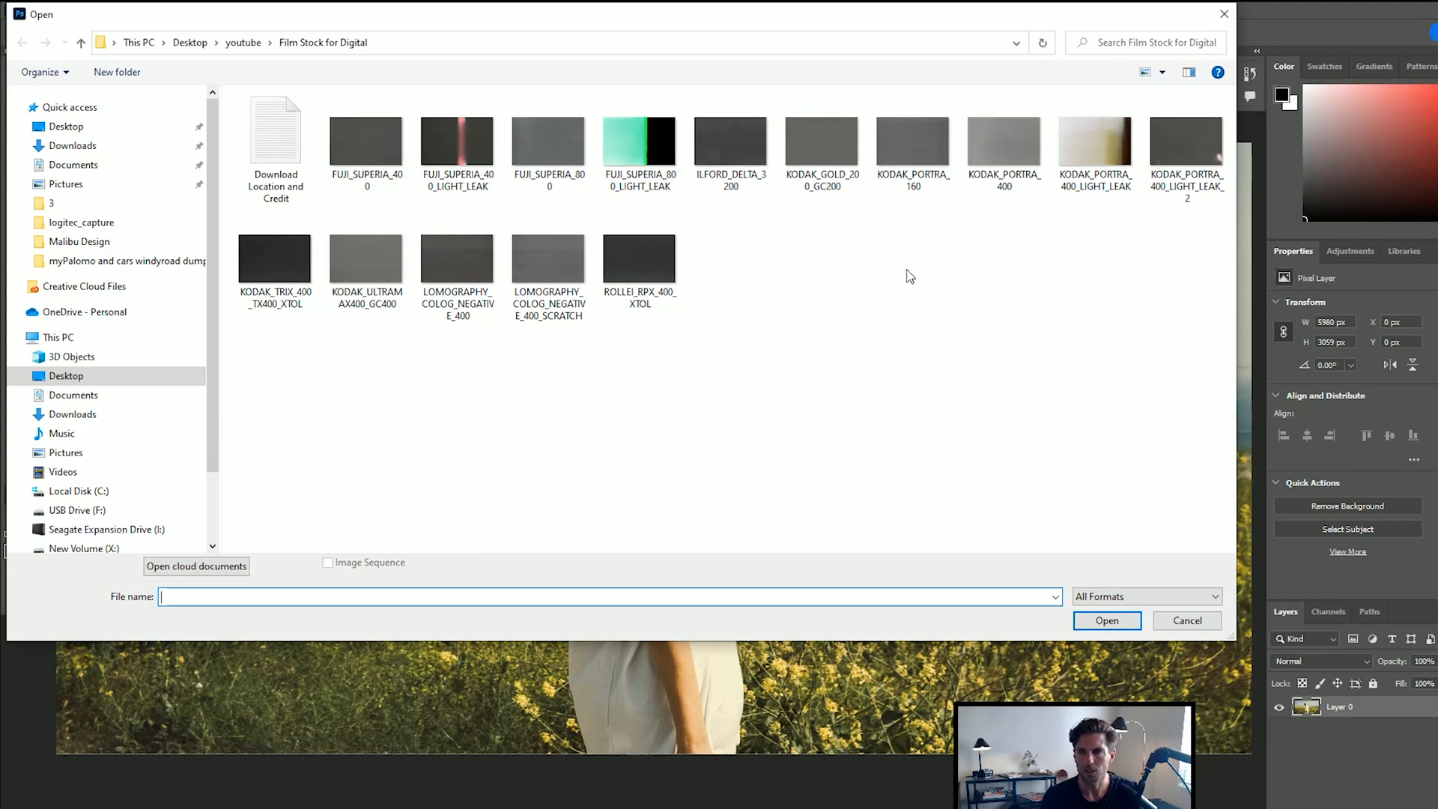
double_click(992, 150)
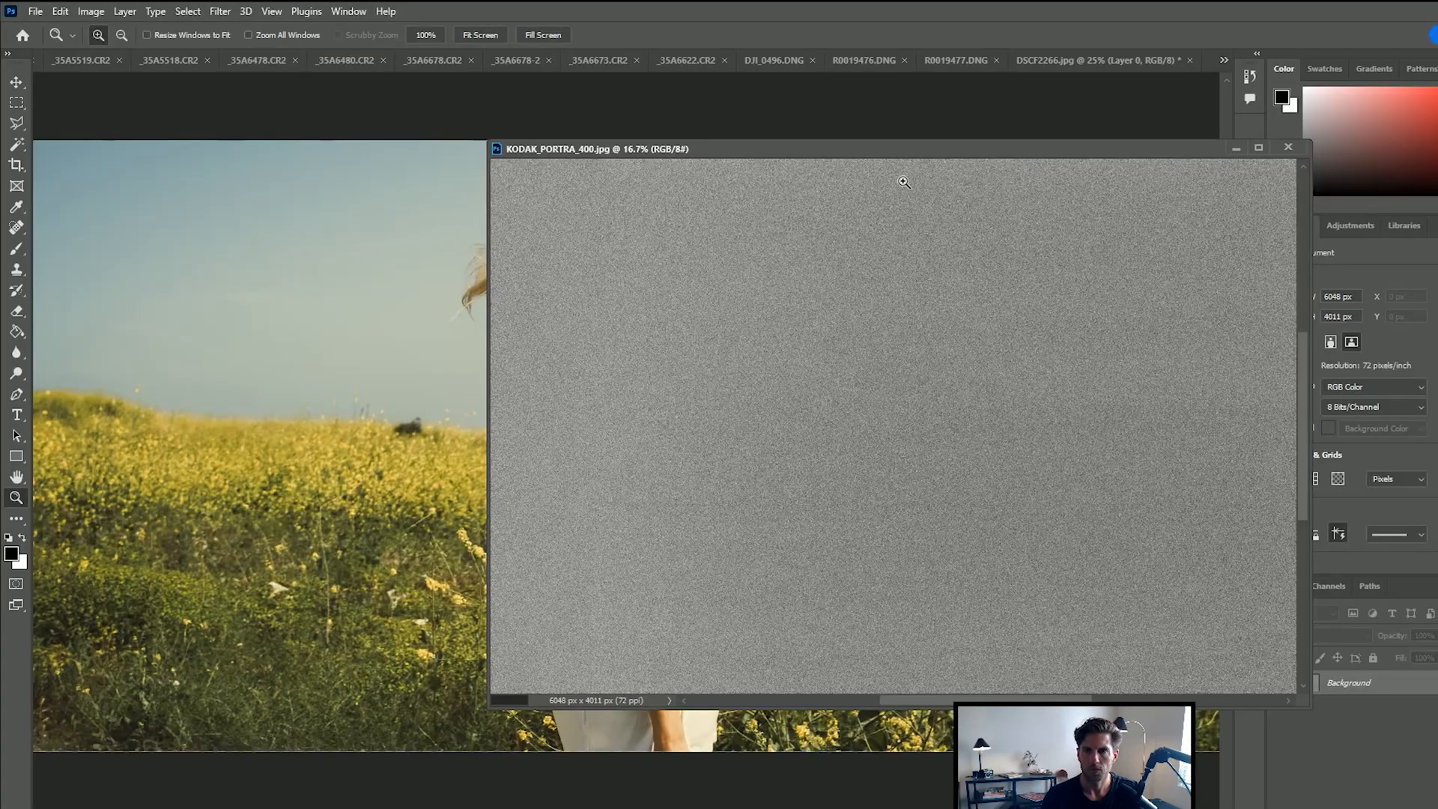
drag(1388, 686, 357, 487)
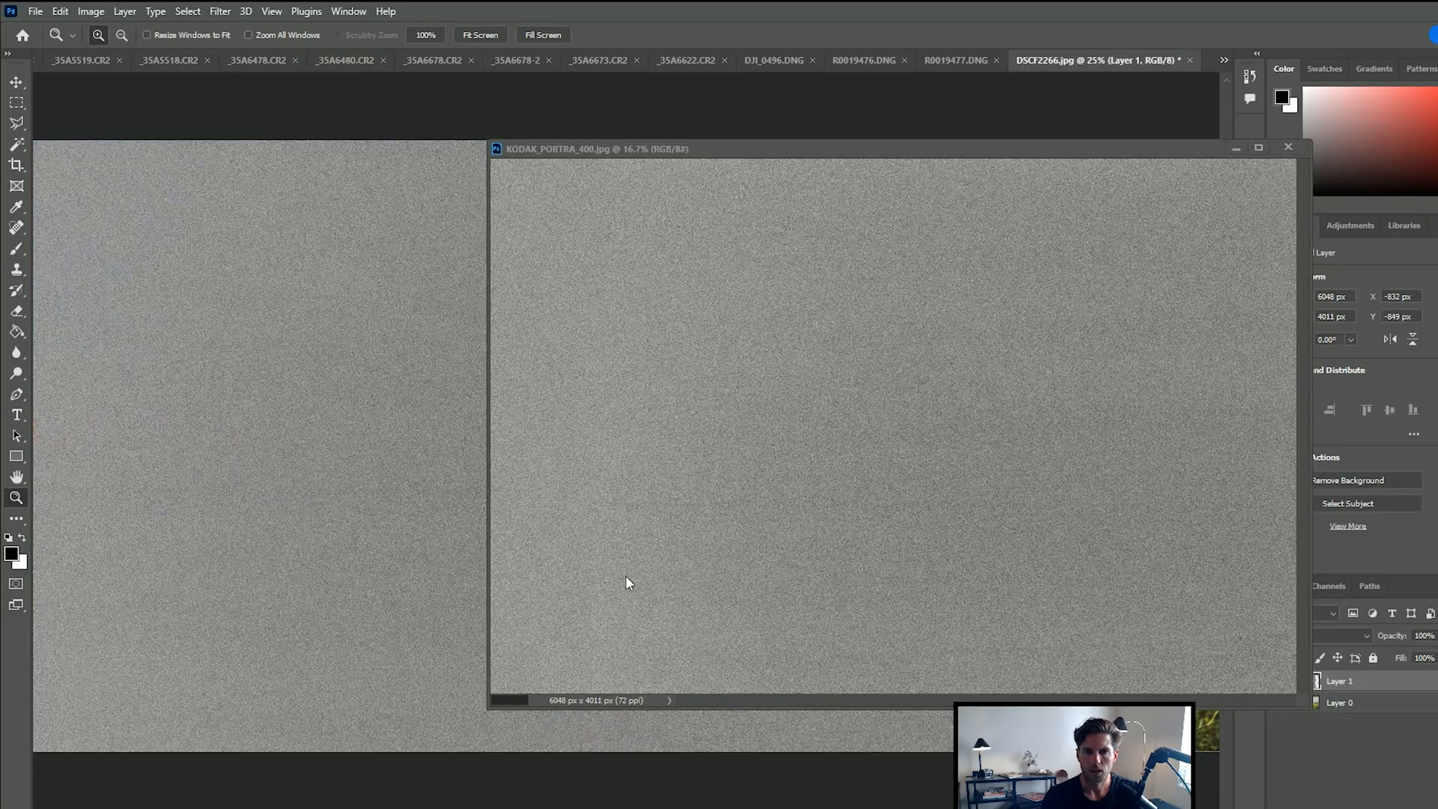
Step: Put away the grain scan window and move the grain layer about 764 px to the right to cover the whole photo
click(1236, 148)
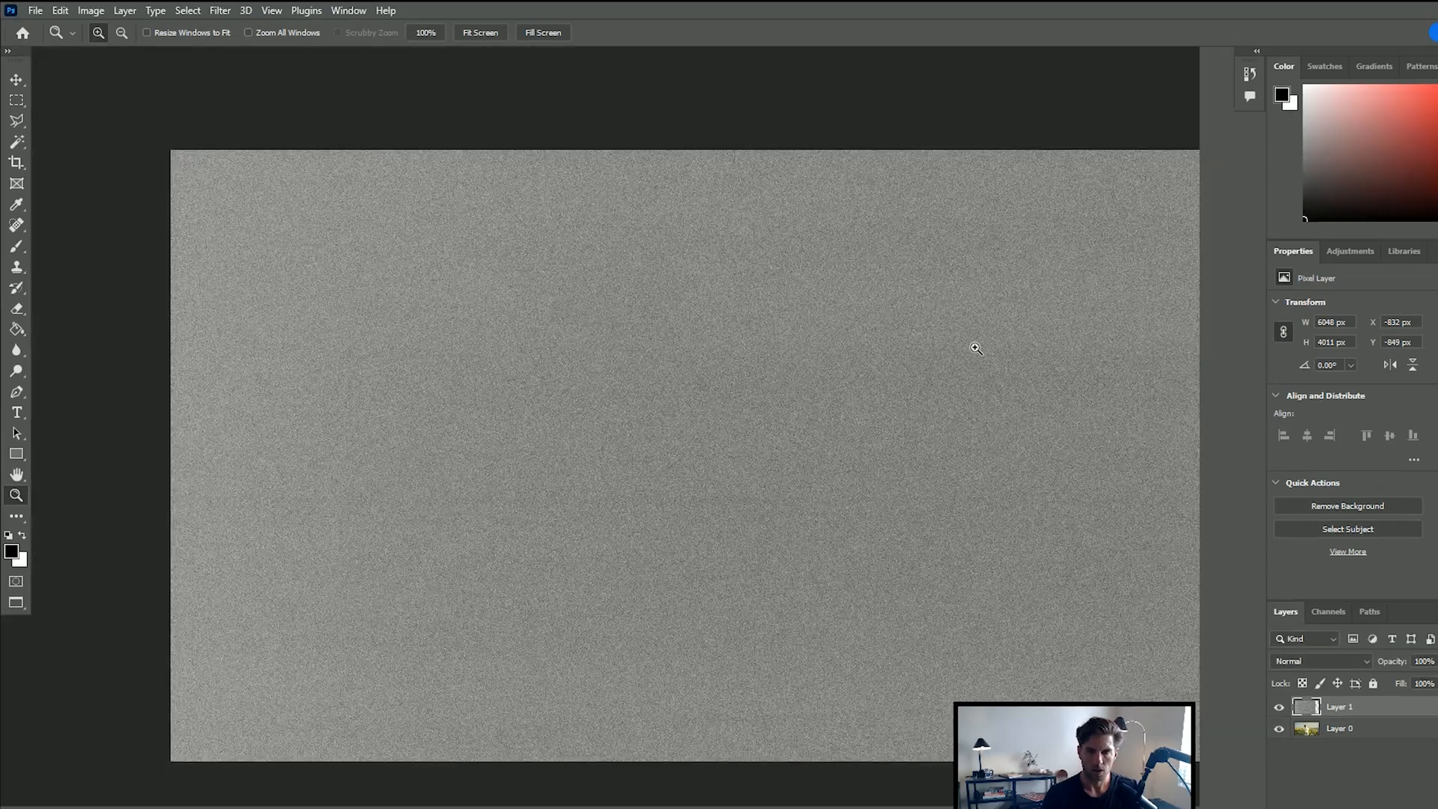
click(745, 344)
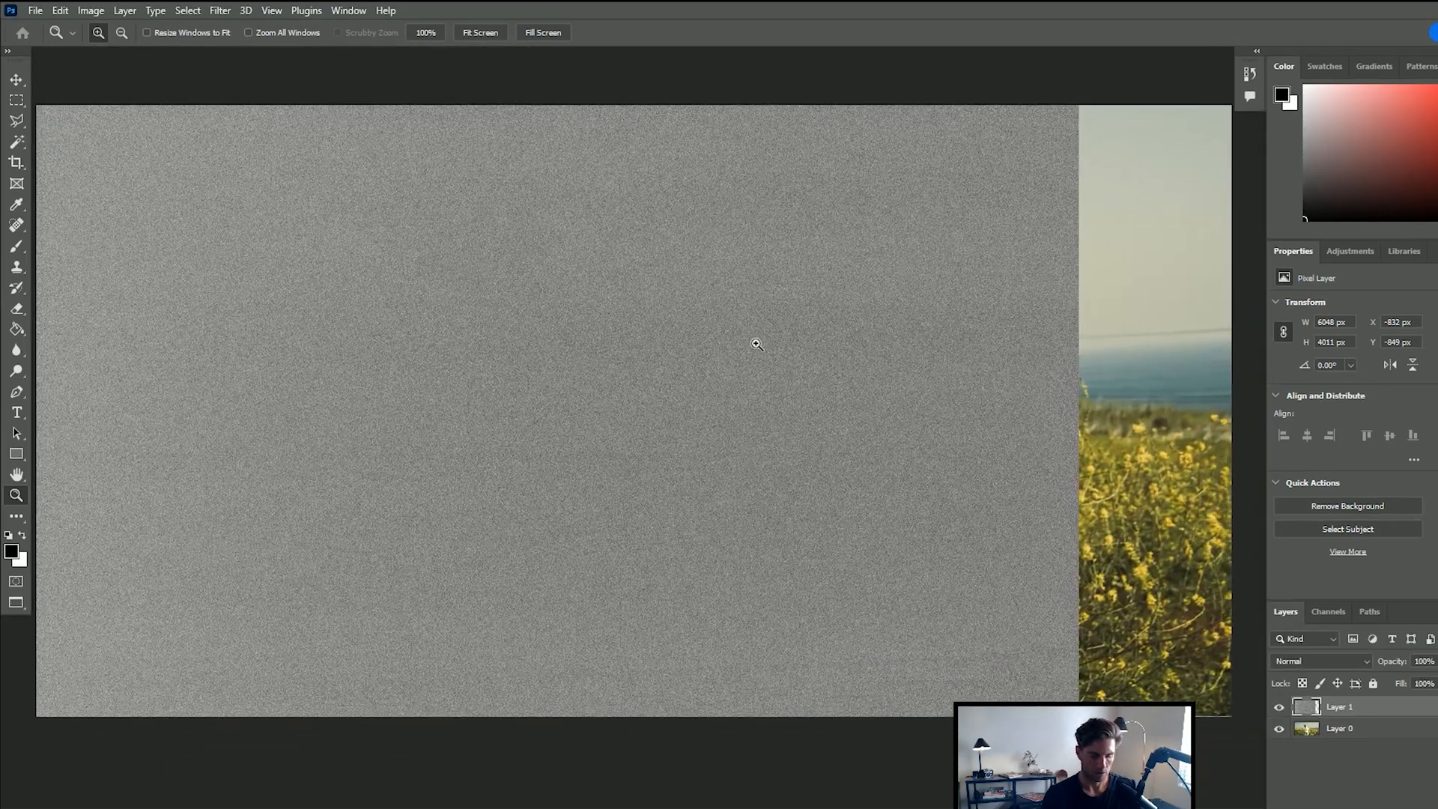
key(alt)
alt+click(766, 345)
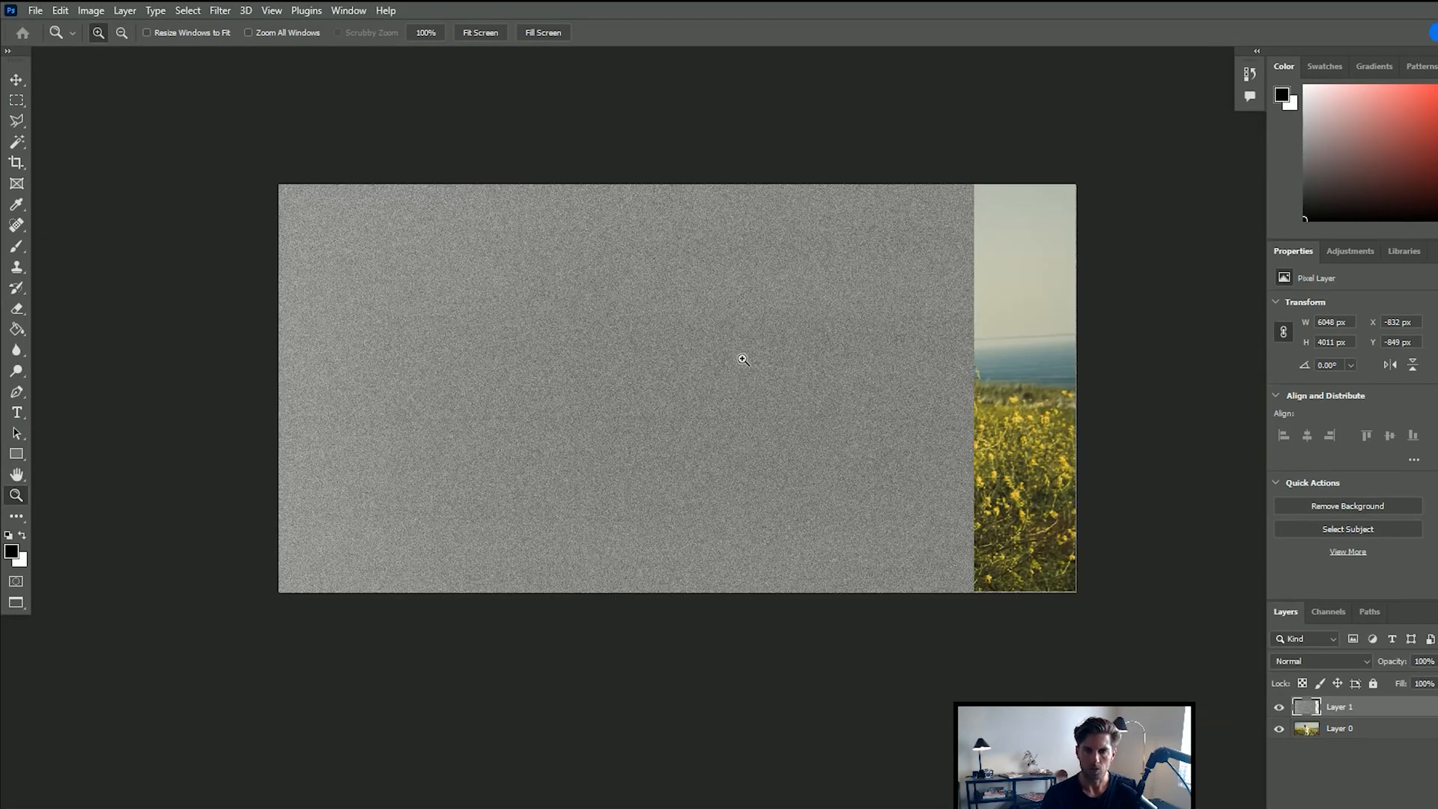
key(v)
drag(723, 362, 785, 380)
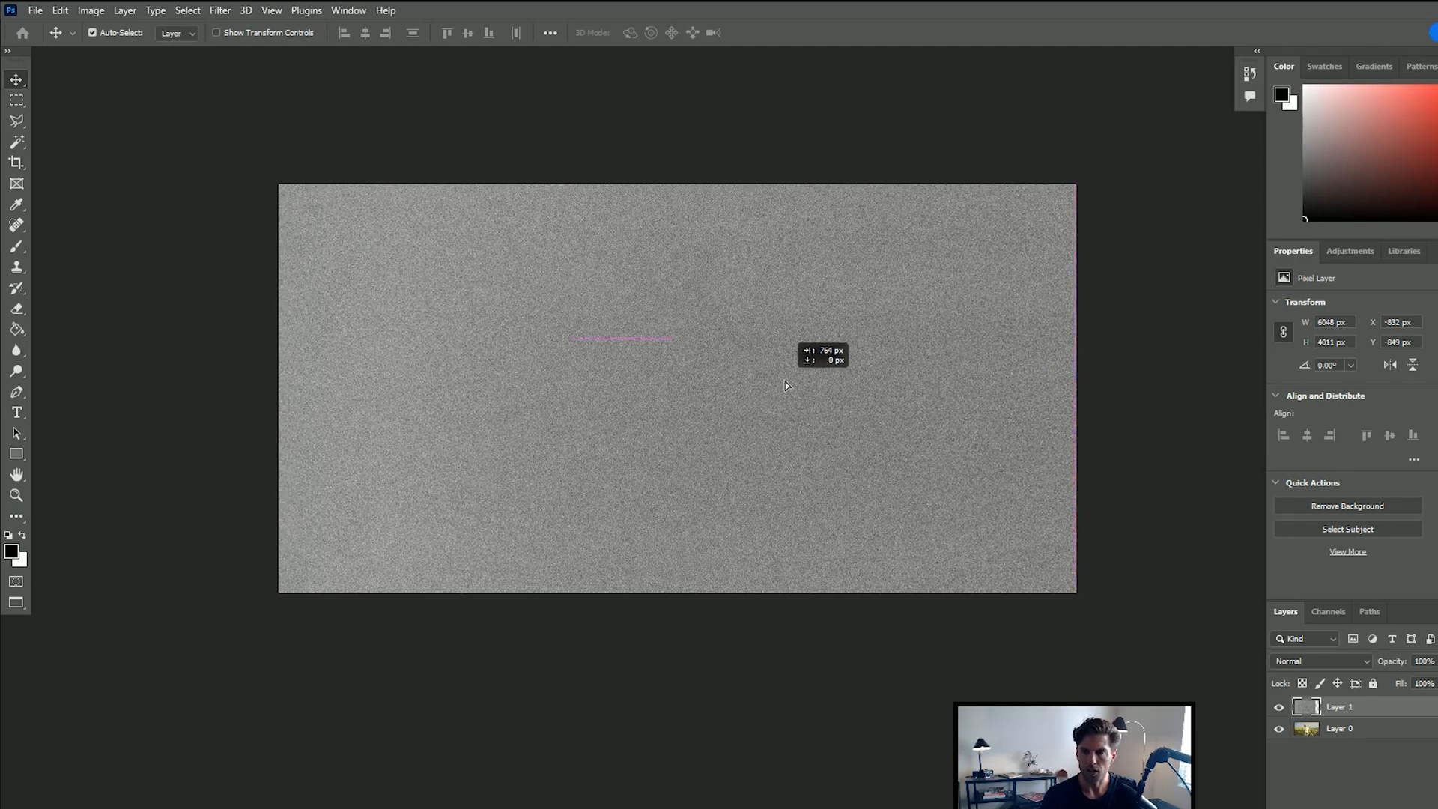
drag(802, 438, 767, 456)
key(z)
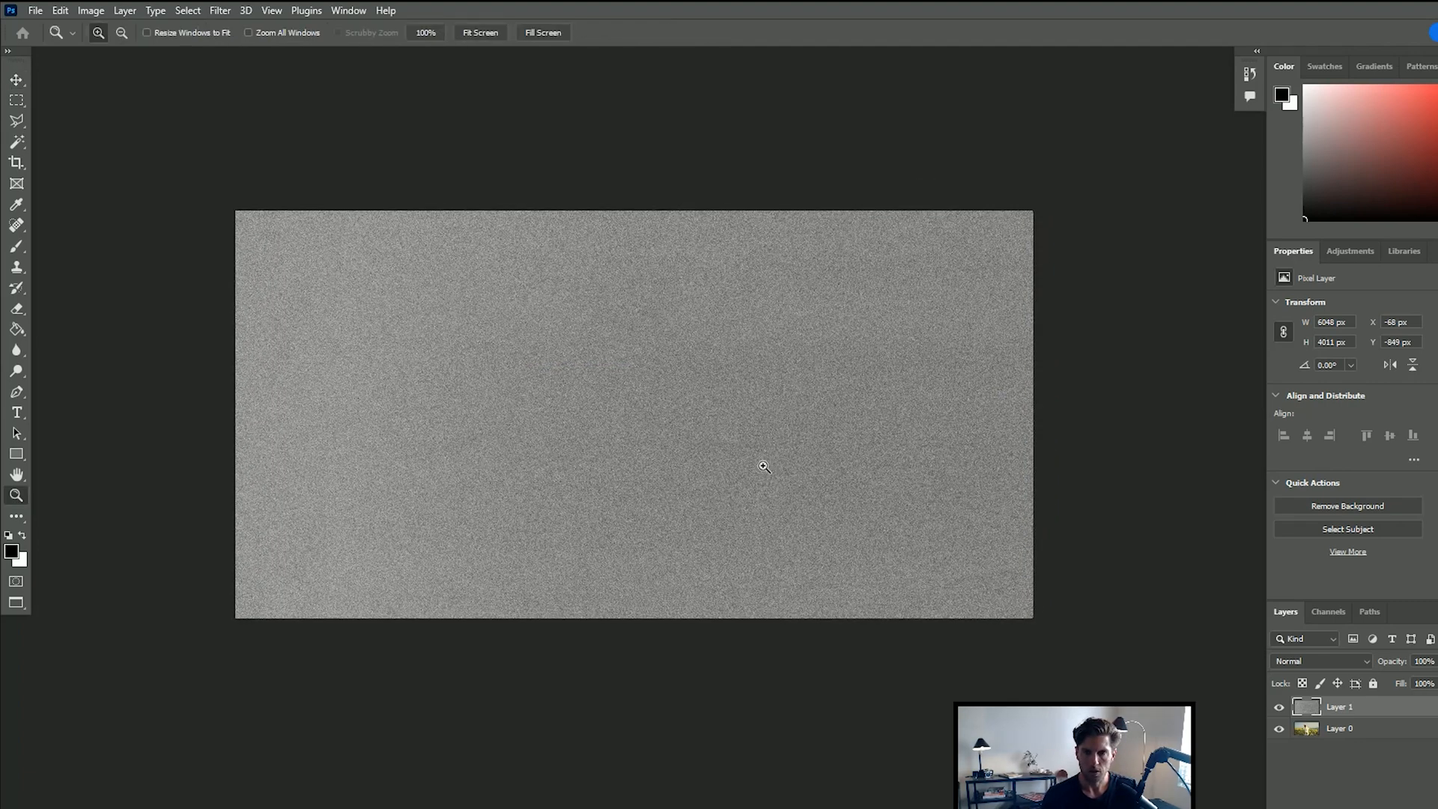
Step: Set the grain layer's blend mode to Overlay
click(761, 466)
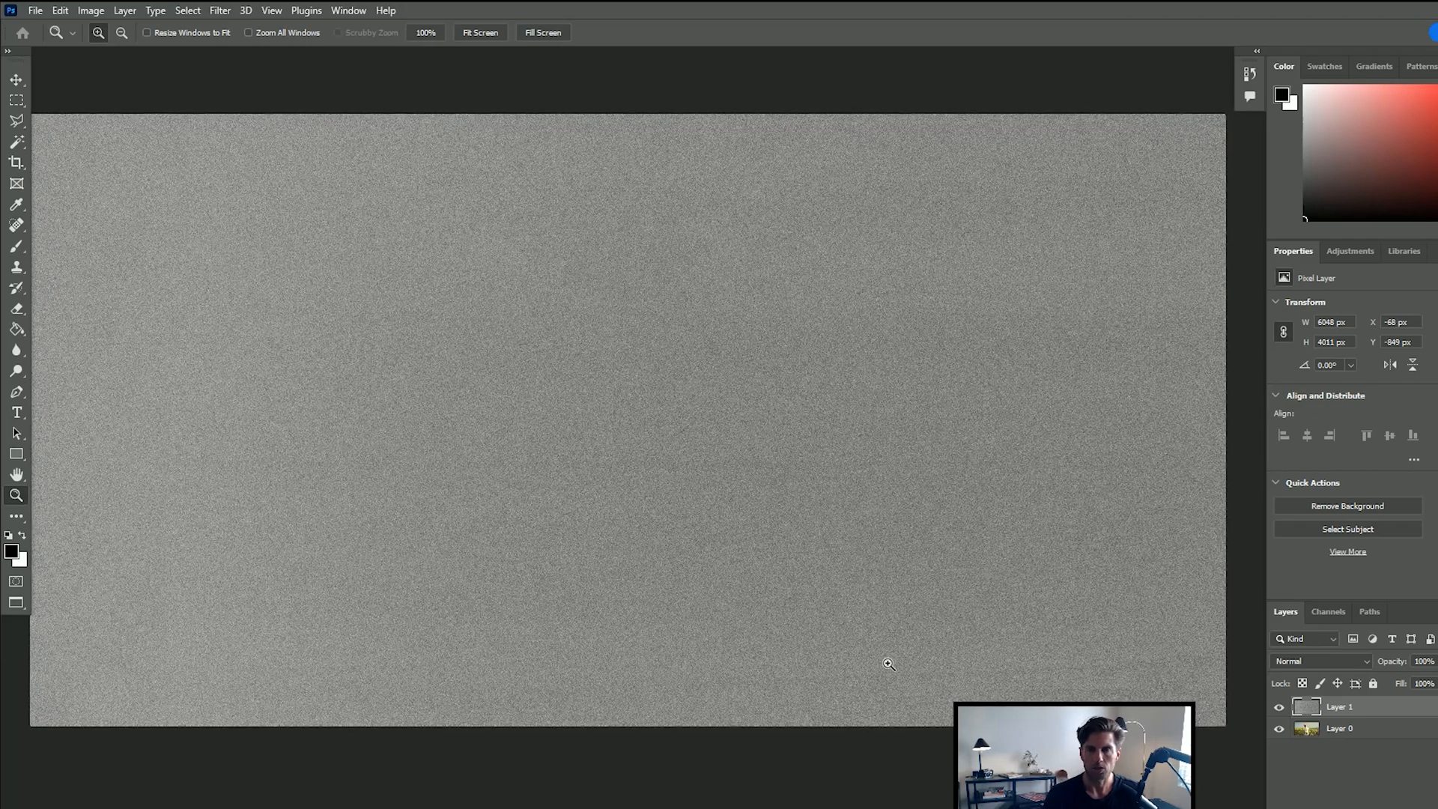
click(1328, 659)
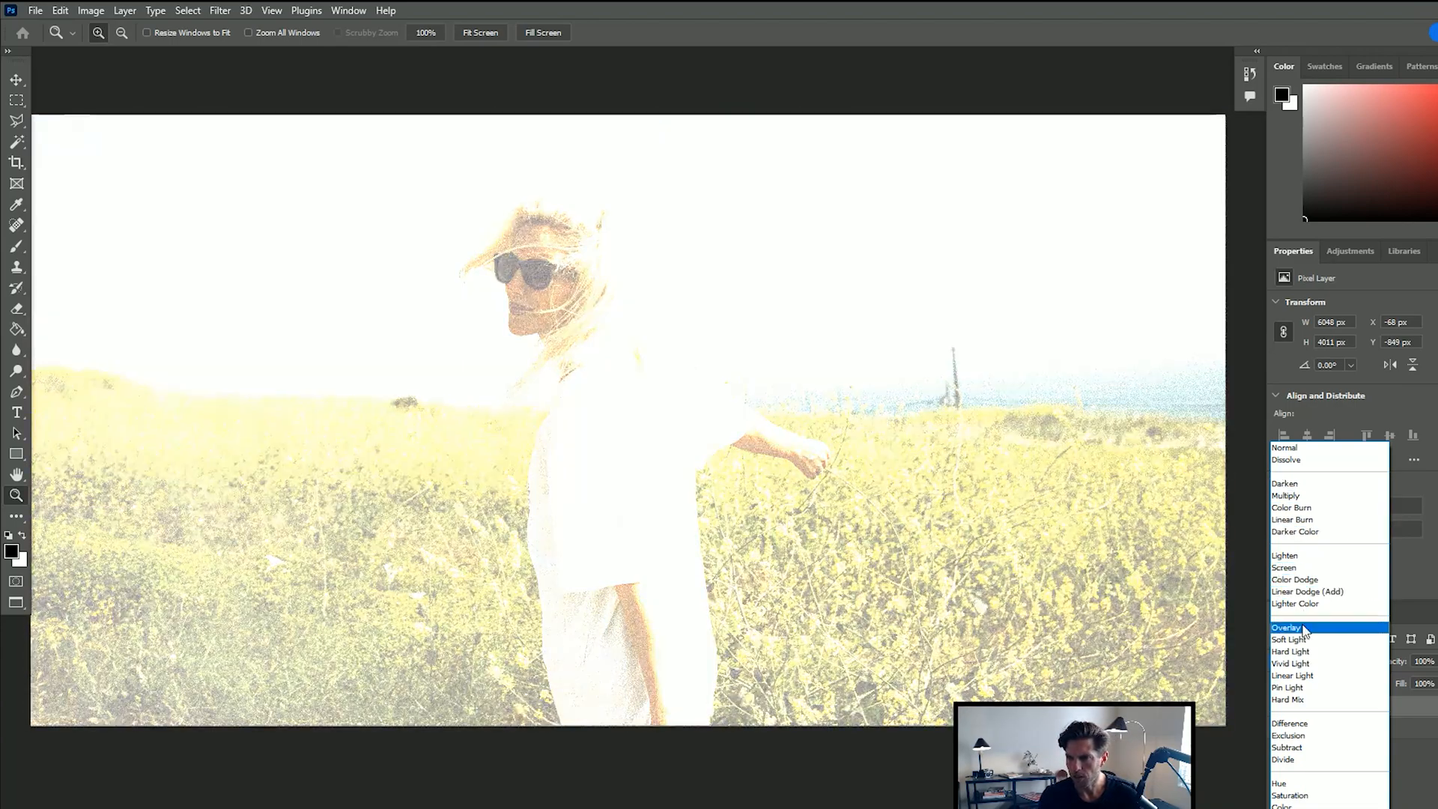
click(1303, 629)
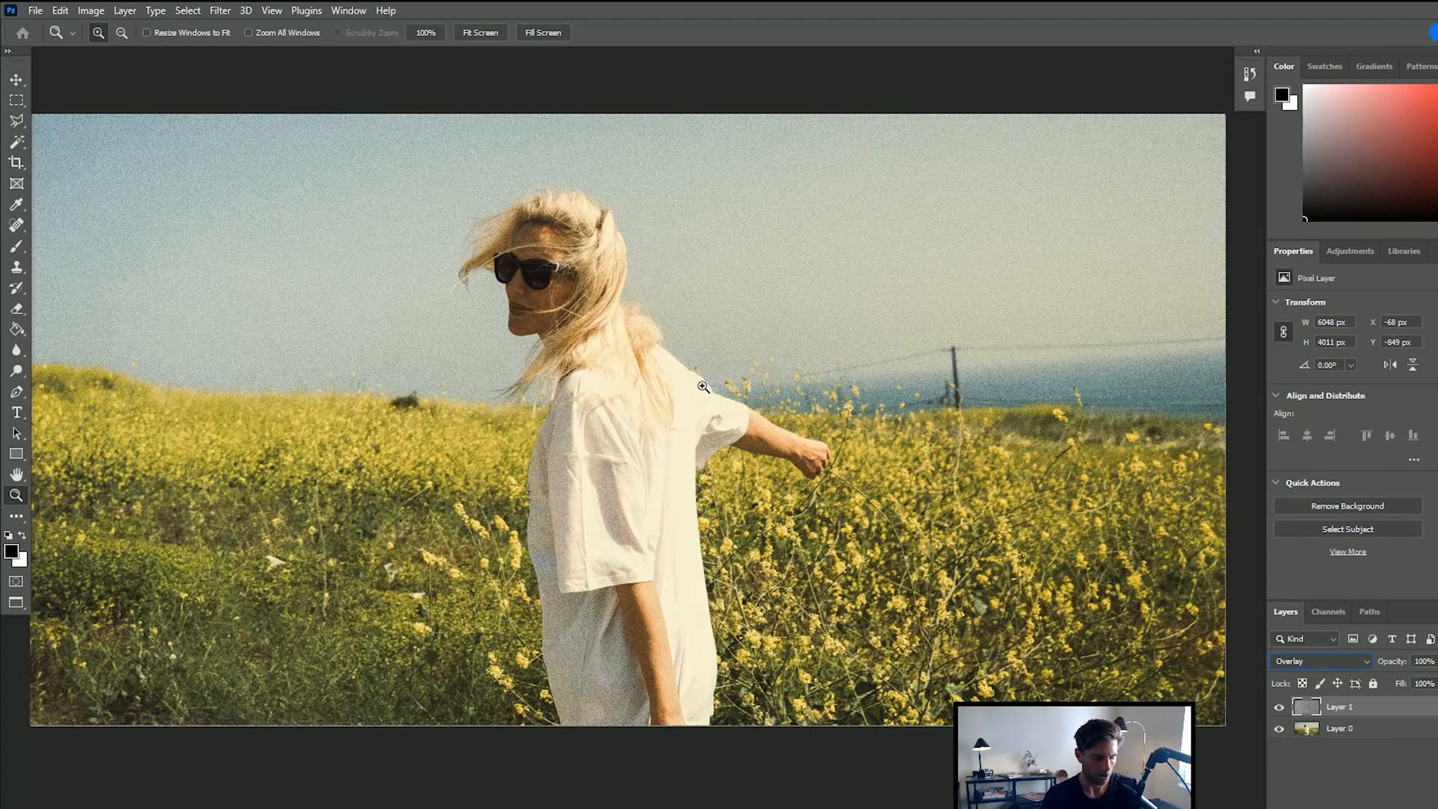
Step: Lower the grain layer's opacity to 53%, judging the grain on the woman's head and shirt
click(602, 312)
click(603, 313)
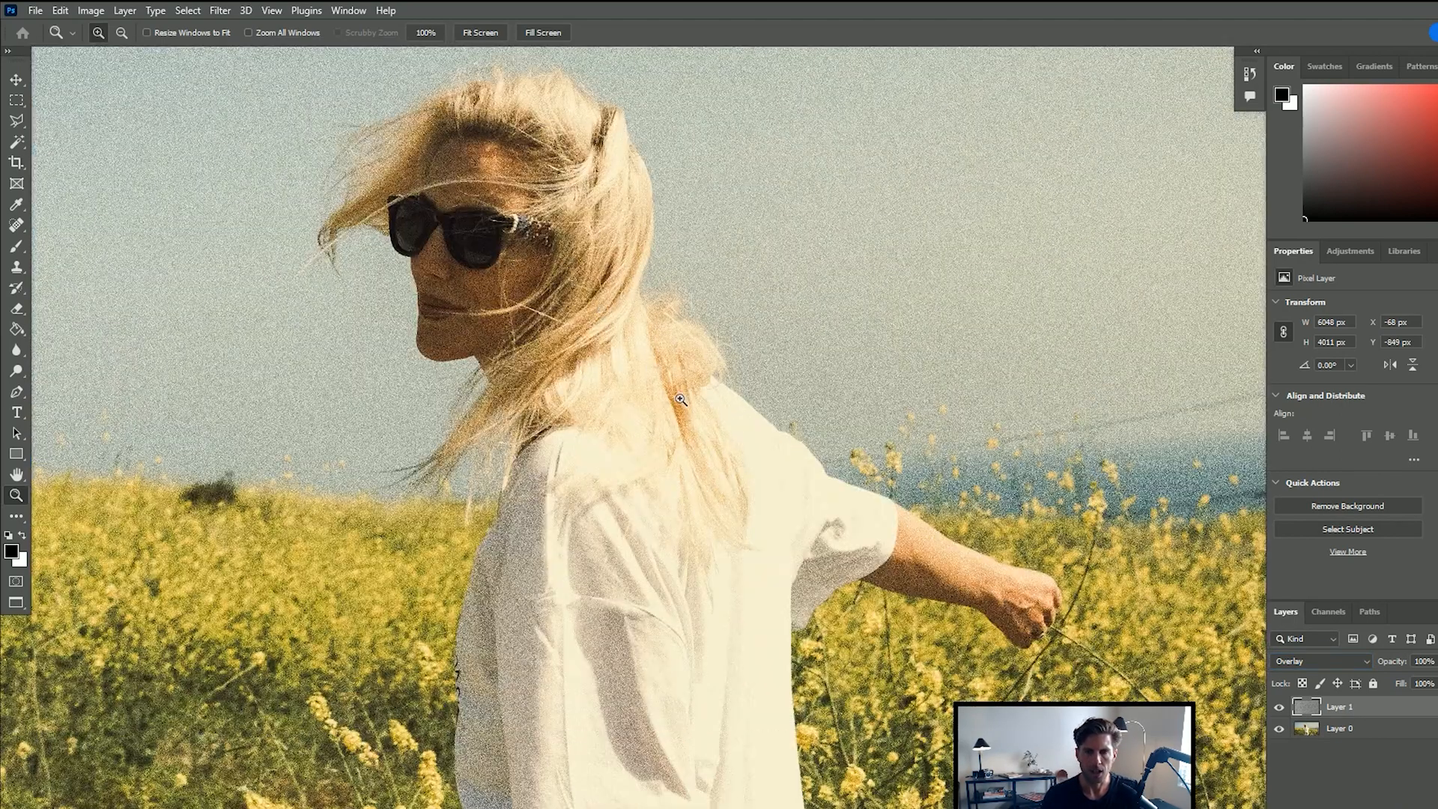
click(1437, 662)
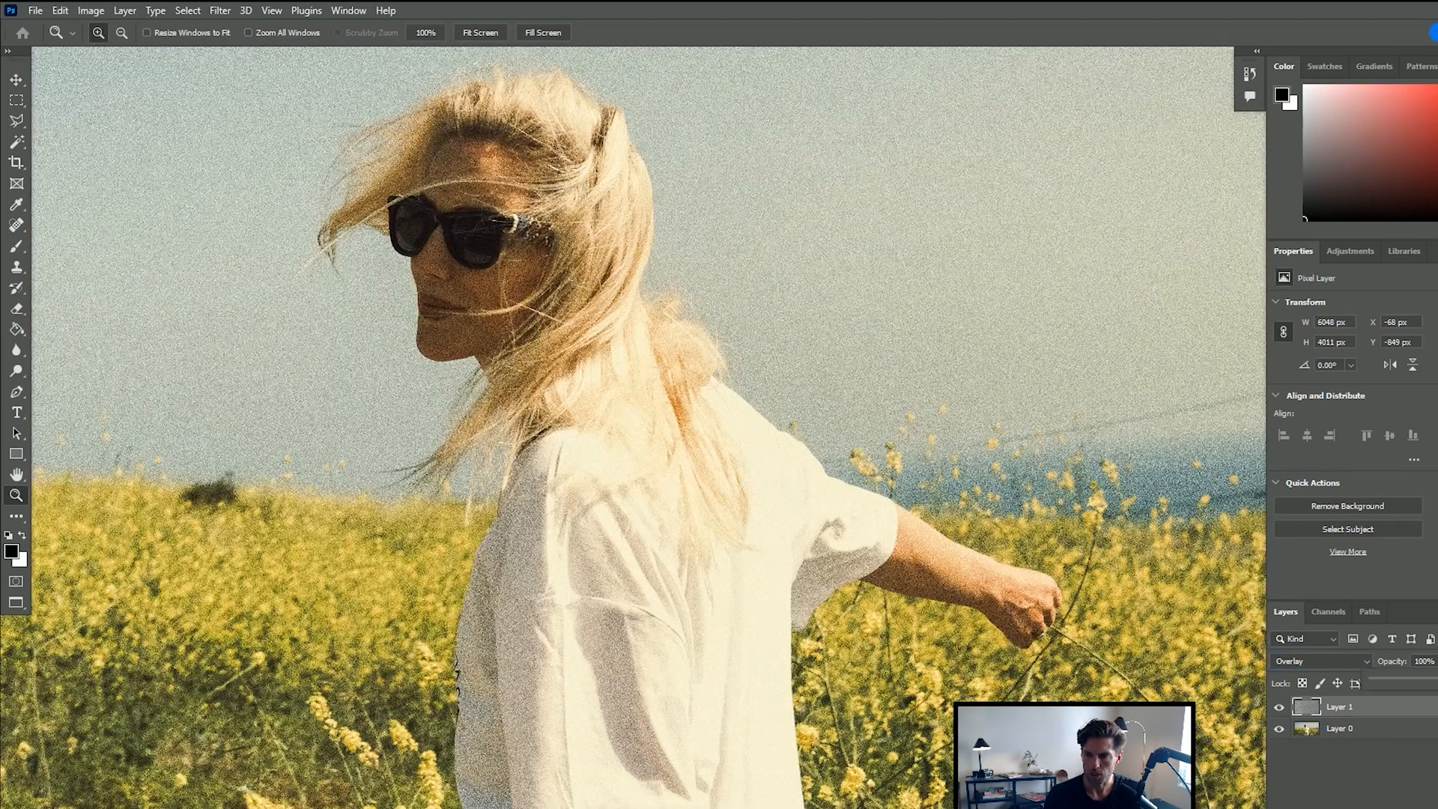
drag(1431, 682, 1414, 683)
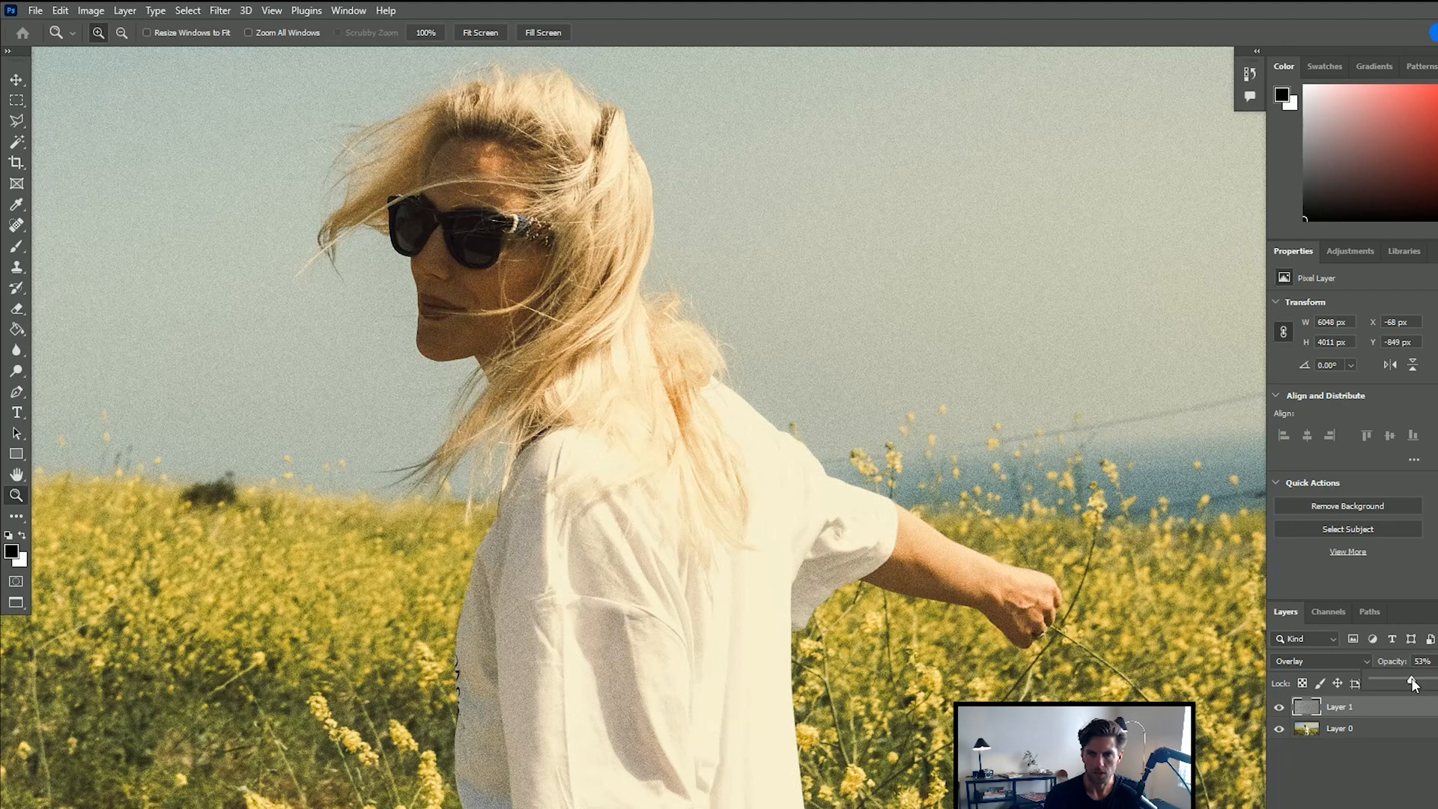
click(934, 562)
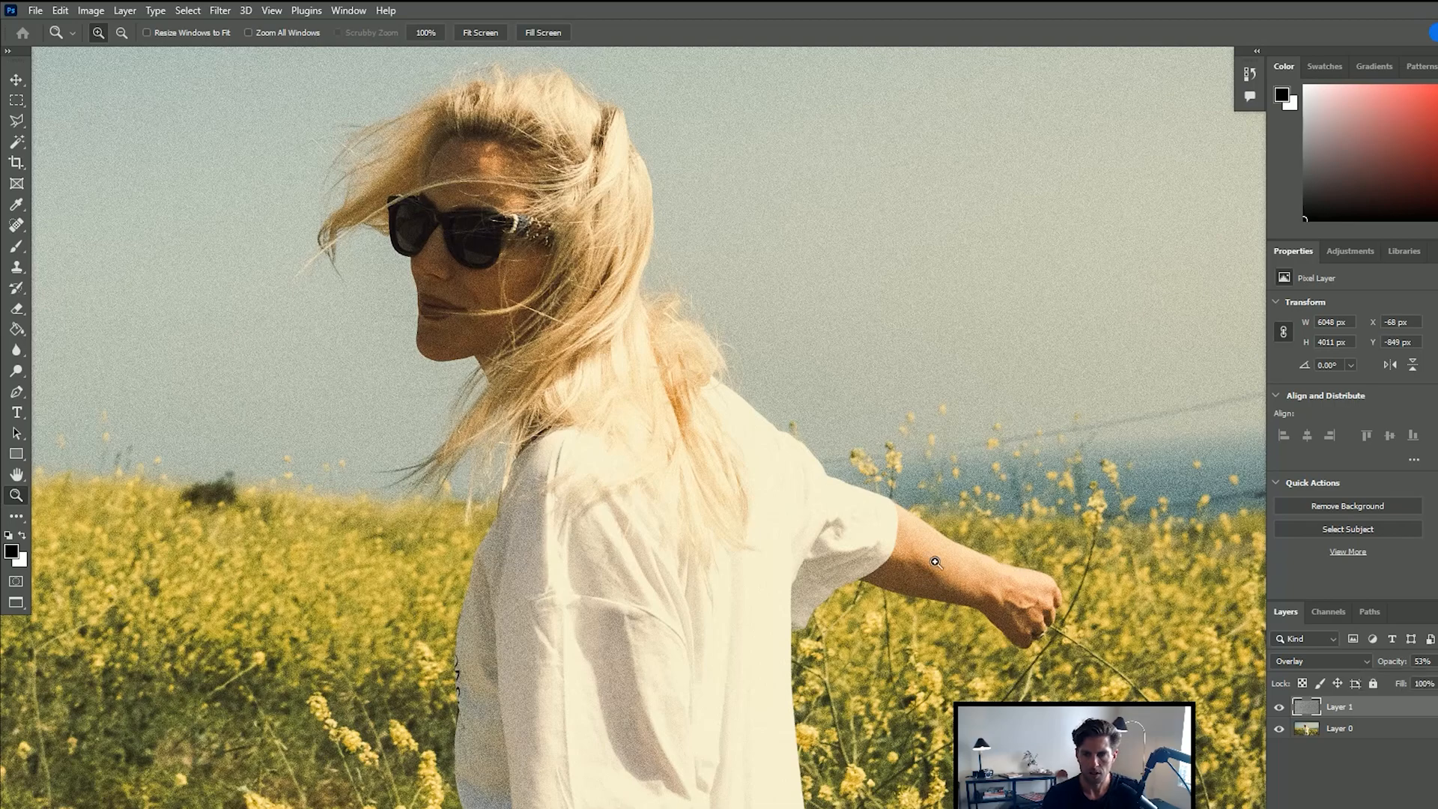
Step: Inspect the grain on the woman's face up close and reduce the grain layer's opacity to 43%
click(934, 561)
drag(610, 488, 846, 670)
drag(536, 459, 693, 590)
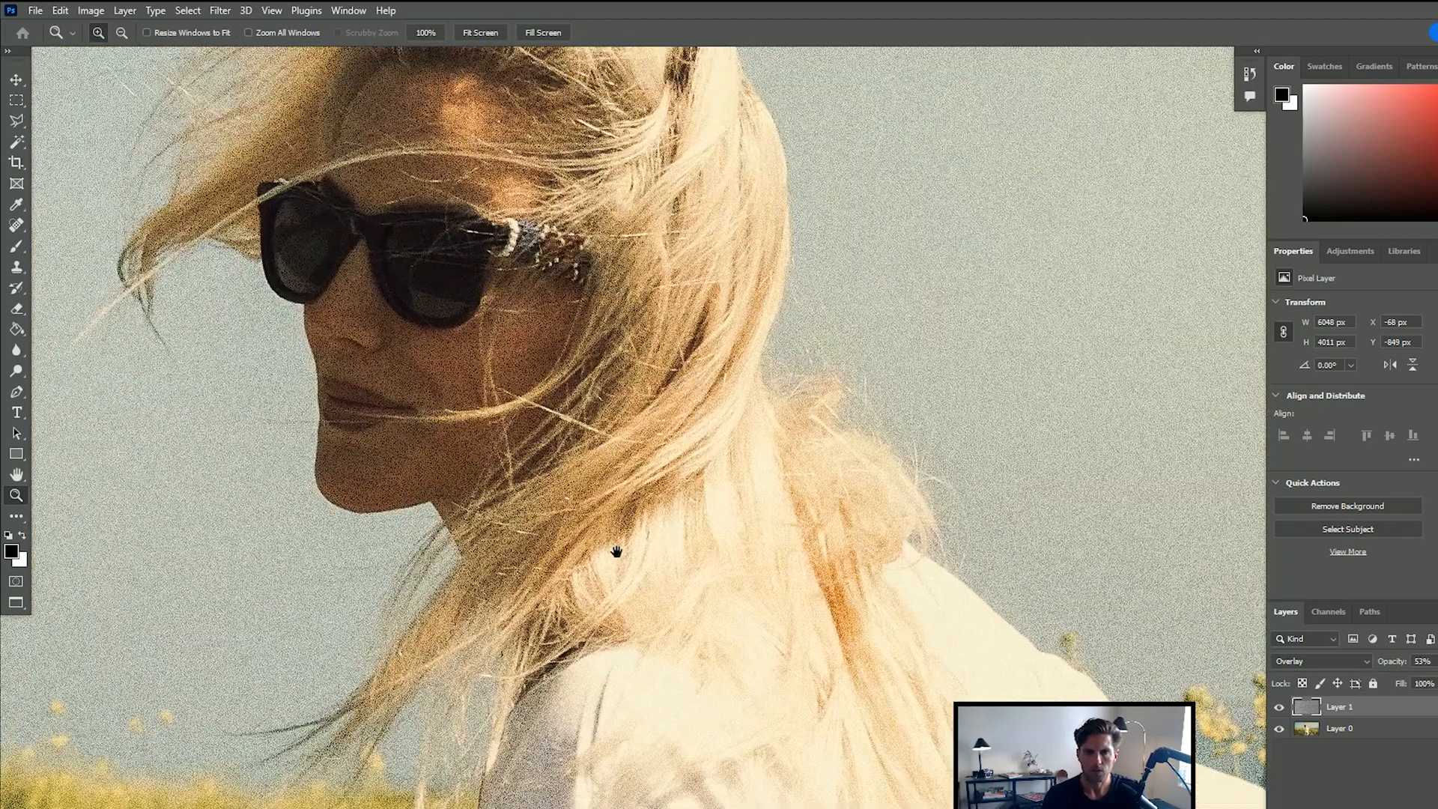
click(1434, 665)
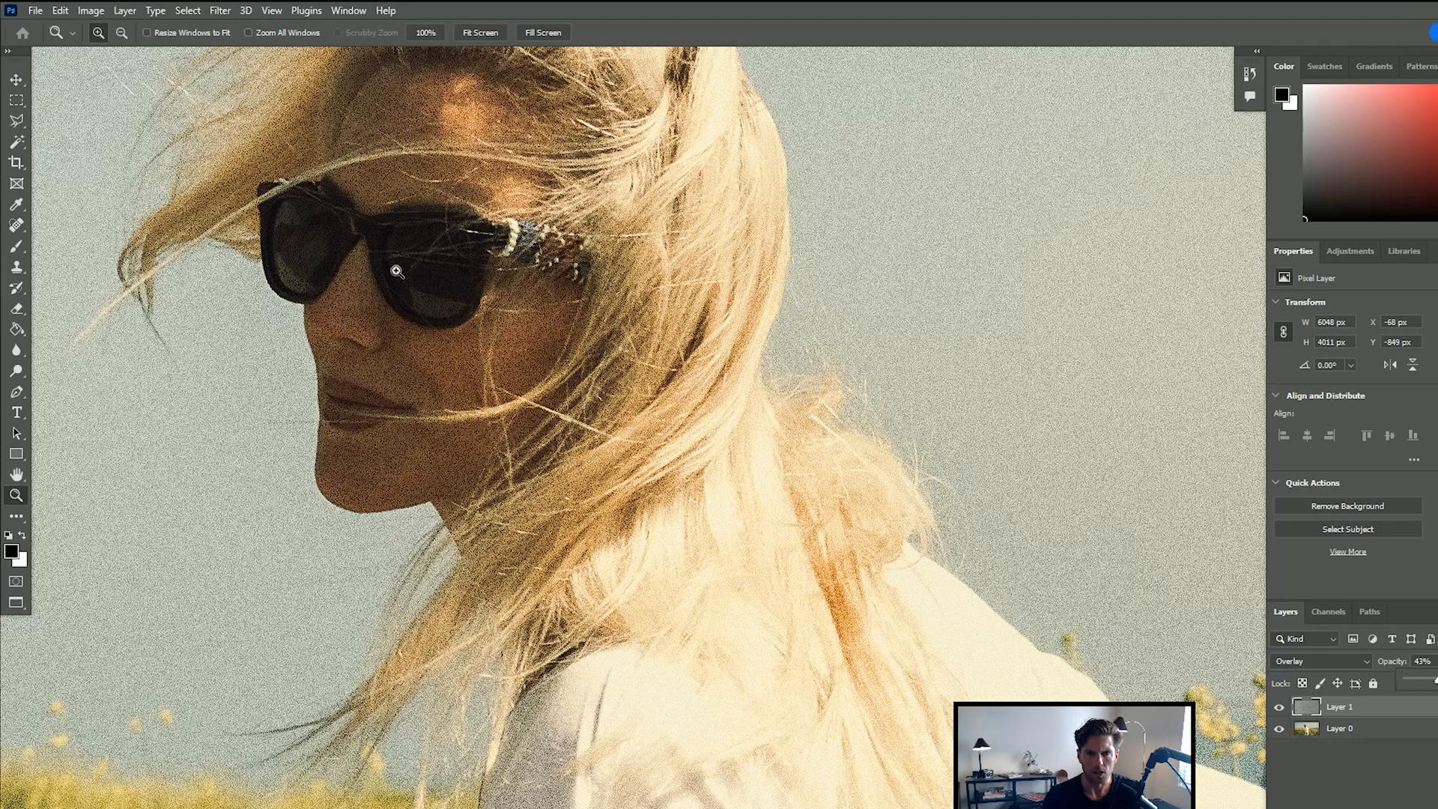
Step: Examine how the overlaid grain looks on the face and across the entire flower-field photo
key(alt)
alt+click(318, 440)
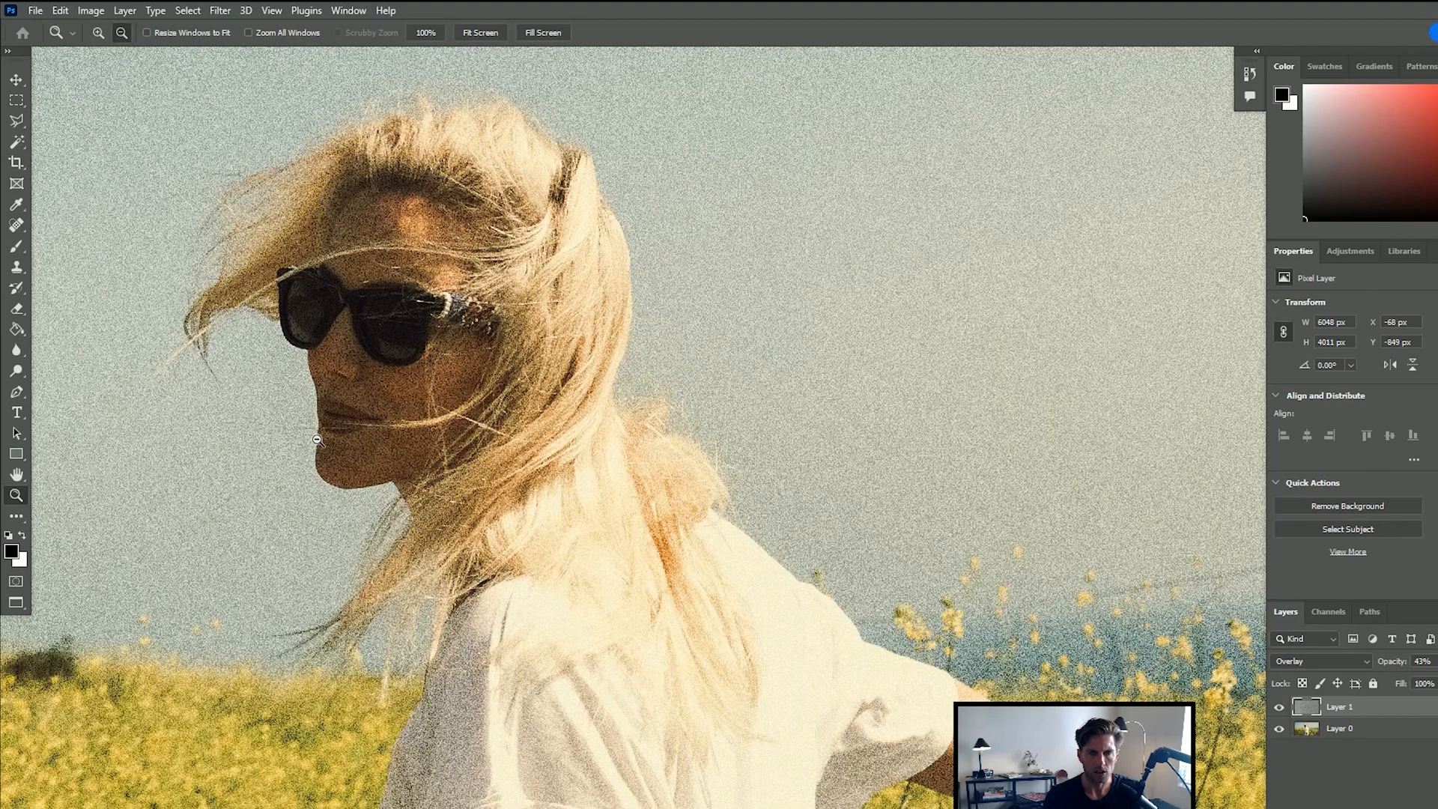
alt+click(317, 441)
alt+click(317, 440)
alt+click(317, 441)
drag(344, 472, 475, 384)
alt+click(485, 365)
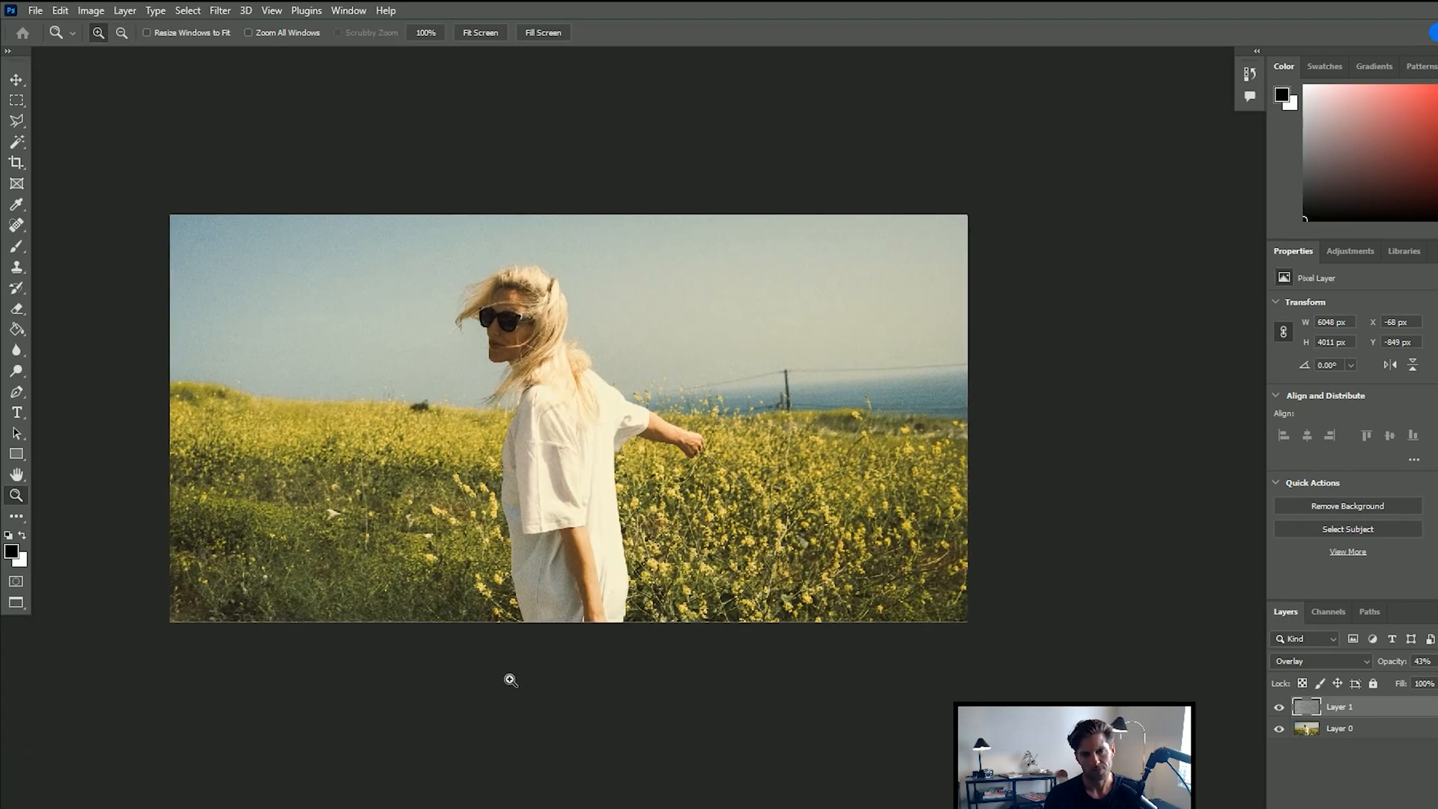